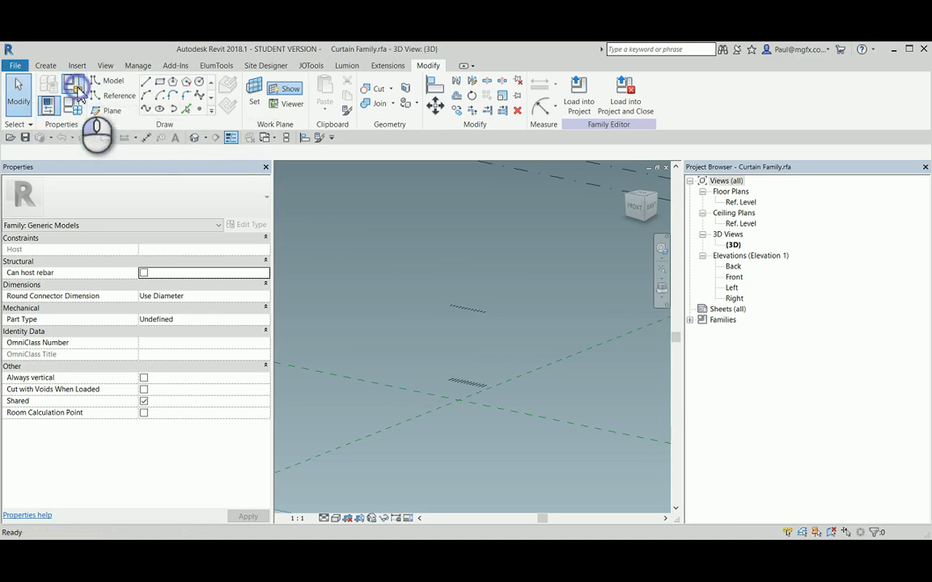
Review the family's category and parameter settings, then close them without changes.
click(74, 87)
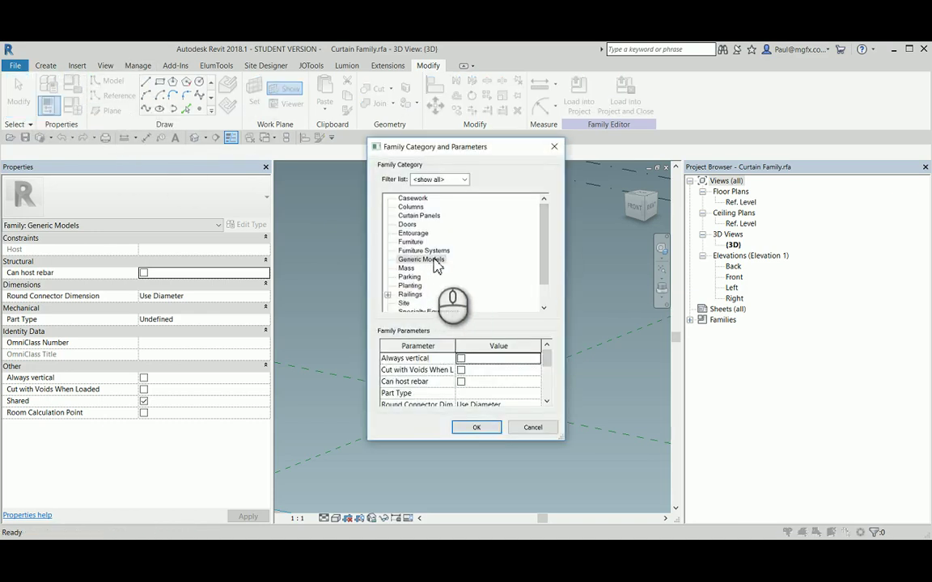
click(555, 149)
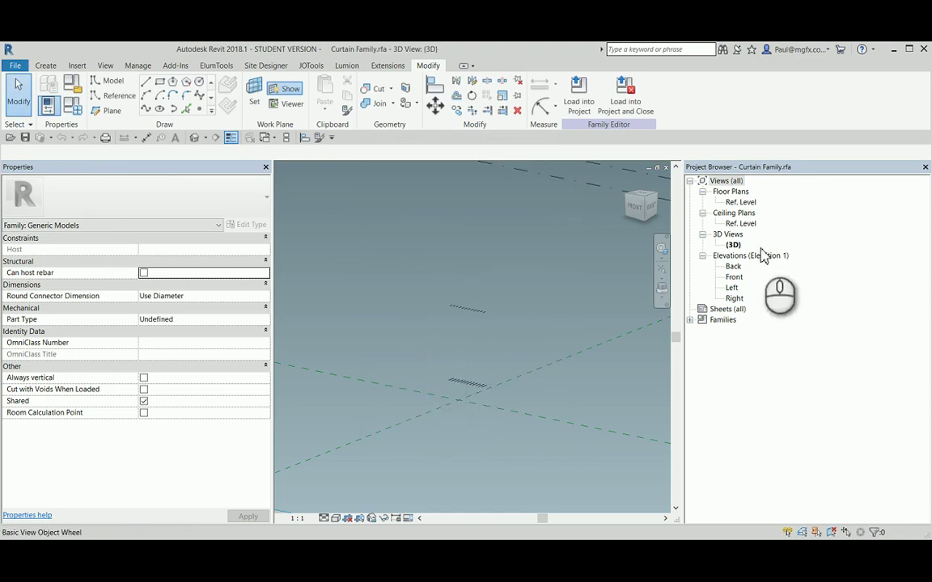
Open the Back elevation and examine the Curtain Top, Curtain Base and Ref. Level levels with their elevations.
double_click(734, 267)
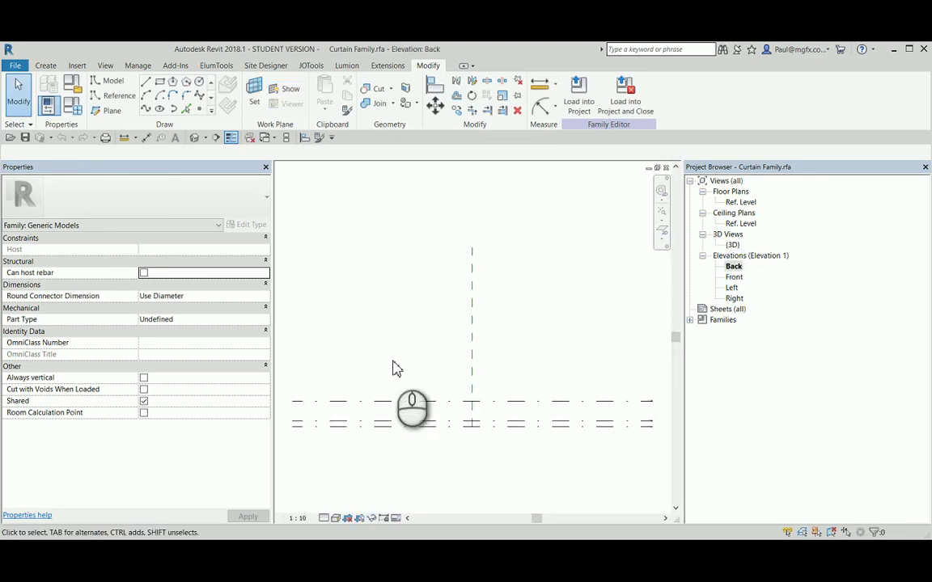
scroll(497, 378, up, 5)
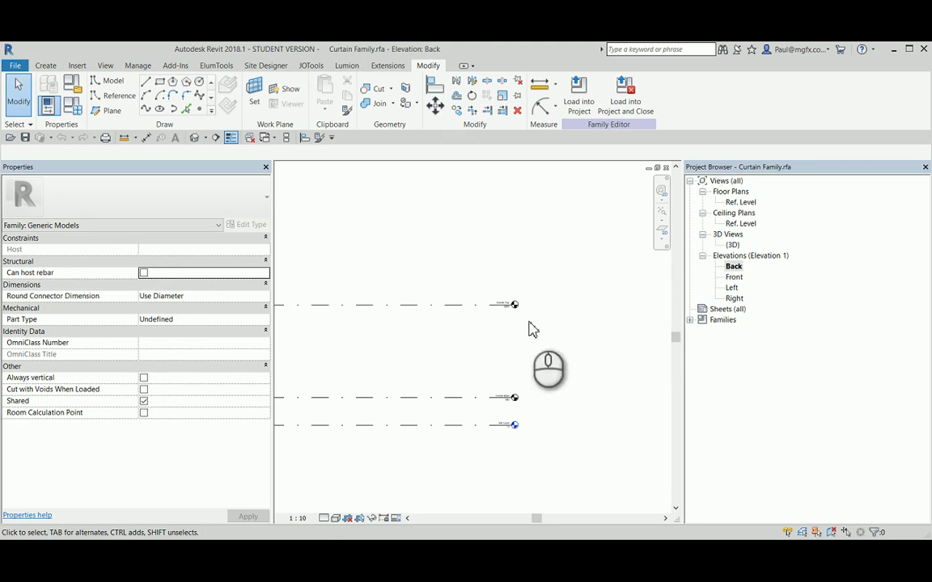
scroll(495, 312, up, 3)
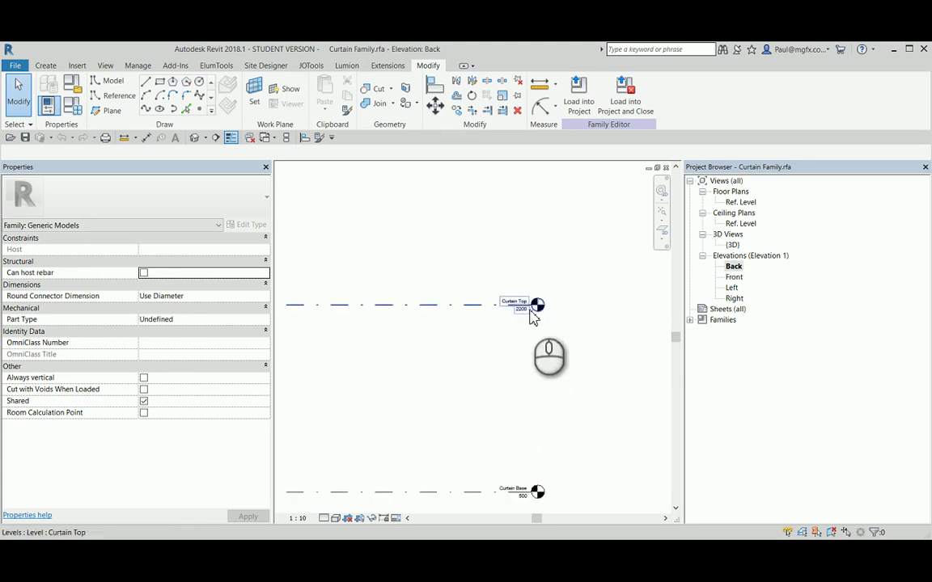
scroll(526, 323, up, 4)
scroll(547, 248, down, 5)
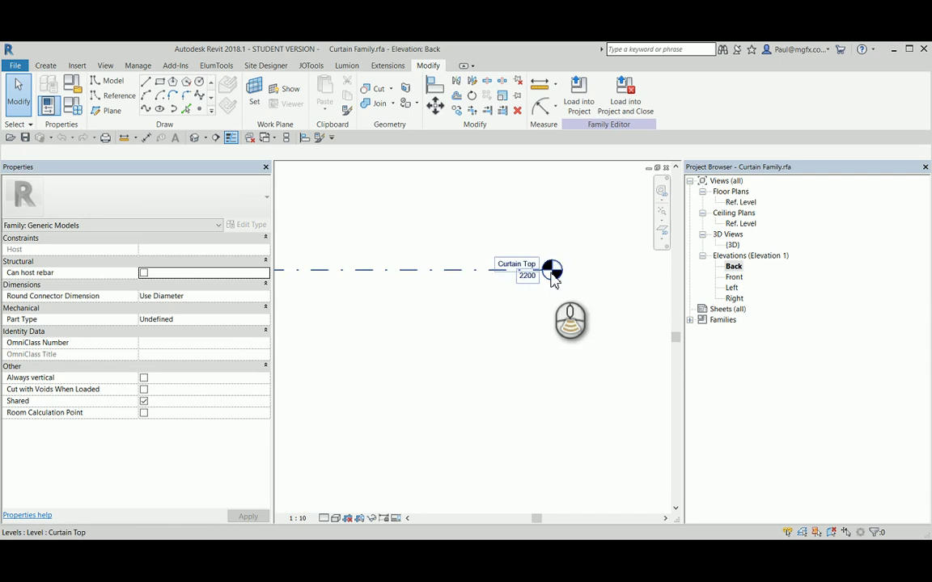
scroll(546, 380, up, 3)
scroll(545, 340, up, 2)
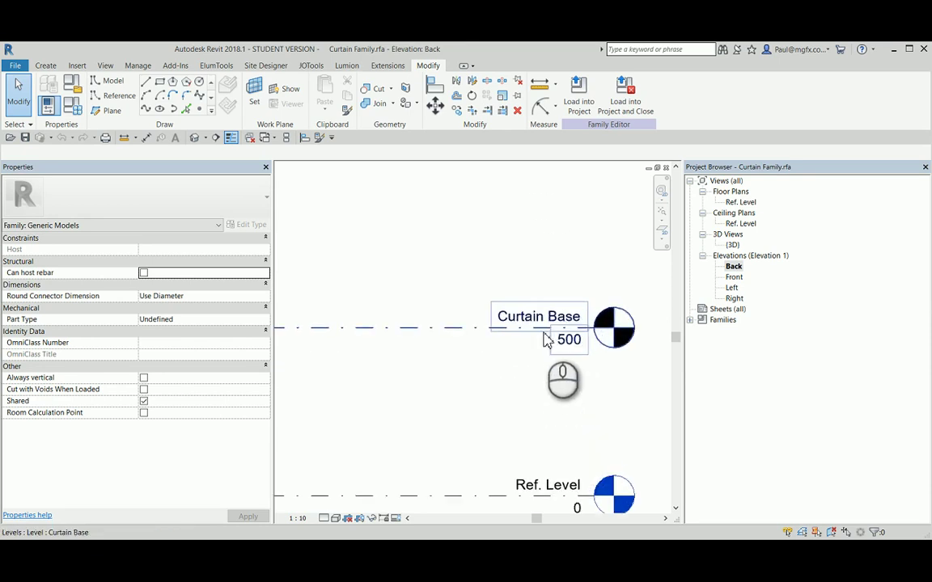
scroll(545, 340, down, 2)
scroll(595, 439, up, 2)
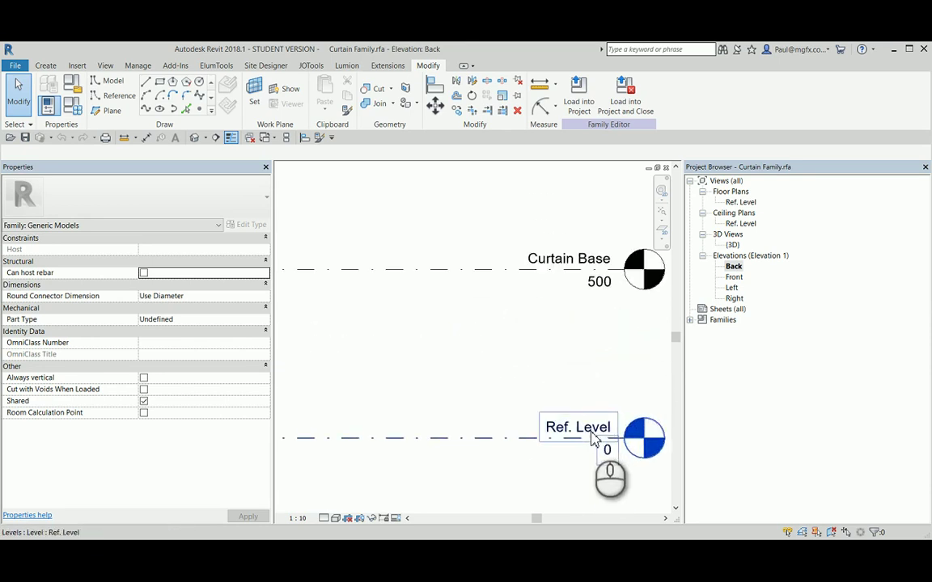
scroll(616, 391, down, 5)
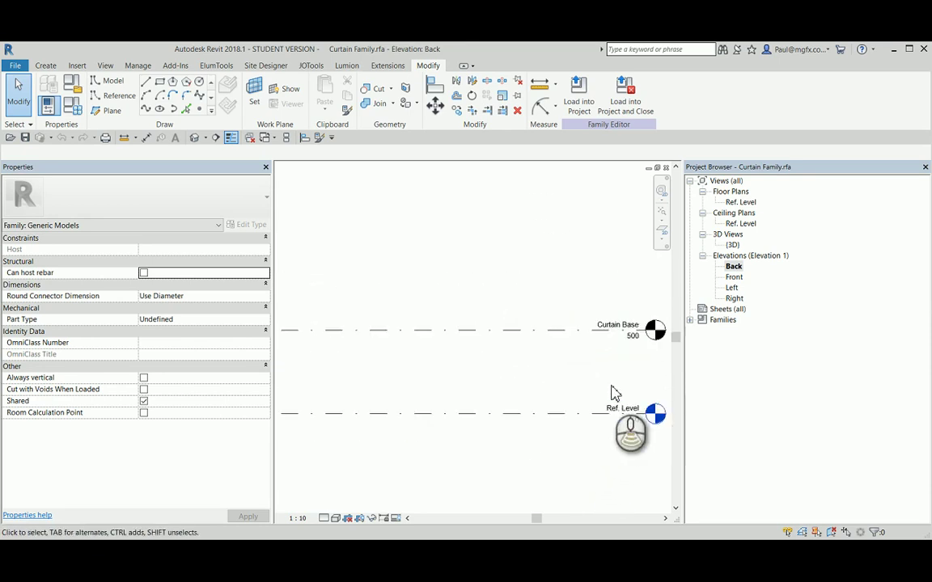
scroll(509, 380, down, 2)
scroll(295, 368, up, 4)
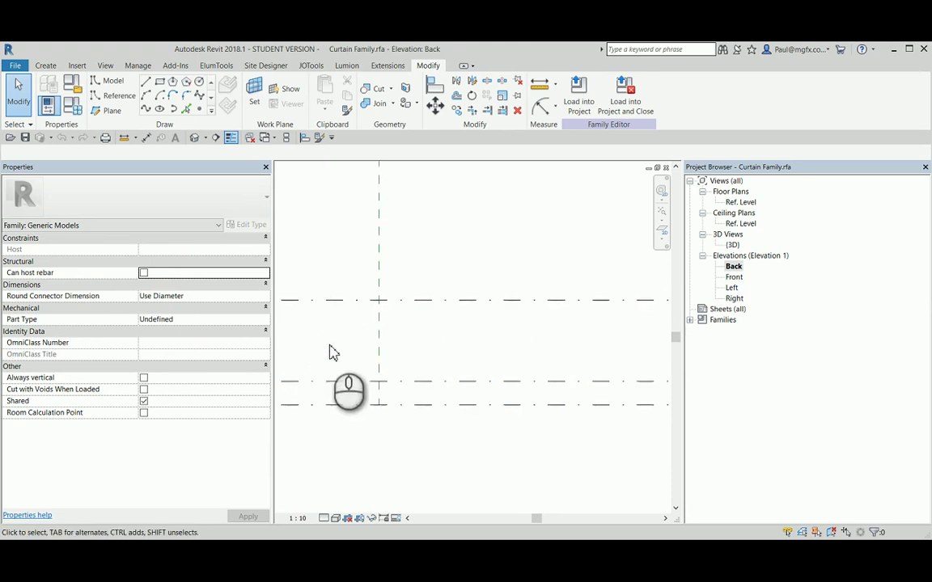
Return to the default 3D view and examine the two rows of model lines on the curtain levels.
click(194, 138)
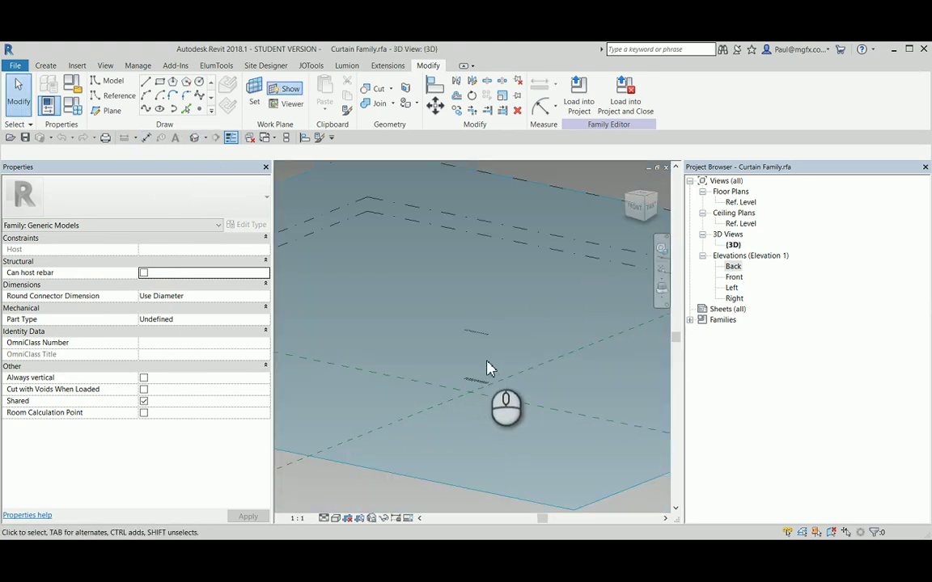
shift+middle_drag(488, 368, 470, 382)
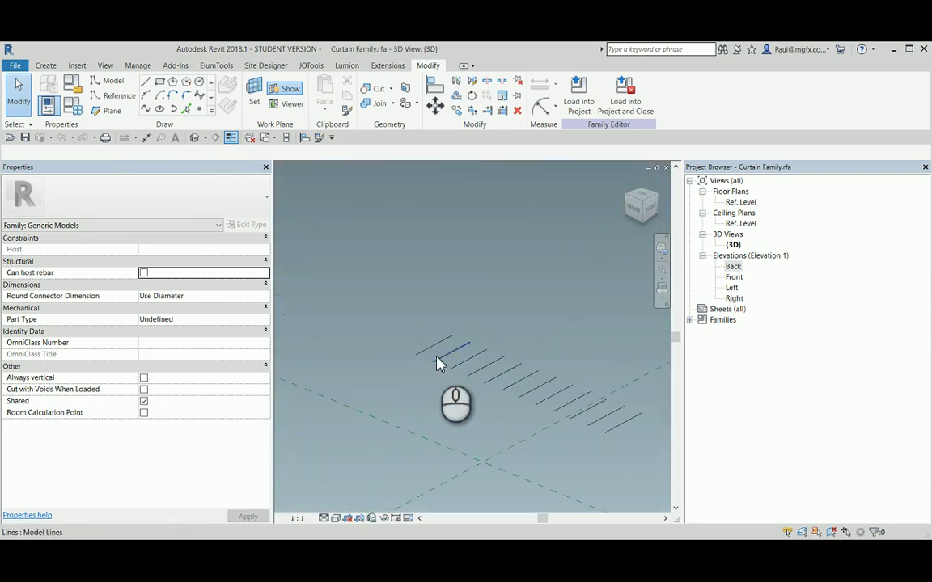
scroll(499, 385, down, 1)
scroll(573, 419, up, 1)
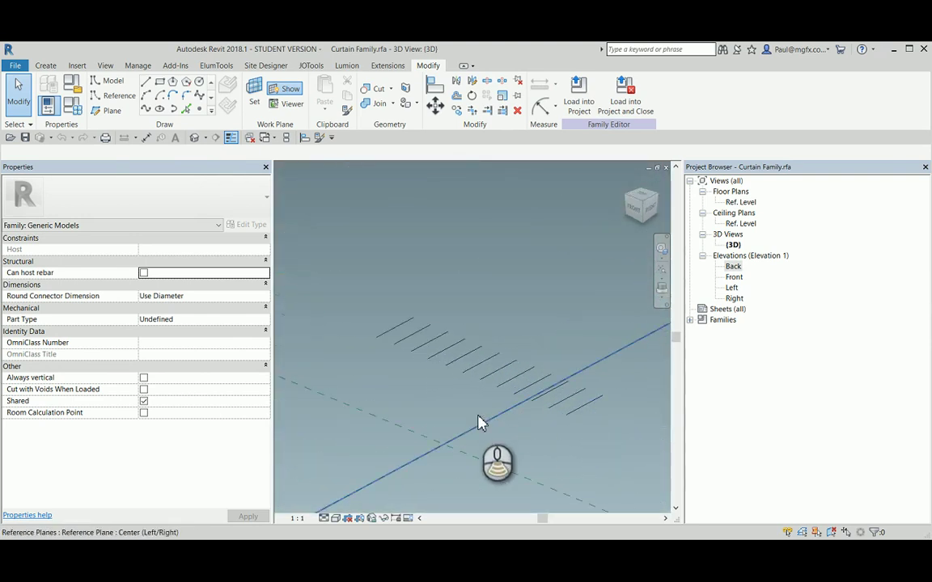
scroll(479, 422, down, 5)
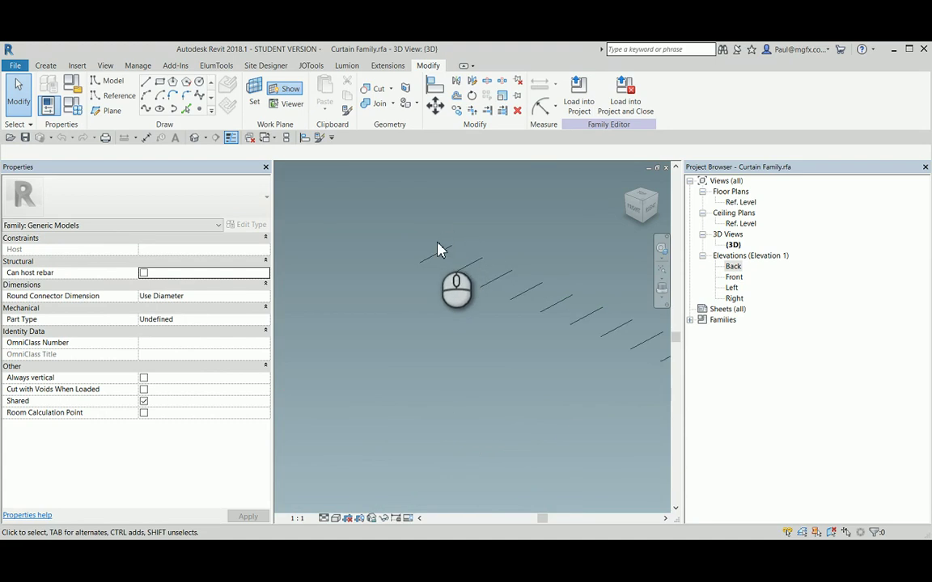
shift+middle_drag(414, 278, 512, 304)
scroll(502, 327, down, 2)
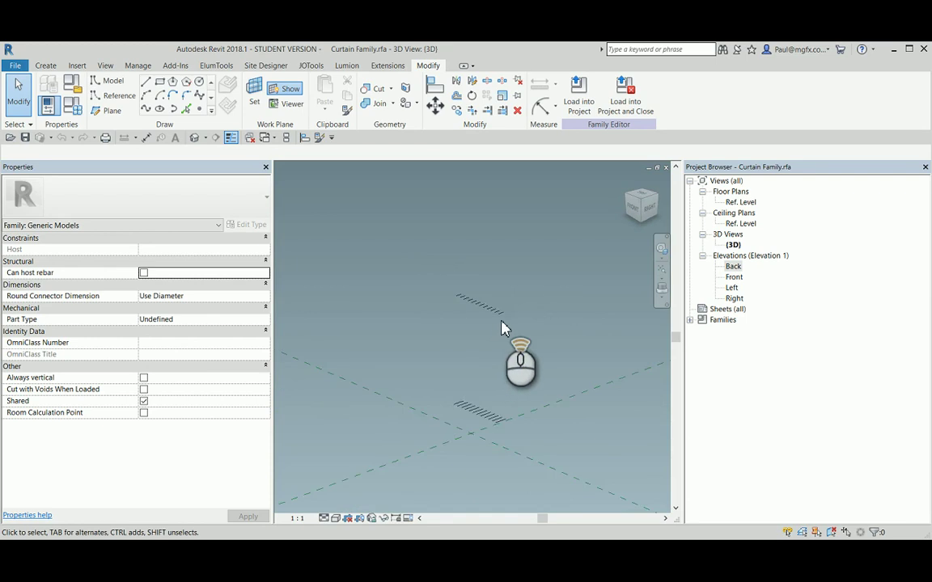
scroll(490, 320, up, 4)
scroll(465, 307, down, 2)
Orient the 3D view to the top, squared to the reference planes, and examine the spacing of the model lines.
click(644, 194)
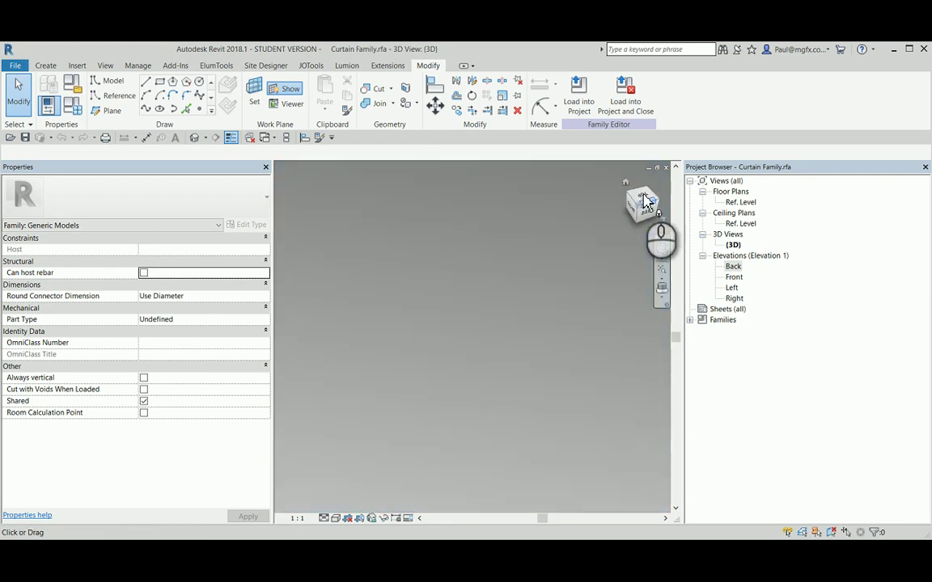
click(658, 186)
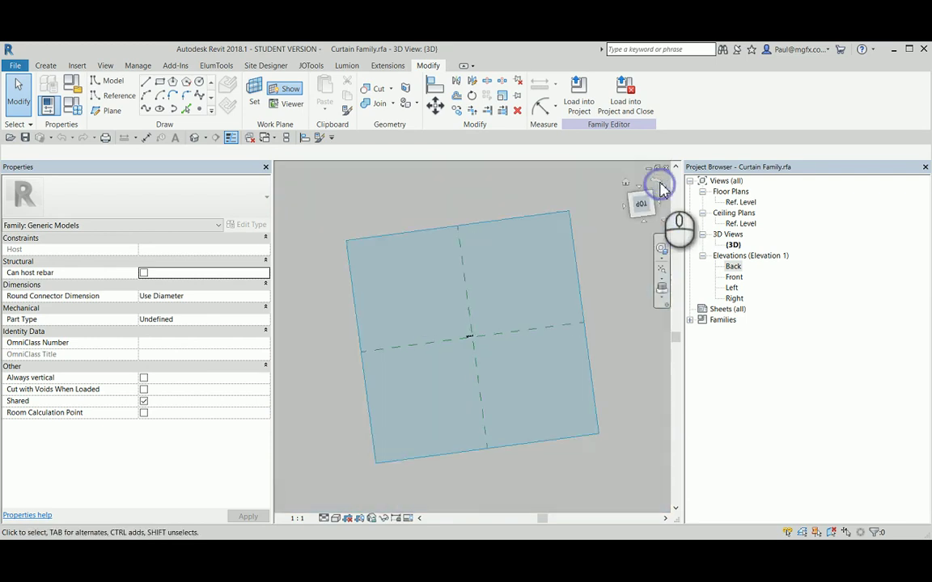
click(659, 186)
scroll(476, 337, up, 5)
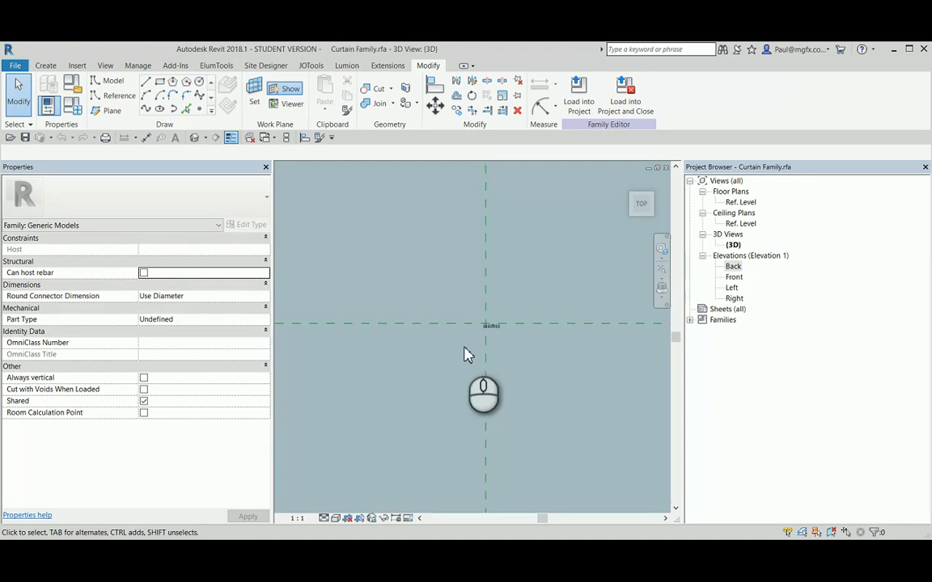
scroll(491, 309, up, 5)
scroll(424, 325, down, 3)
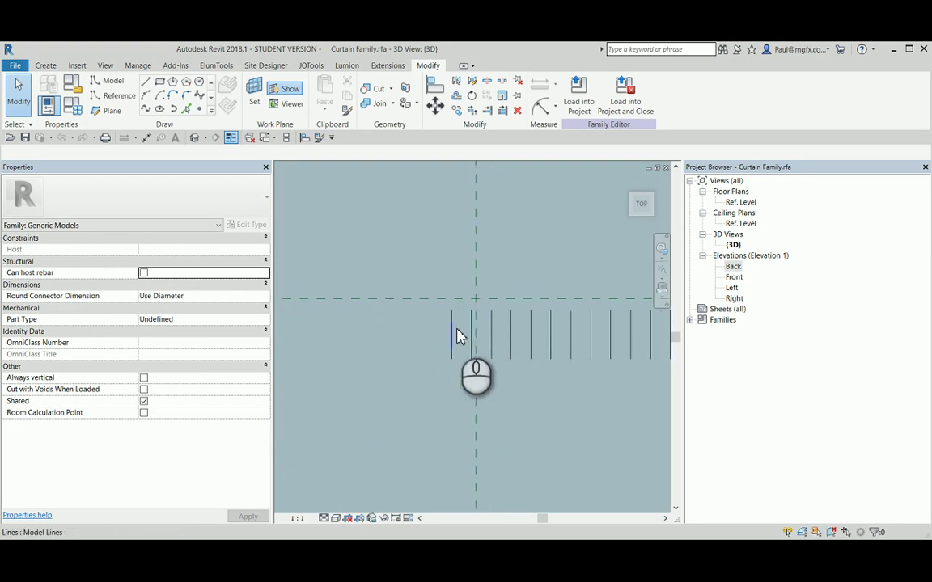
scroll(455, 331, down, 3)
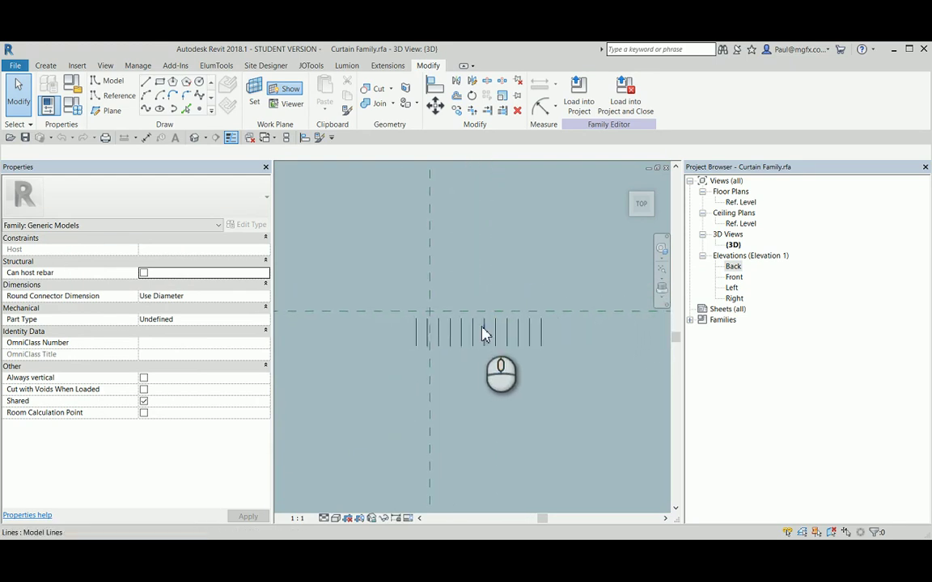
Return to an angled 3D view and set the work plane to Level : Curtain Top.
click(634, 197)
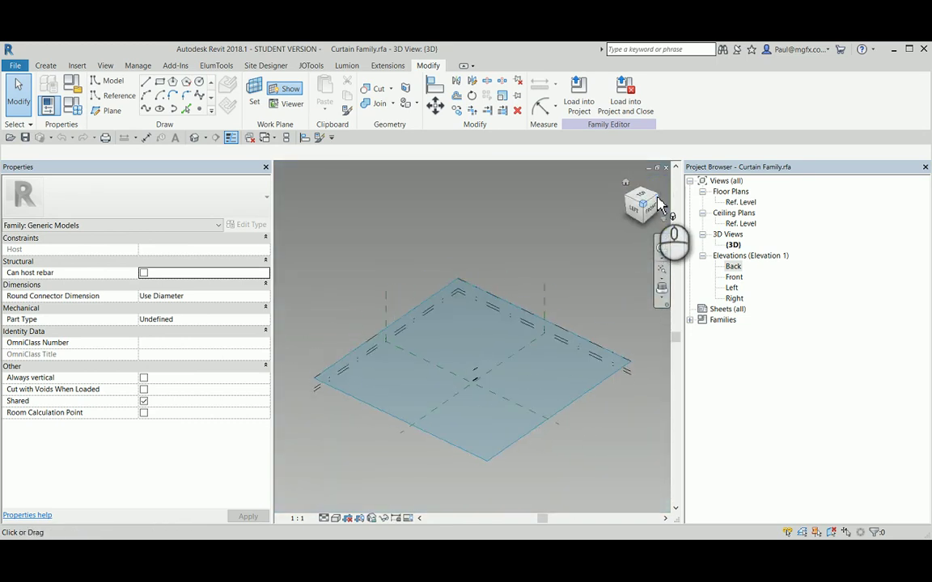
click(659, 206)
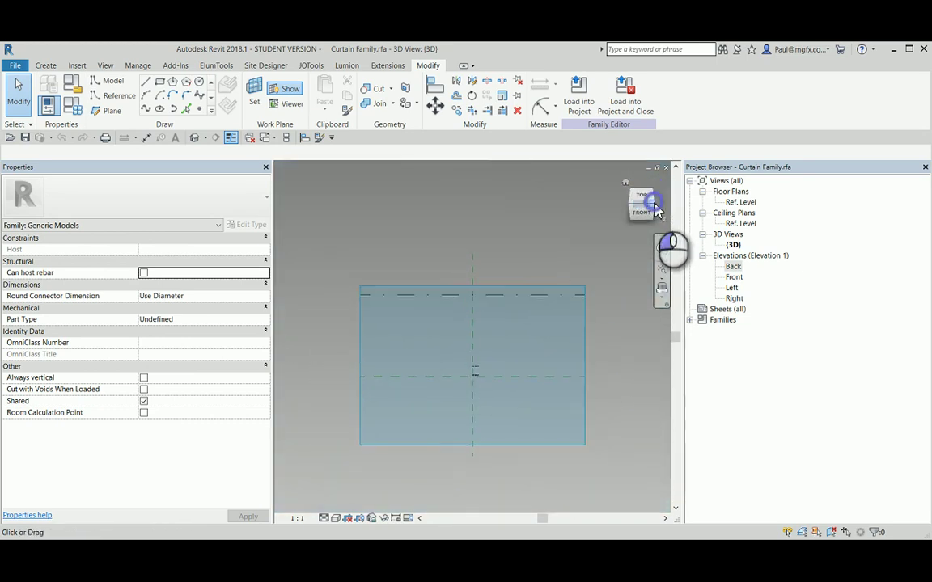
shift+middle_drag(586, 271, 449, 372)
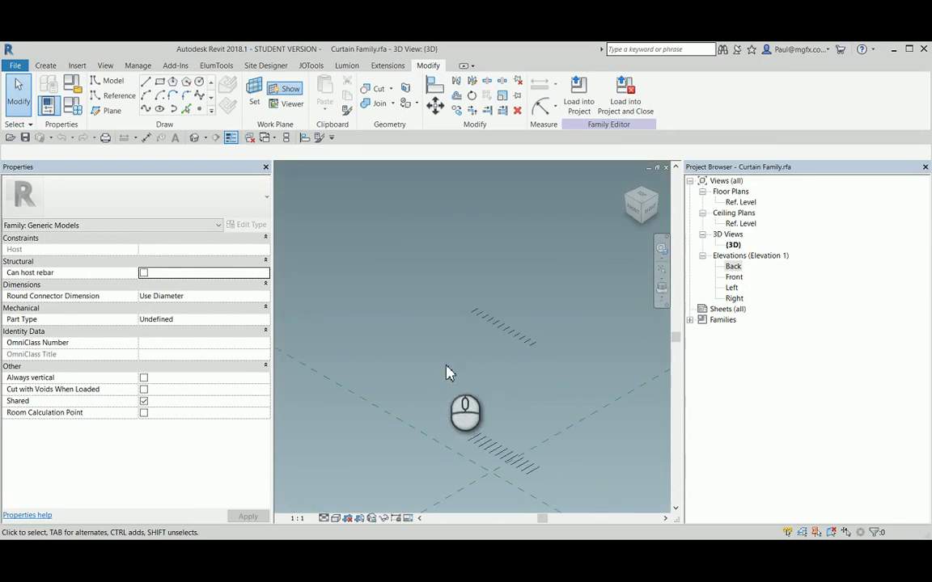
click(46, 65)
click(254, 95)
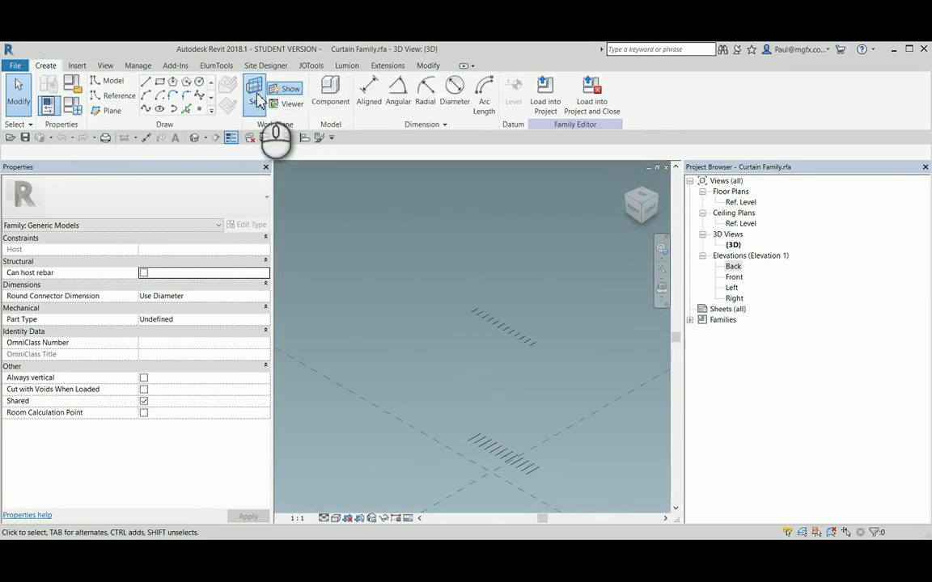
click(122, 153)
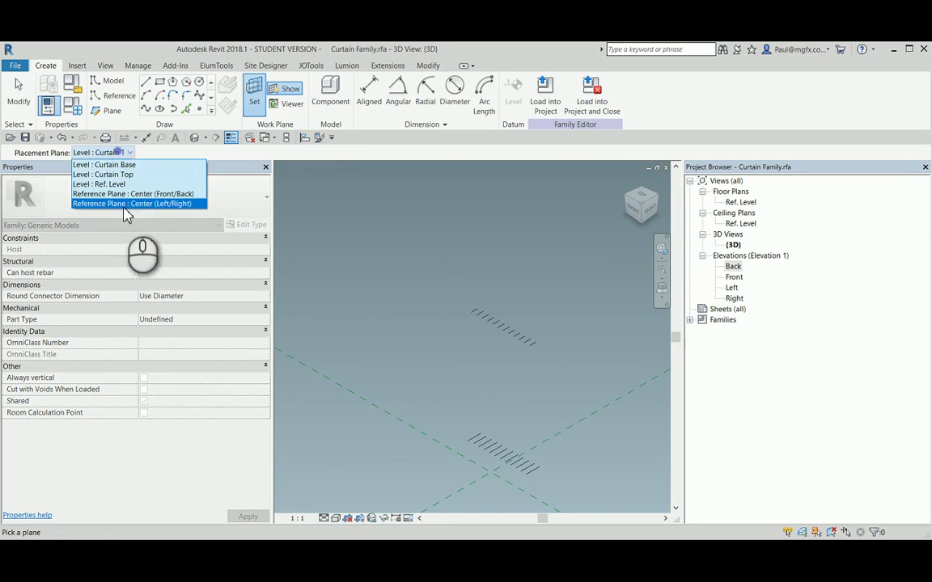
click(122, 175)
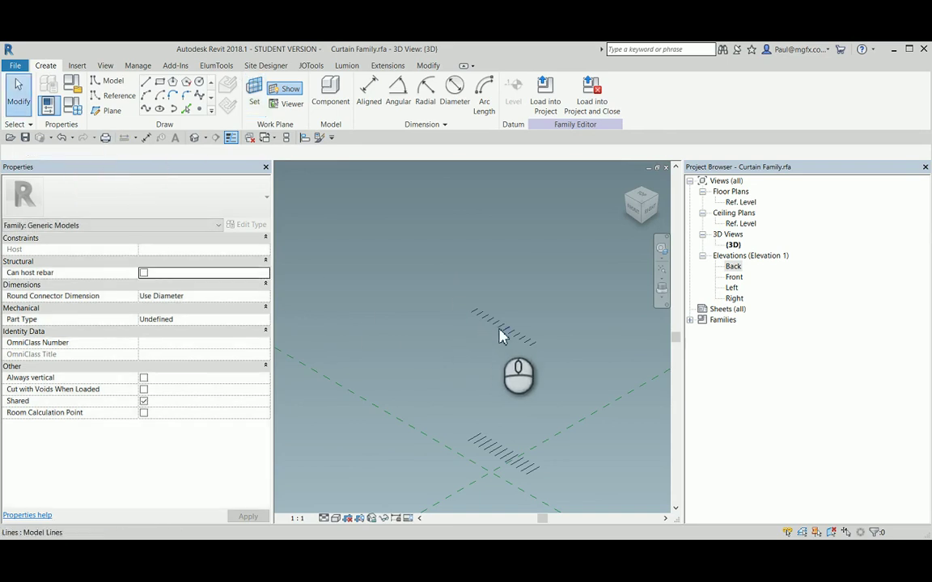
Place a reference point on each of the twelve upper lines in a wave pattern: midpoint, back endpoint, midpoint, front endpoint, repeated.
click(200, 109)
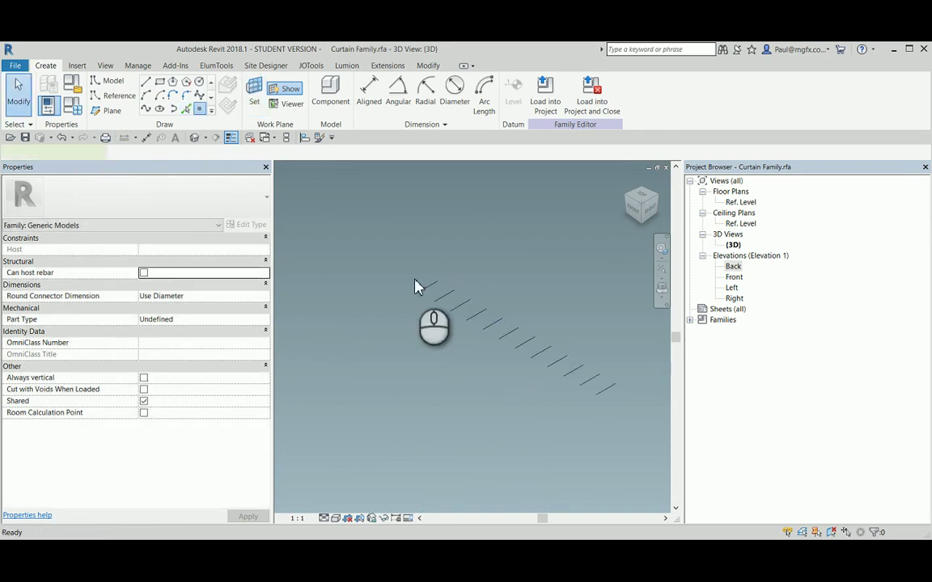
scroll(421, 288, up, 2)
click(422, 283)
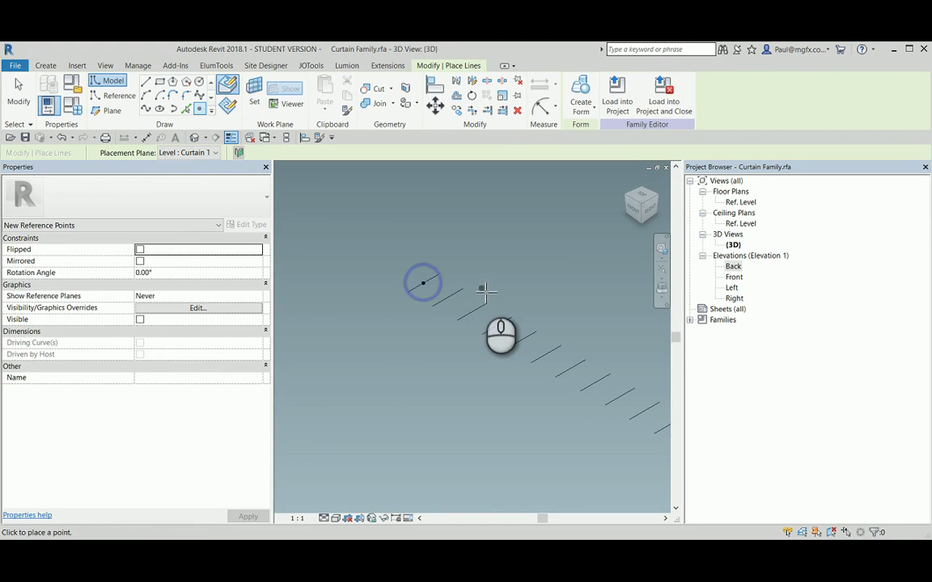
click(463, 289)
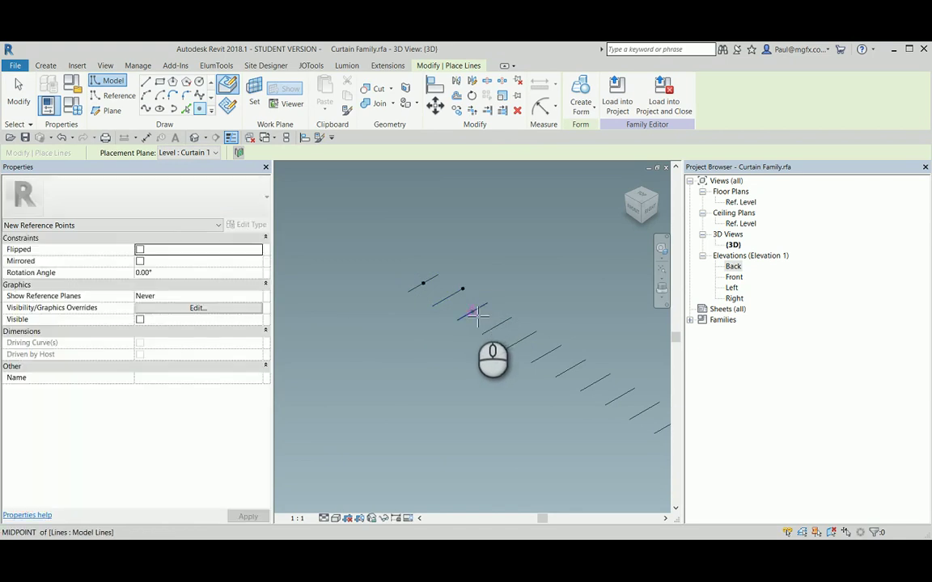
click(472, 312)
click(483, 334)
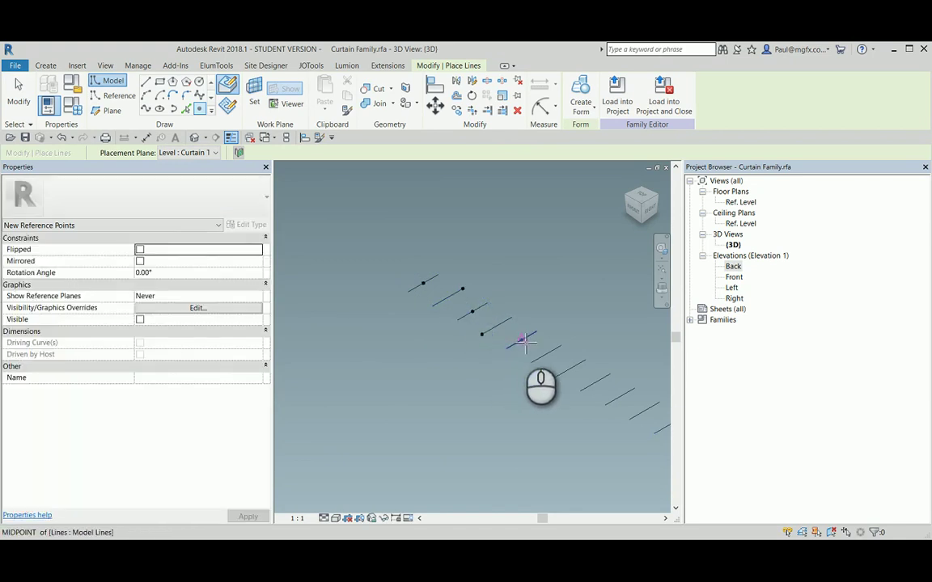
click(523, 341)
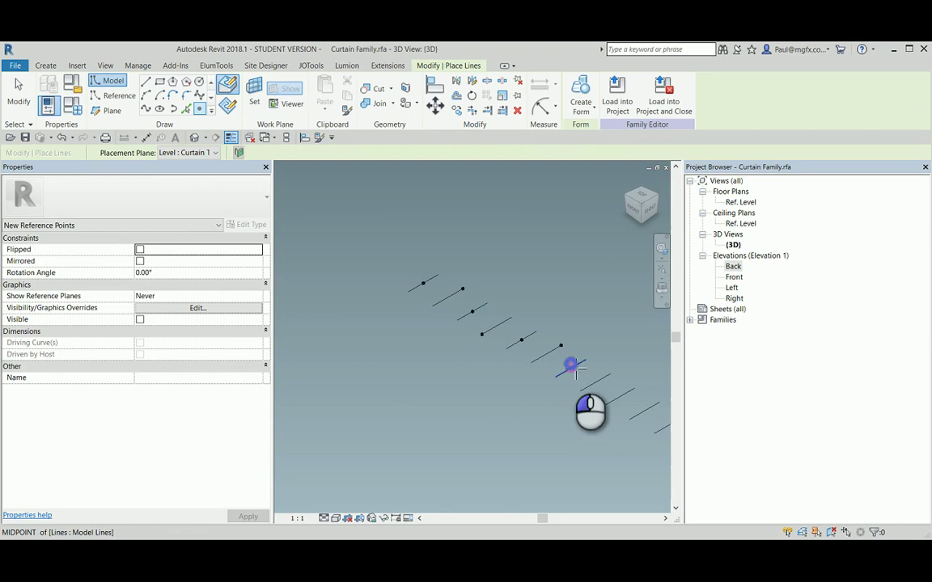
click(573, 368)
scroll(527, 370, down, 4)
scroll(568, 380, up, 3)
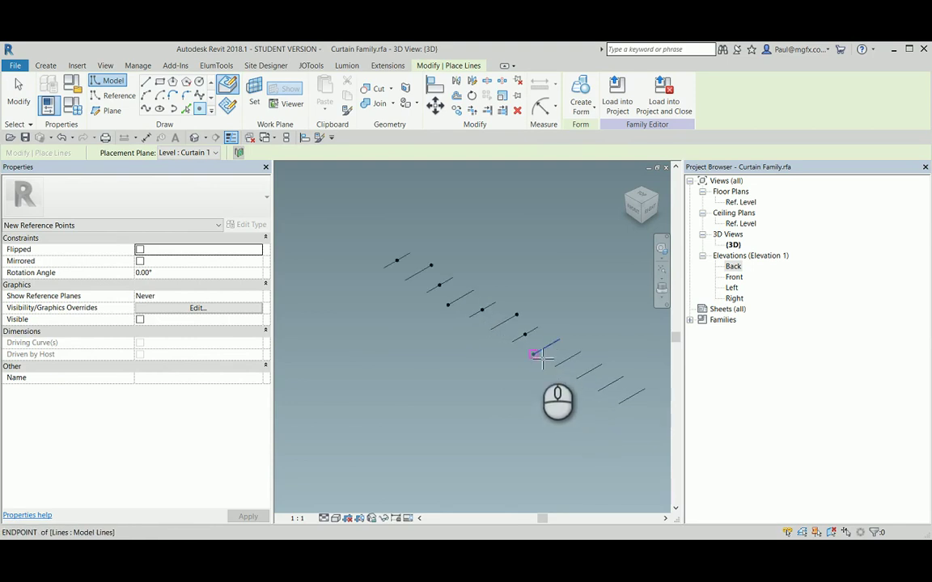
click(535, 355)
click(569, 359)
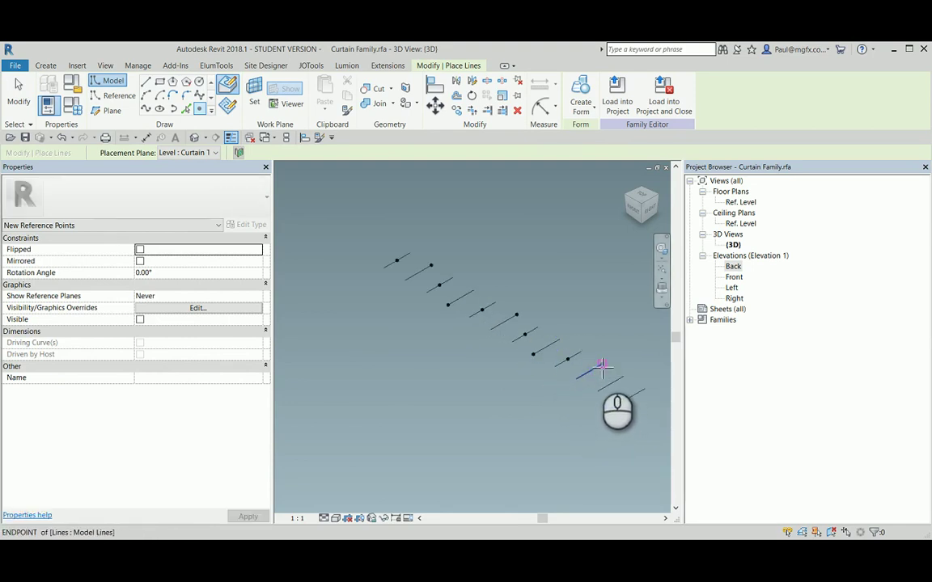
click(603, 367)
click(610, 384)
click(624, 403)
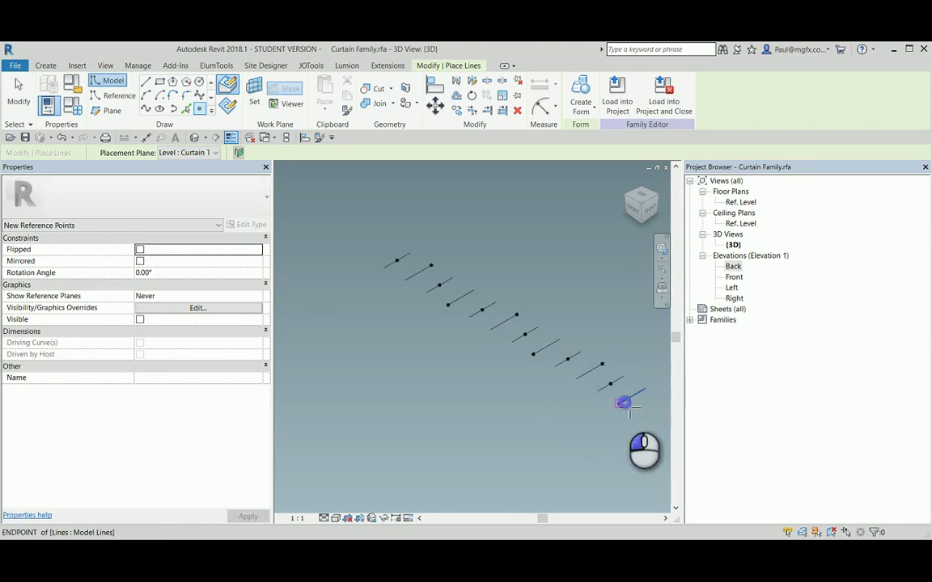
scroll(548, 382, down, 3)
scroll(528, 353, up, 2)
key(Escape)
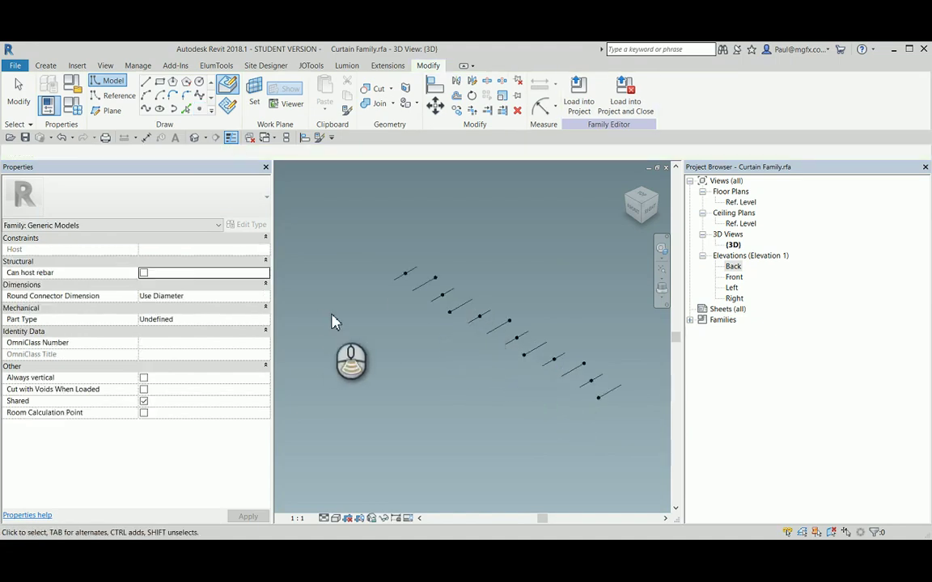
Select the upper lines and points, filter the selection to Reference Points only, and make the twelve points adaptive.
scroll(334, 321, down, 1)
drag(353, 246, 623, 433)
click(645, 97)
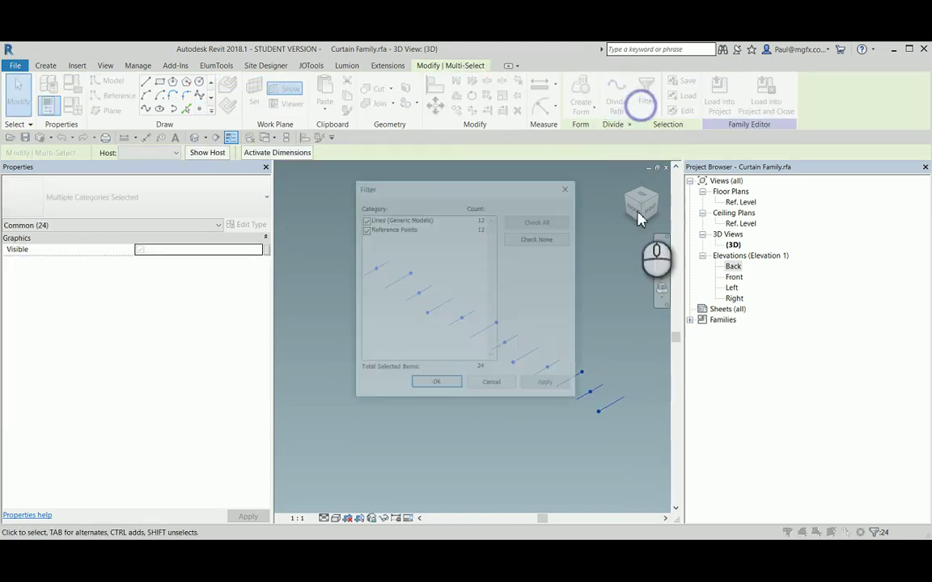
click(364, 220)
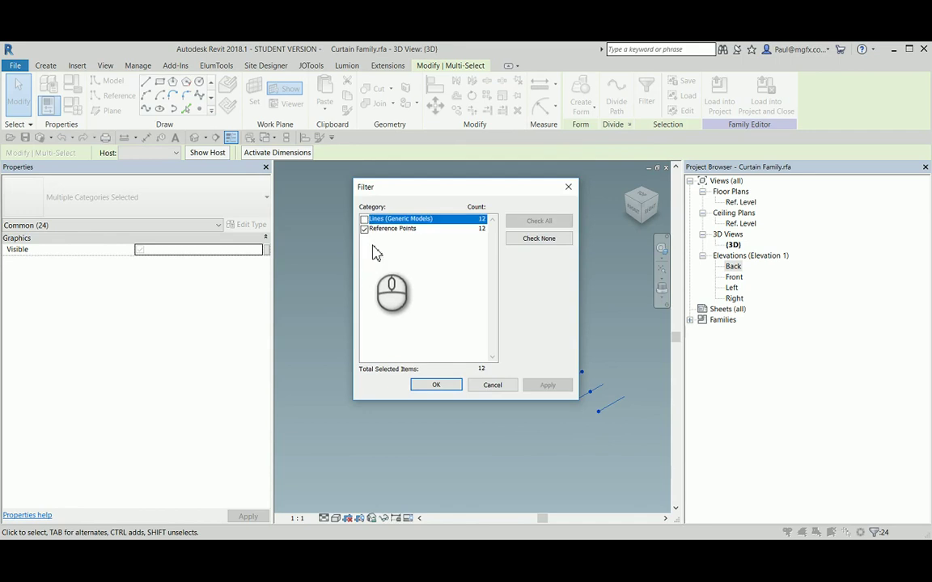
click(436, 385)
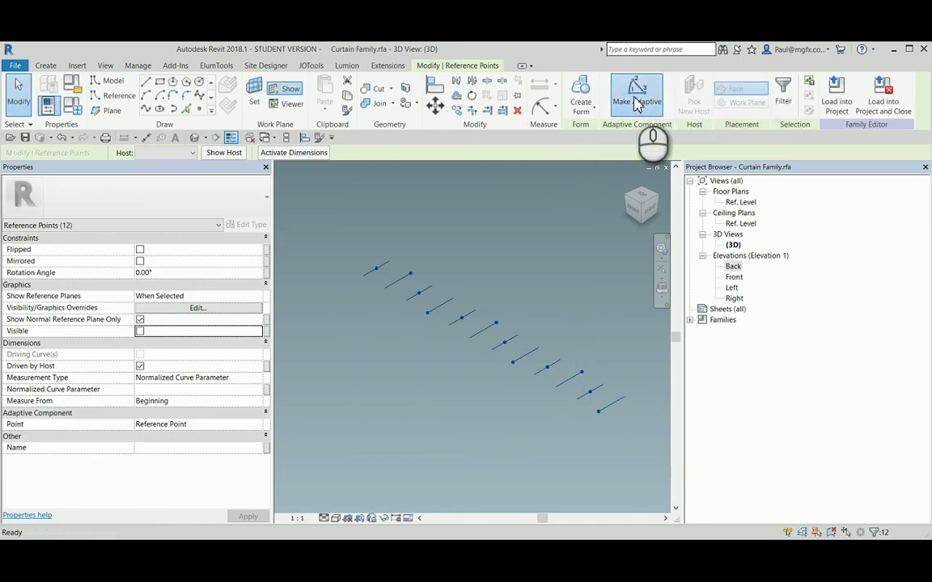
click(635, 97)
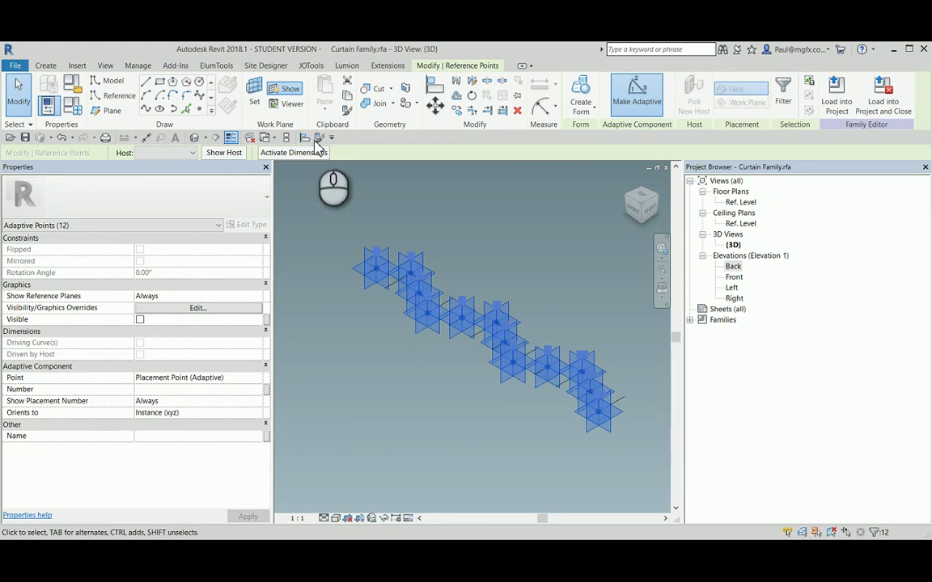
Create a spline through the twelve adaptive points on the upper level.
click(146, 110)
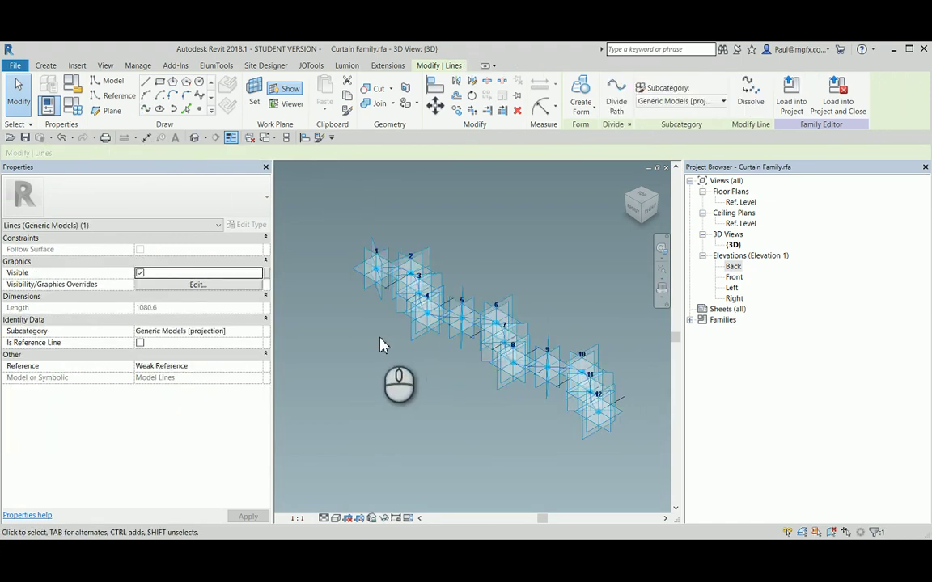
shift+middle_drag(368, 322, 463, 335)
key(Escape)
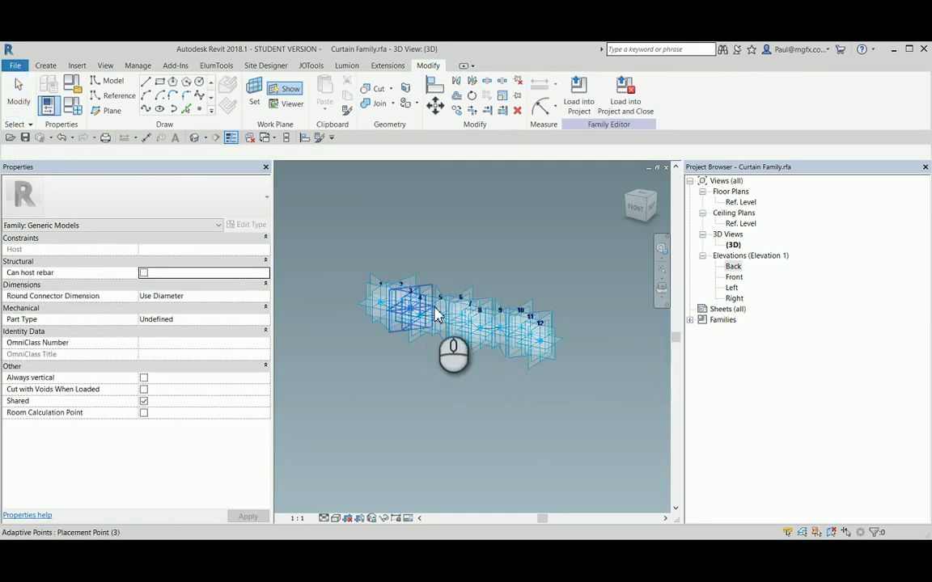
Filter the upper selection to Lines (Generic Models), exclude the wave spline, and delete the twelve straight guide lines.
drag(645, 403, 336, 259)
click(594, 113)
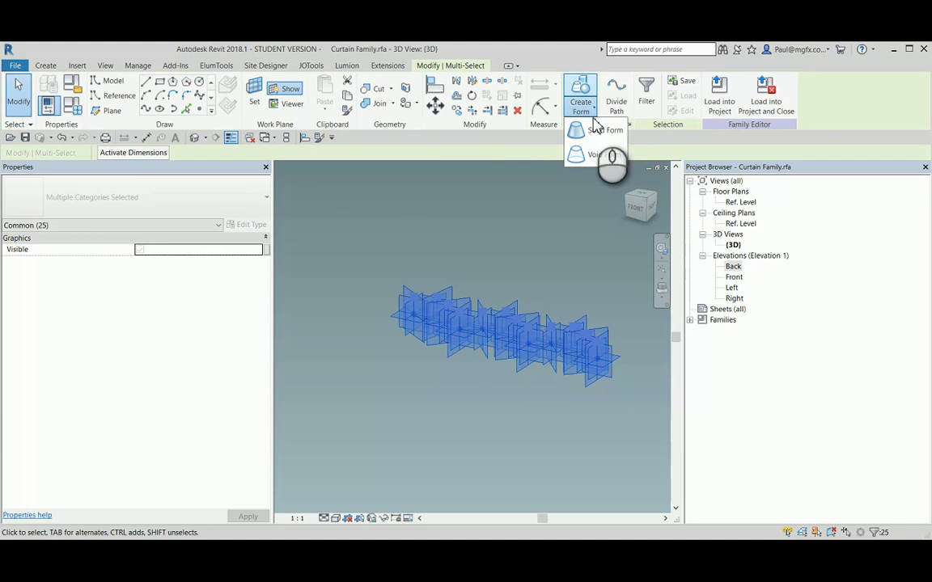
click(645, 101)
key(Escape)
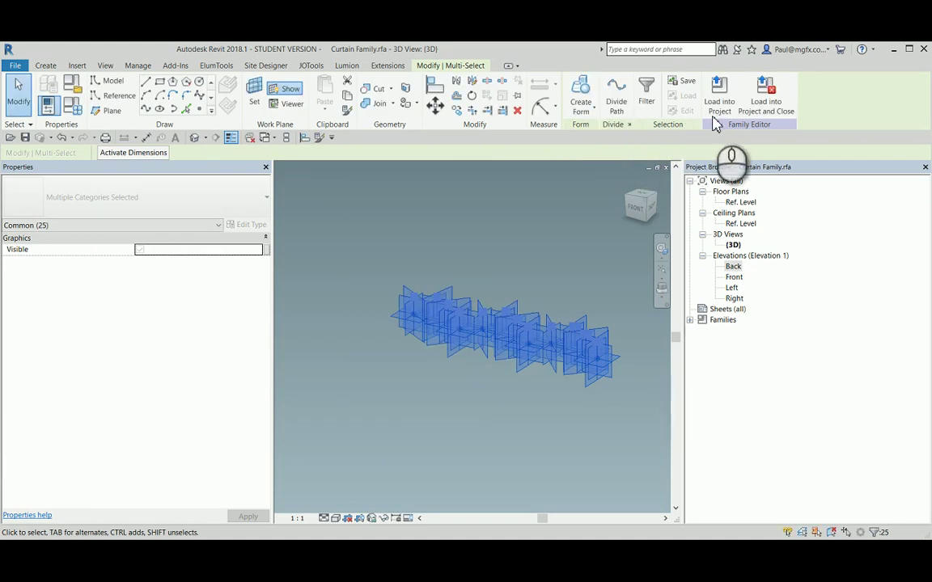
click(646, 99)
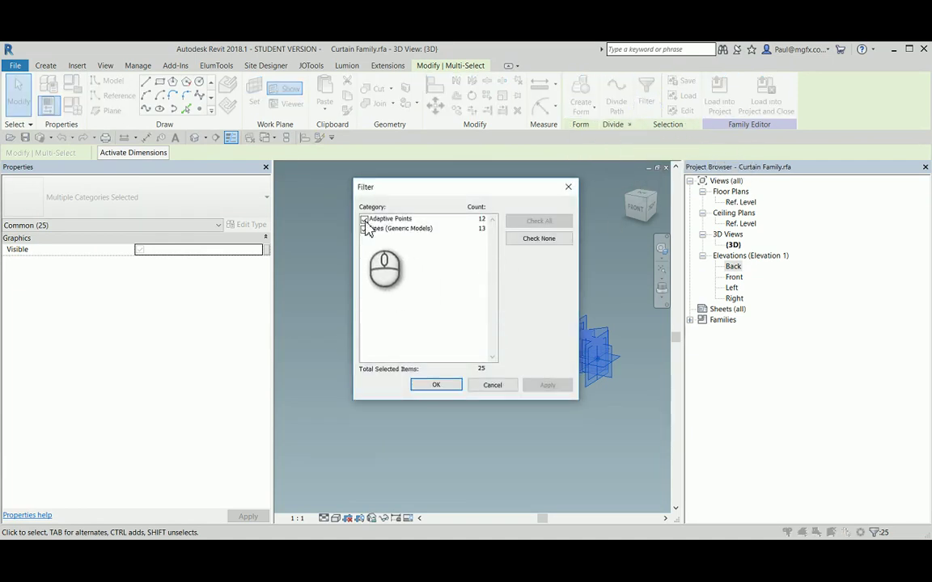
click(437, 386)
scroll(450, 356, up, 8)
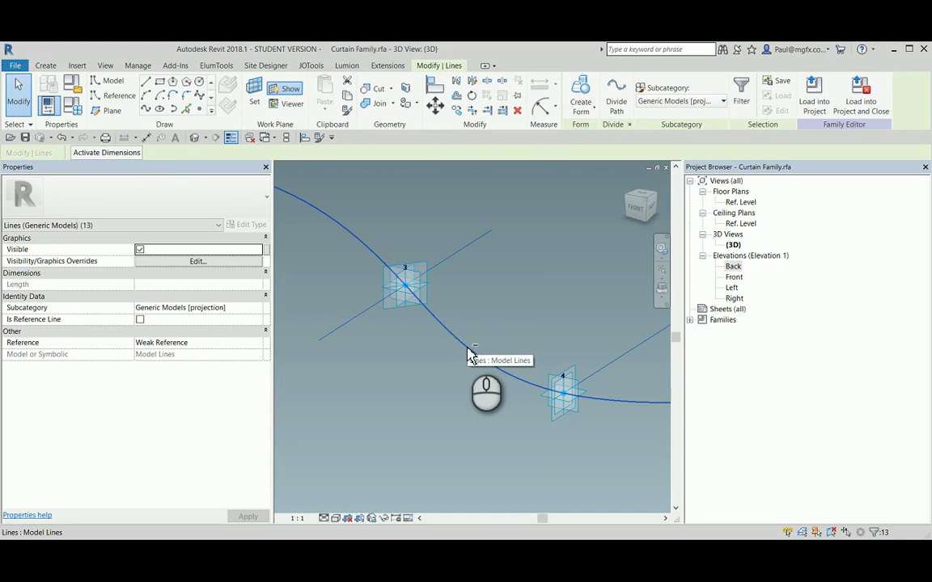
shift+click(467, 359)
scroll(460, 336, down, 6)
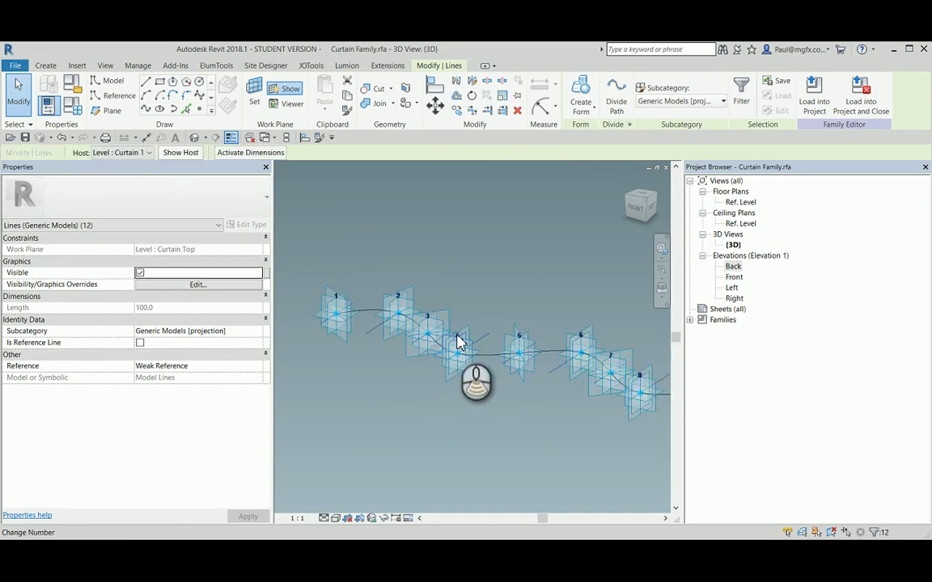
scroll(458, 328, up, 4)
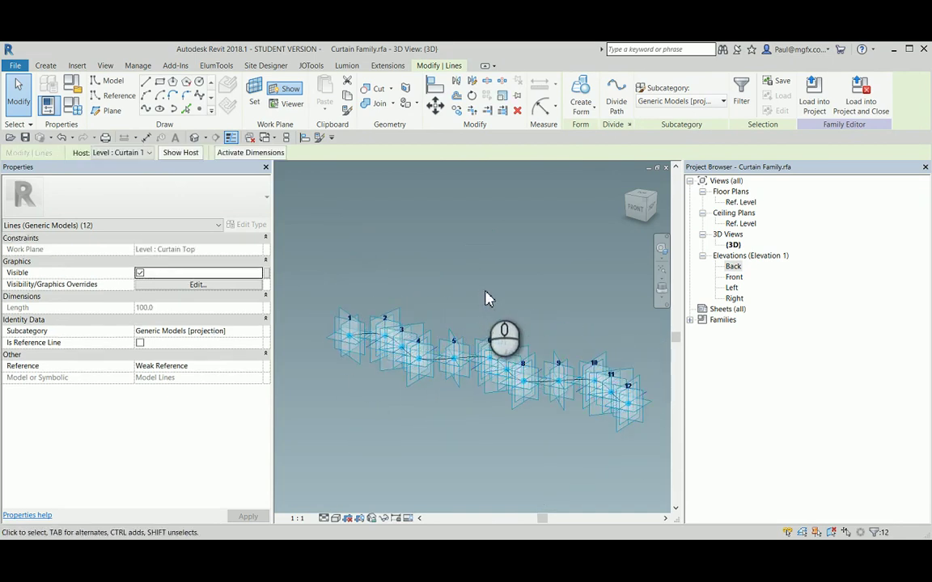
click(485, 300)
Examine the upper wave spline with its numbered adaptive points and the row of model lines below it.
scroll(356, 355, up, 5)
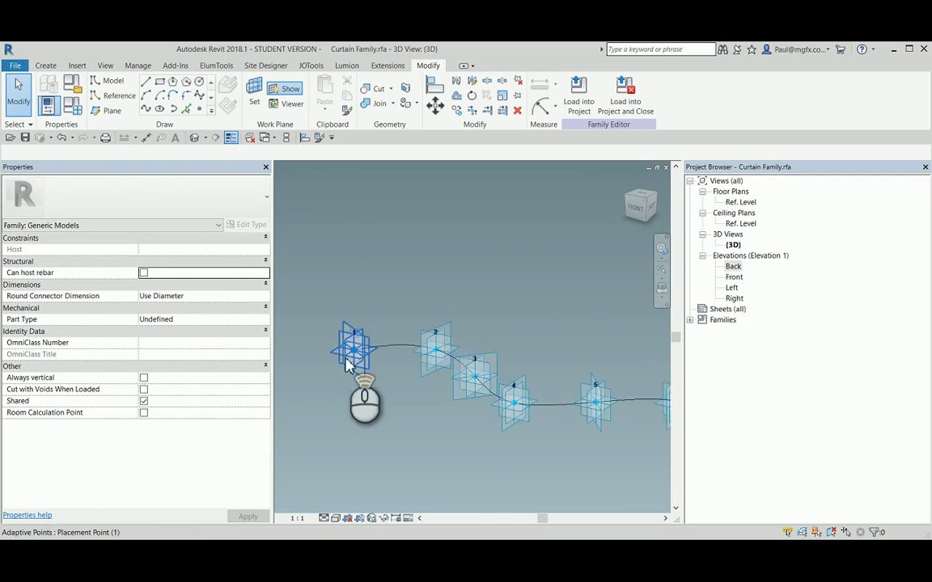
scroll(380, 324, down, 6)
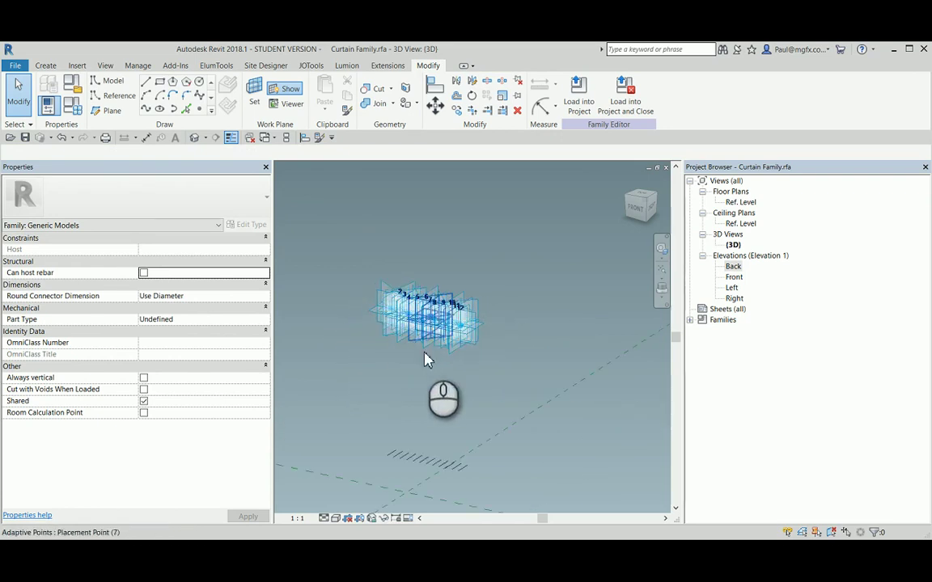
middle_drag(450, 377, 496, 354)
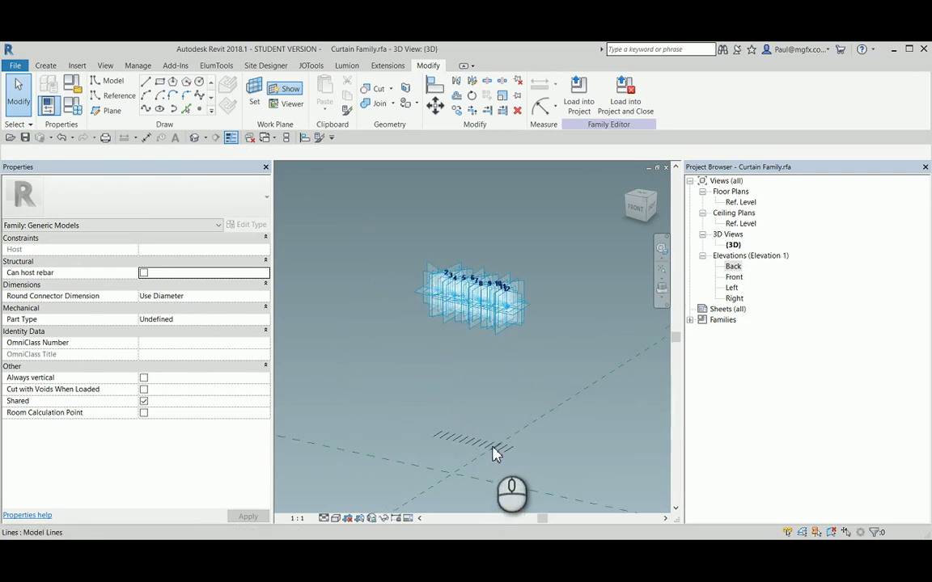
scroll(496, 445, up, 3)
scroll(488, 424, down, 4)
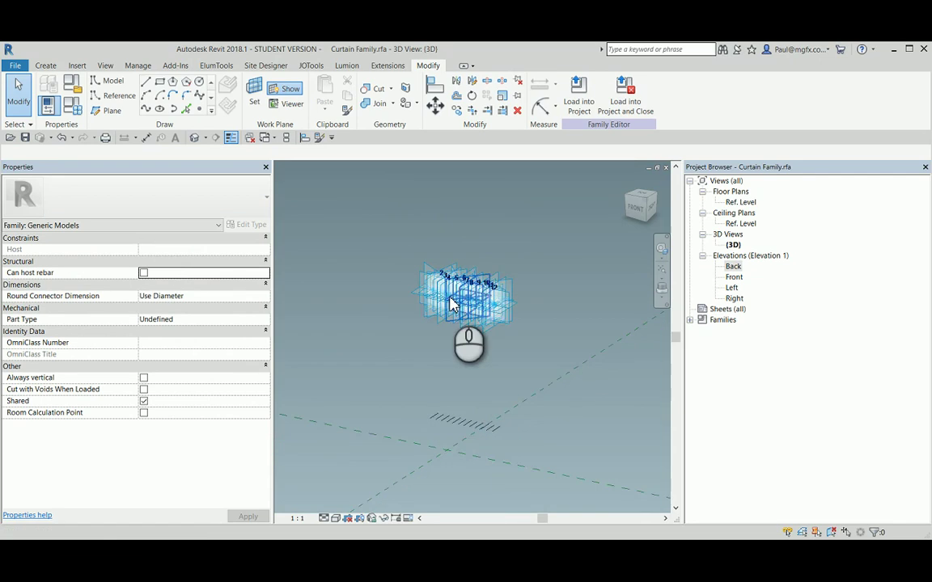
scroll(456, 307, up, 2)
scroll(457, 307, up, 3)
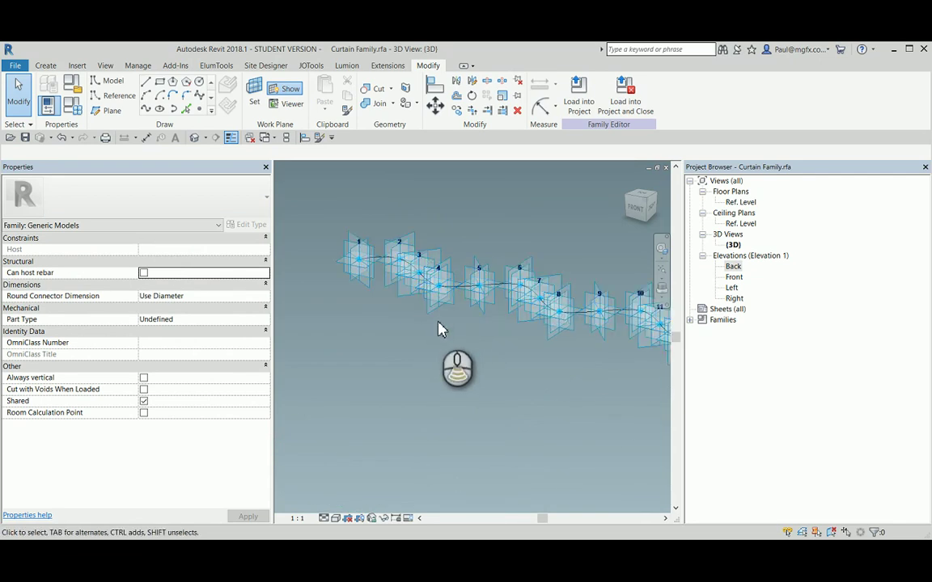
scroll(441, 332, down, 5)
middle_drag(458, 360, 451, 324)
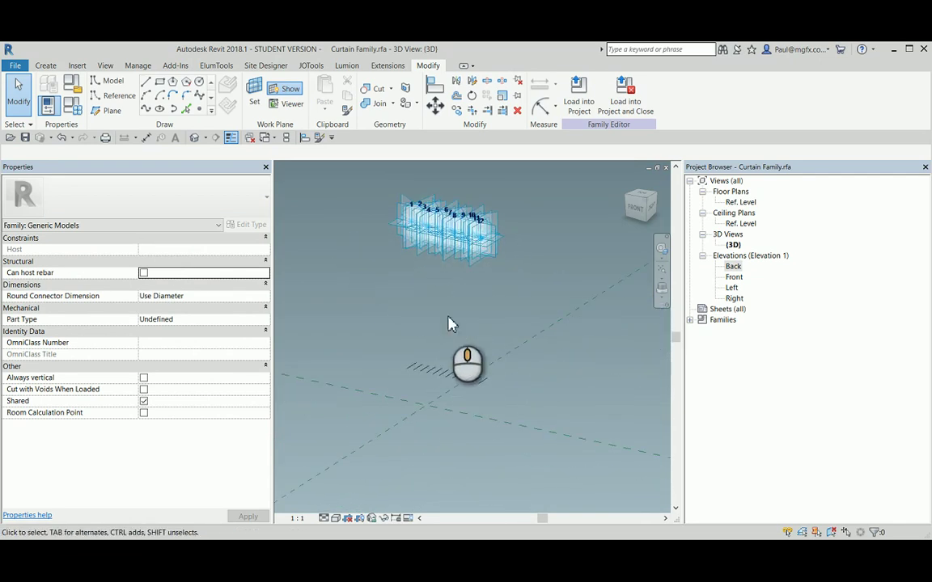
scroll(455, 370, up, 2)
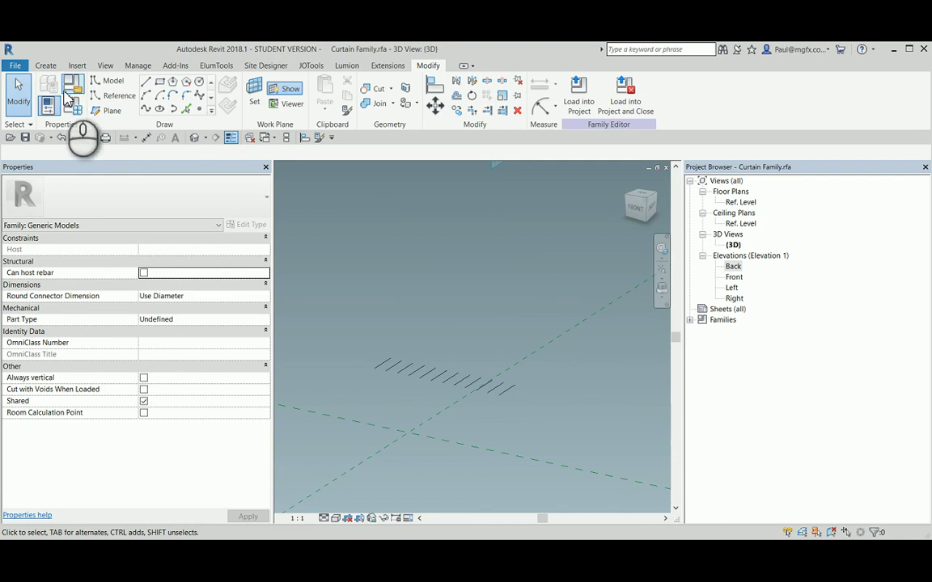
Set the work plane to Level : Curtain Base.
click(45, 66)
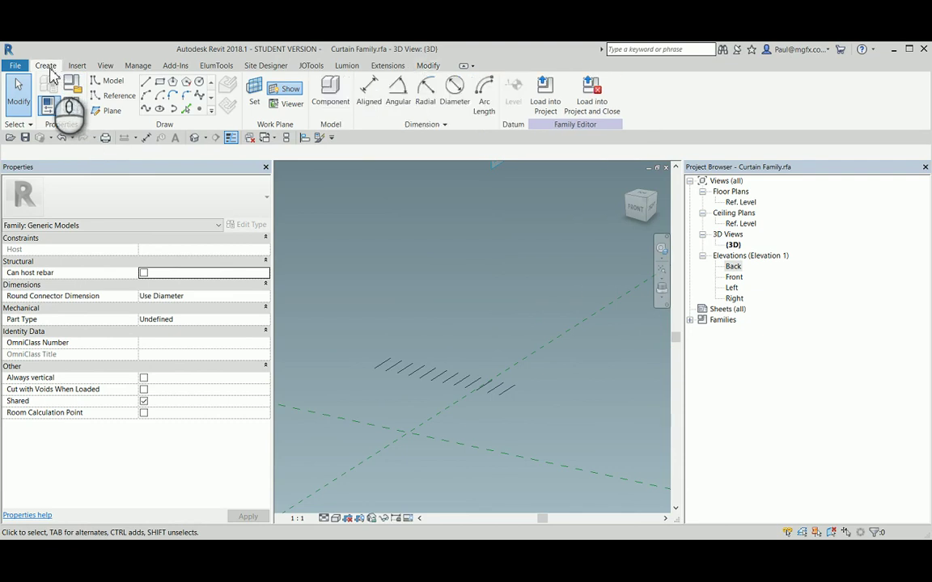
click(252, 95)
click(121, 153)
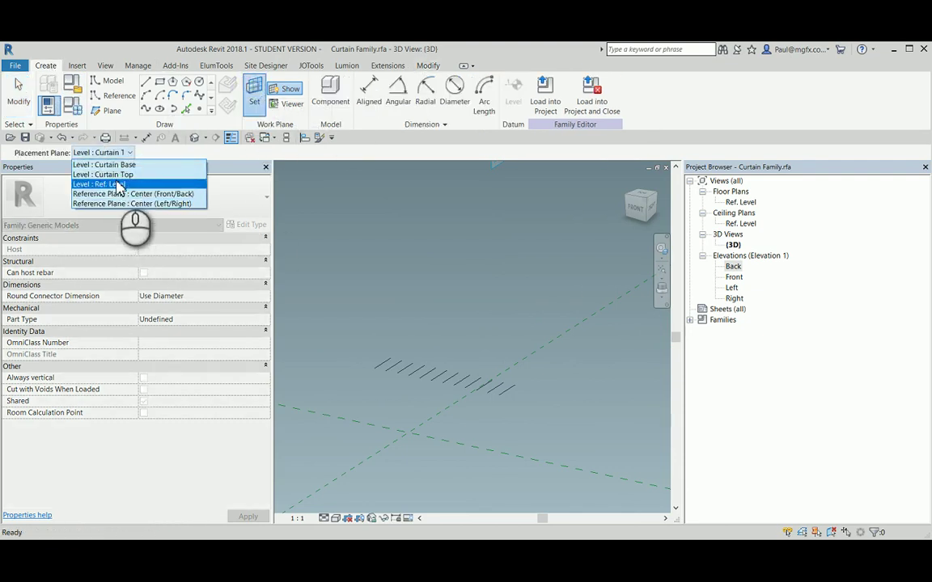
click(128, 166)
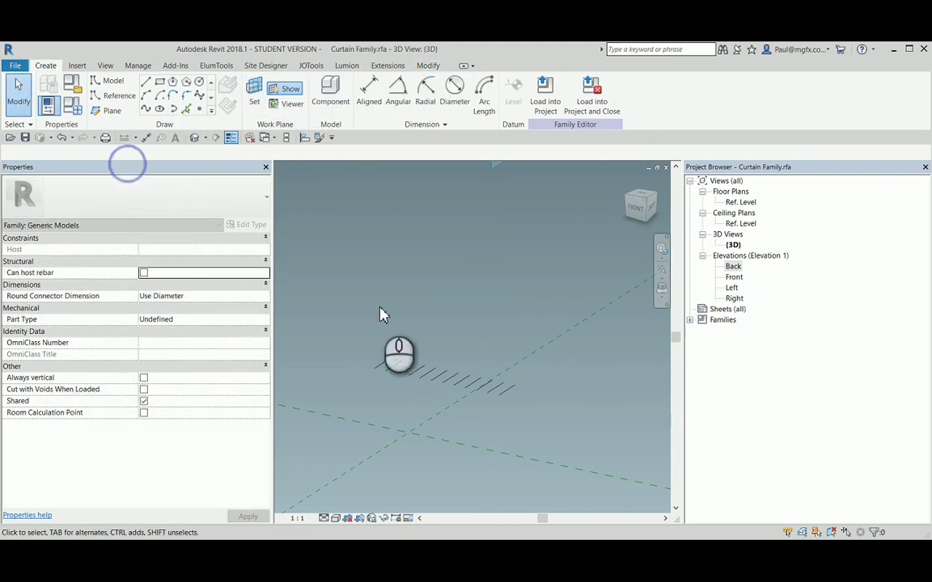
Place a reference point on each of the twelve lower lines, repeating the wave of midpoint, back endpoint, midpoint, front endpoint.
scroll(397, 388, up, 3)
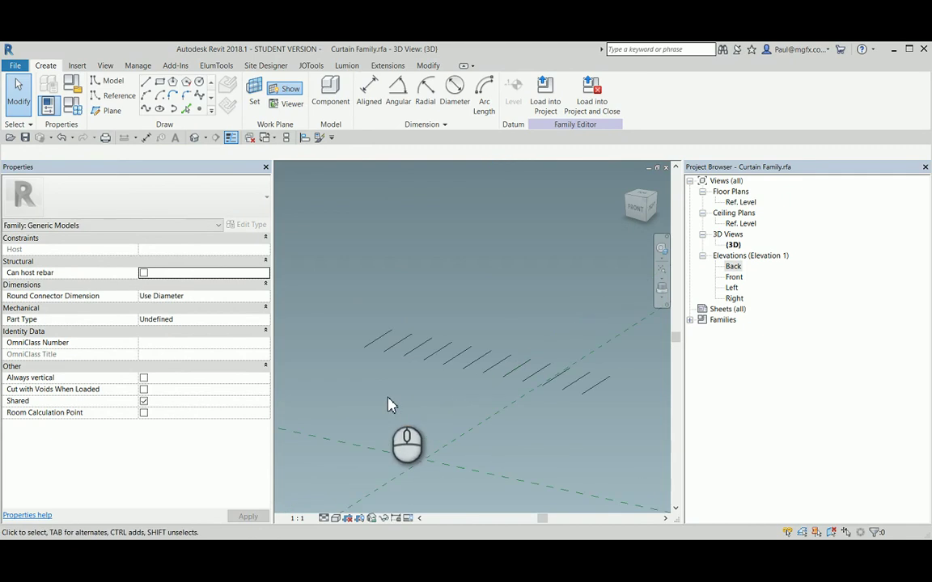
click(200, 110)
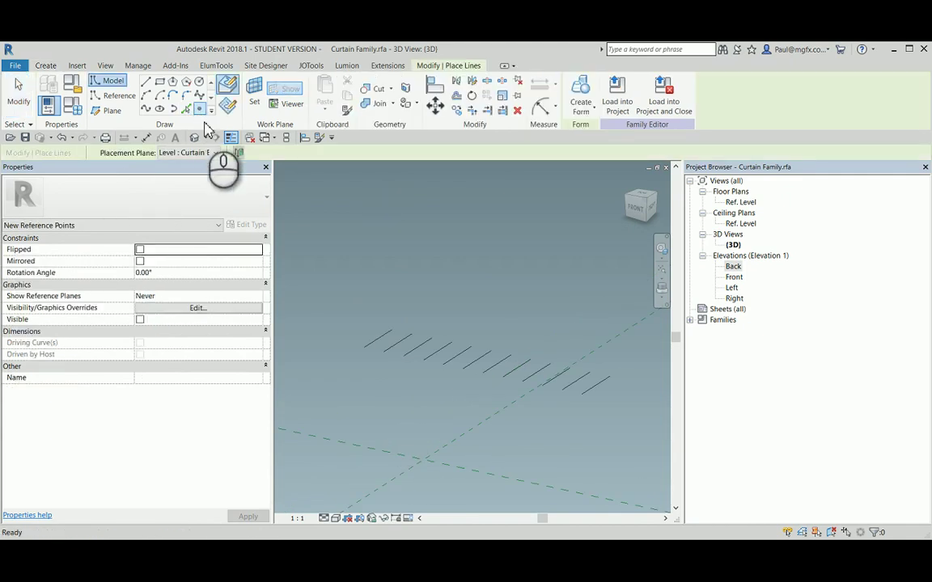
click(378, 339)
click(418, 347)
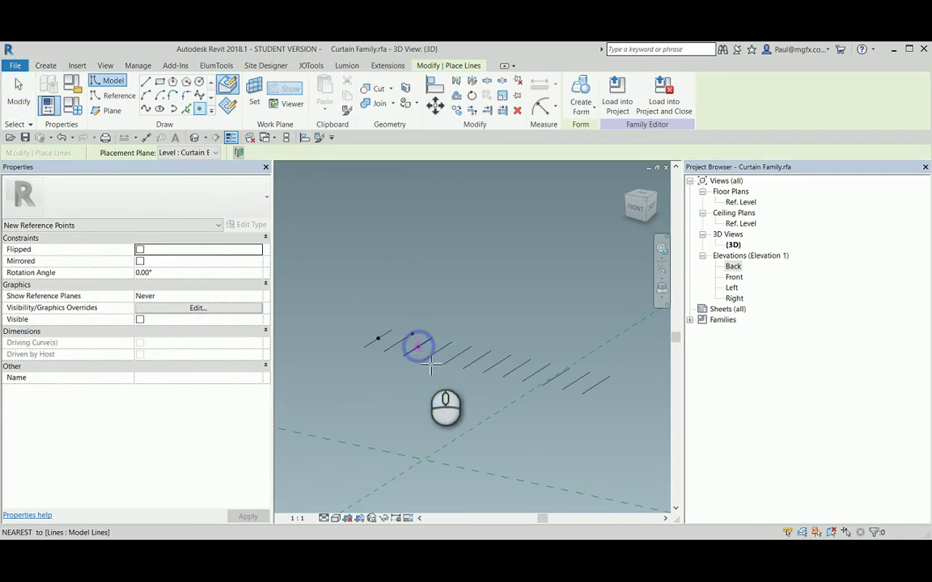
click(424, 359)
click(457, 355)
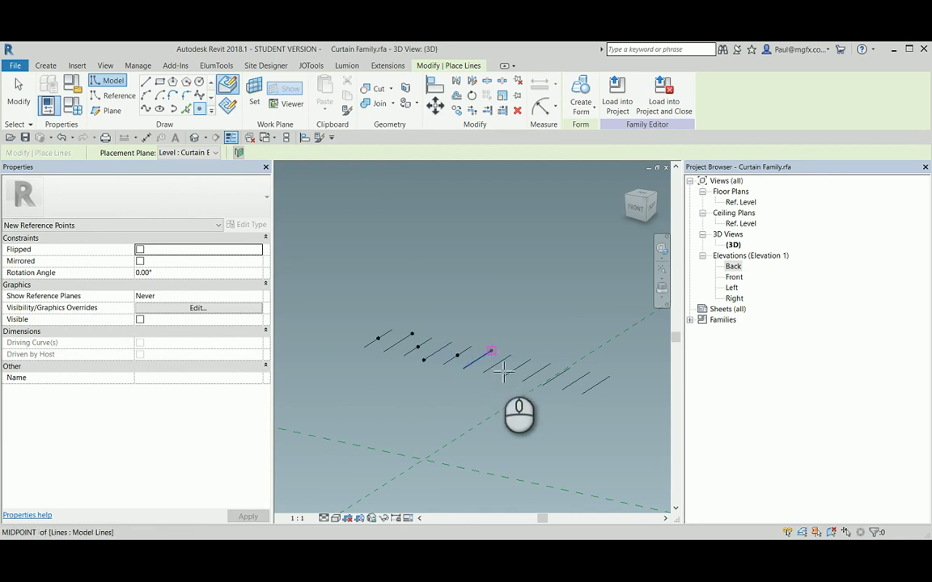
click(506, 376)
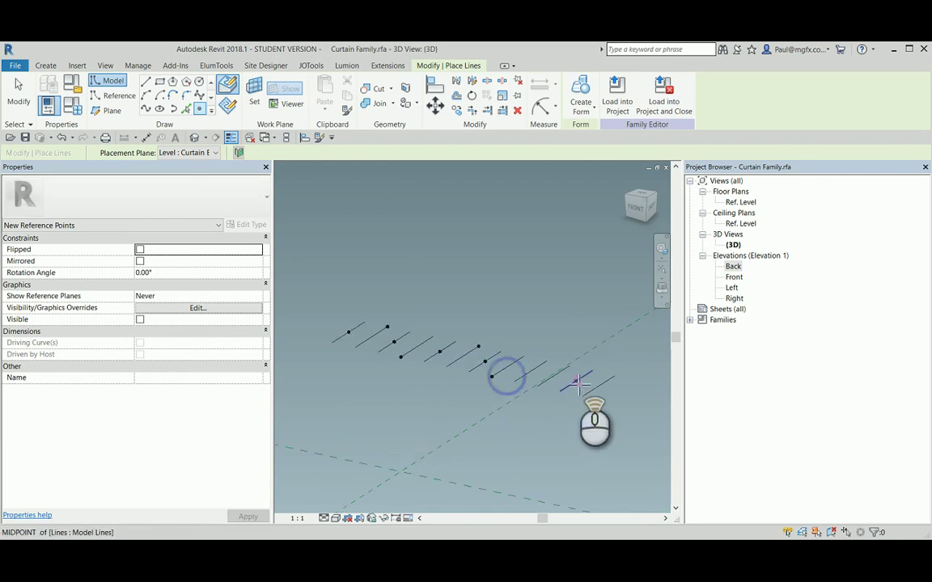
scroll(507, 369, up, 2)
click(517, 369)
click(567, 361)
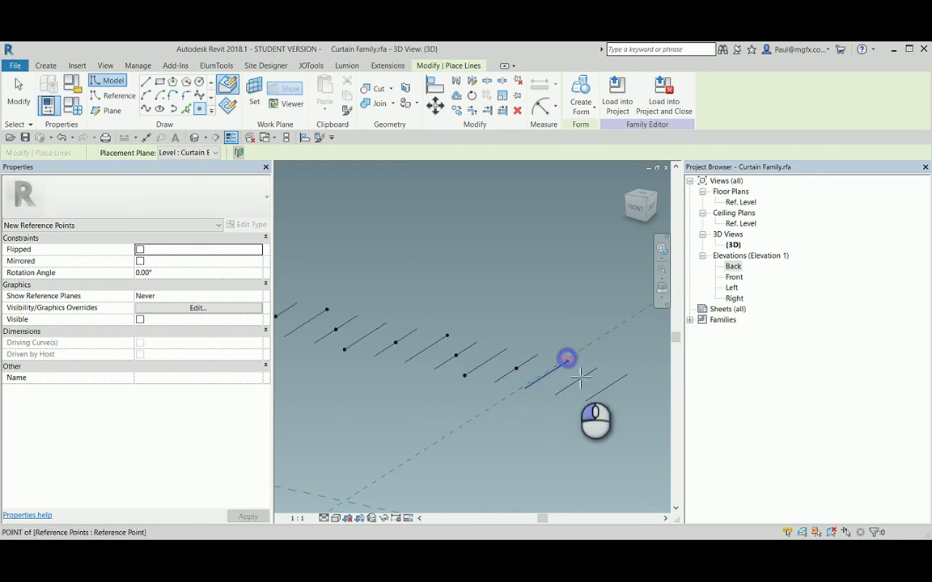
click(575, 381)
click(586, 402)
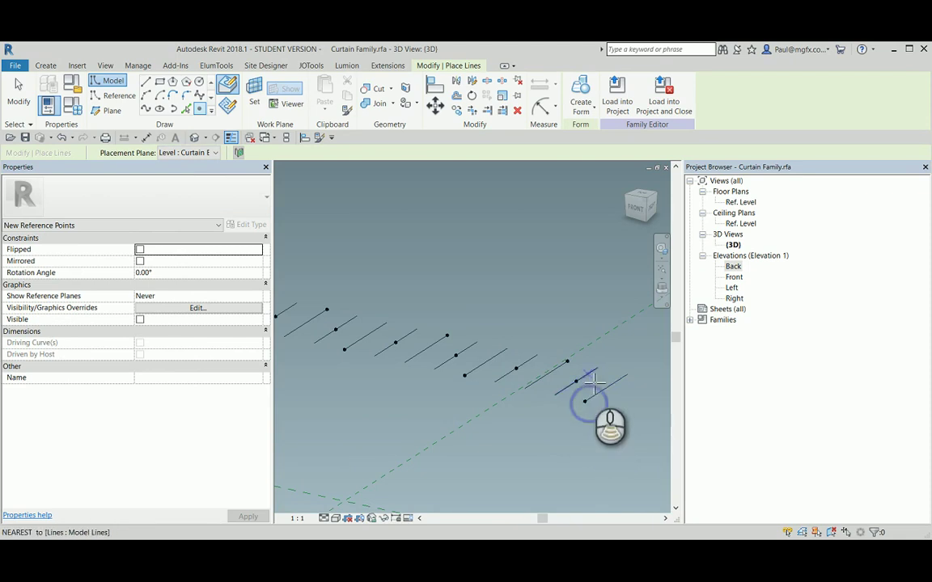
scroll(495, 371, down, 3)
key(Escape)
key(Escape)
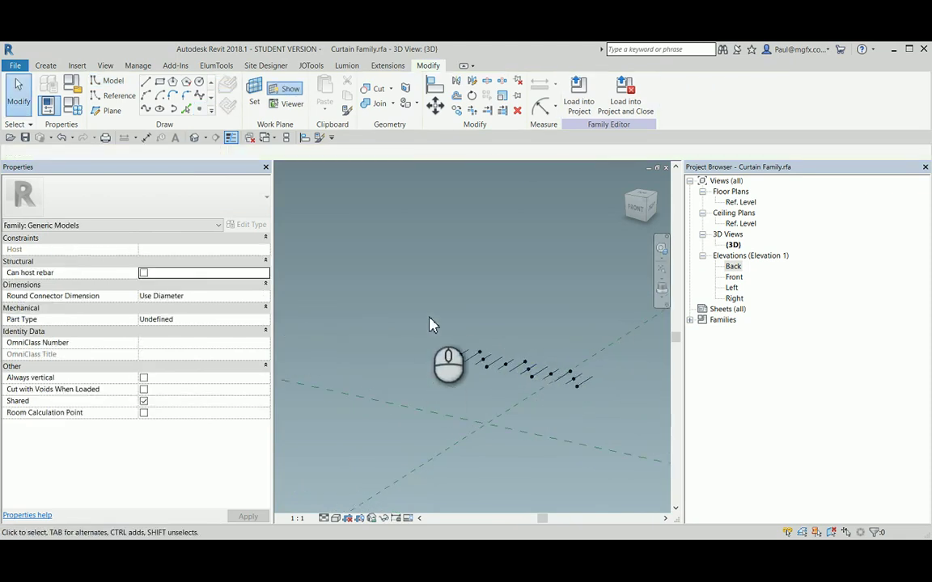
Filter the lower selection to Lines (Generic Models) only and delete the twelve guide lines on the Curtain Base level.
drag(430, 319, 615, 414)
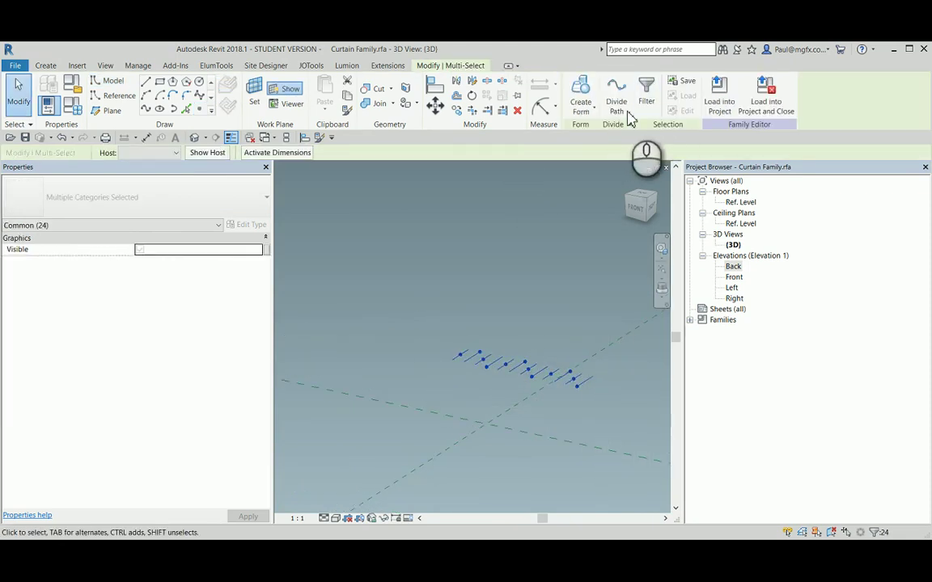
click(647, 93)
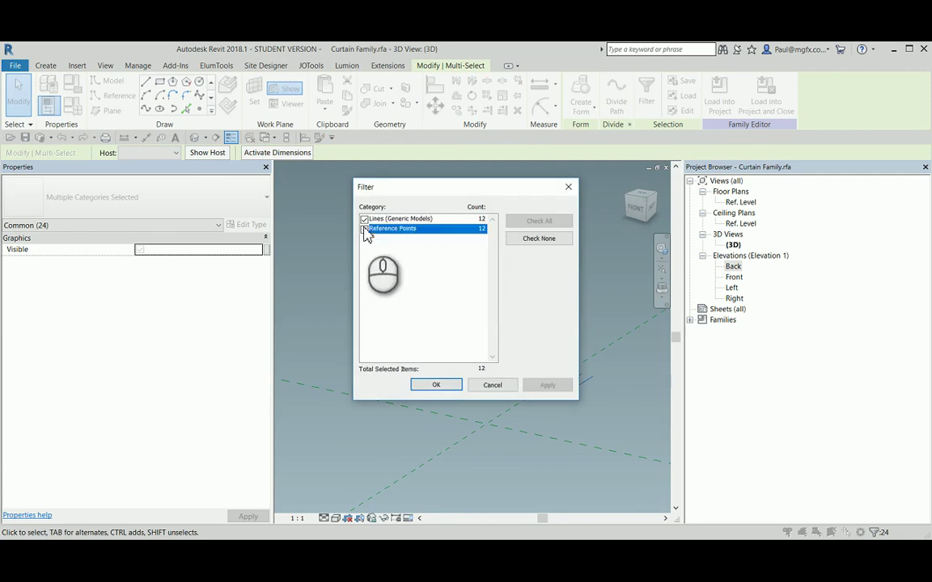
click(436, 385)
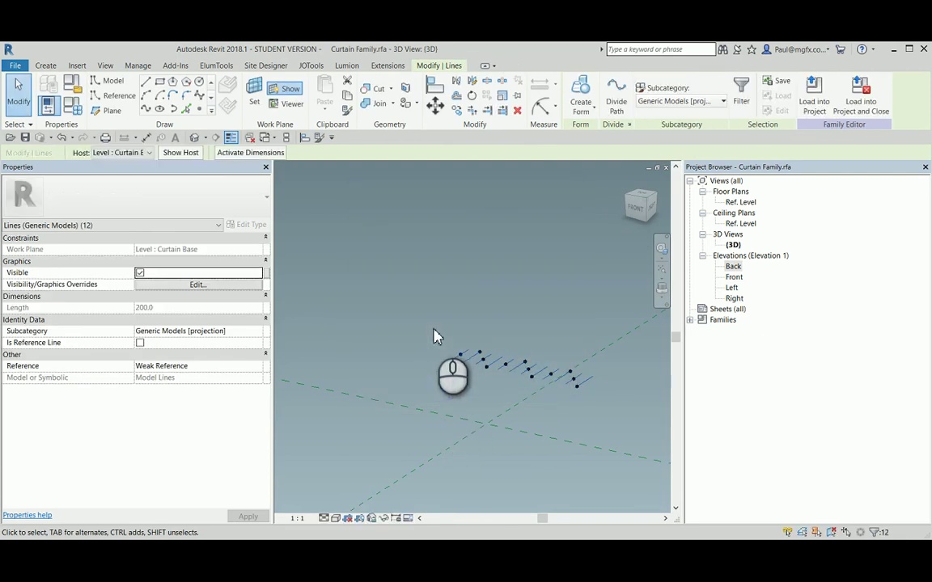
click(434, 336)
Create a spline through the twelve reference points on the Curtain Base level.
drag(421, 302, 603, 420)
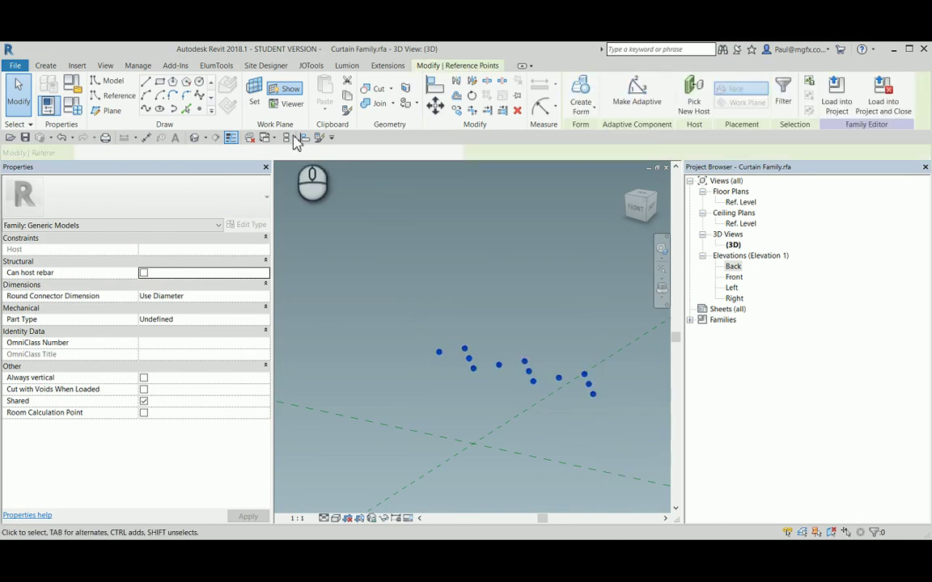
click(143, 113)
scroll(465, 364, up, 5)
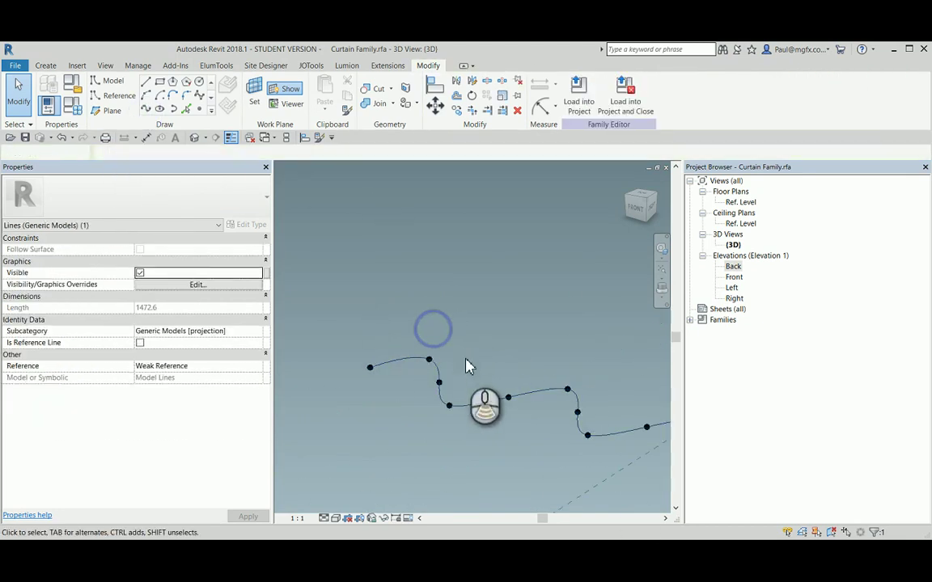
Filter the lower curve selection to Reference Points only and make the twelve Curtain Base points adaptive.
scroll(466, 360, down, 1)
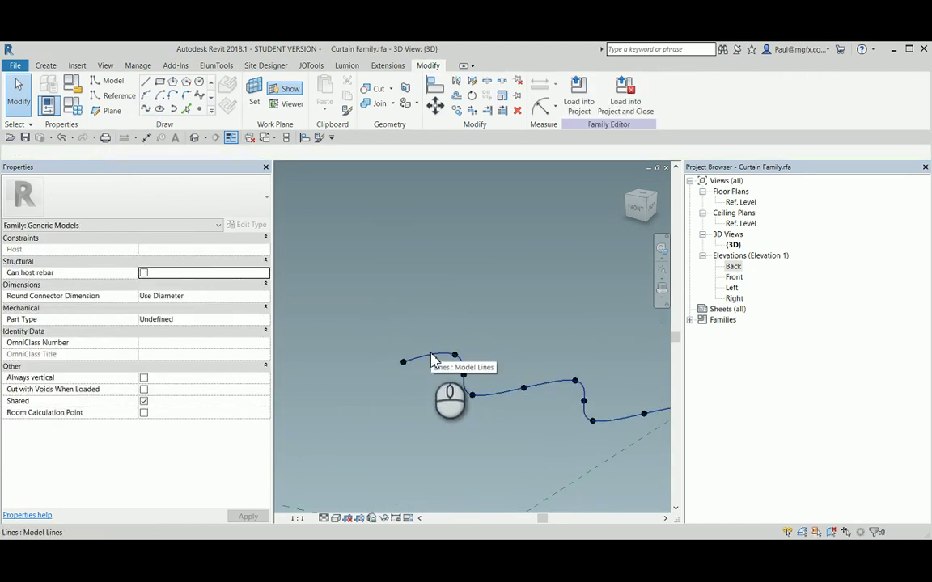
click(433, 362)
scroll(430, 414, down, 5)
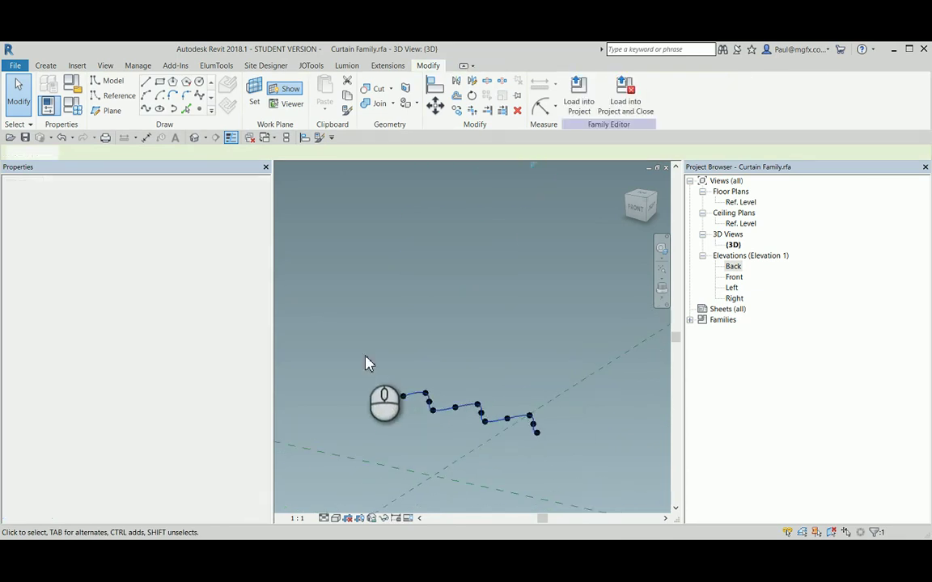
drag(361, 348, 594, 448)
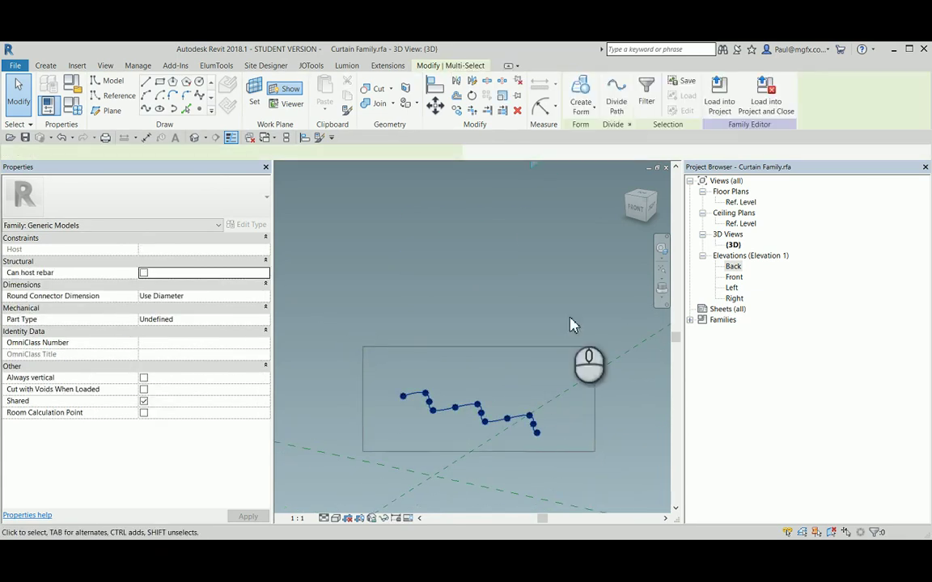
click(647, 103)
click(364, 220)
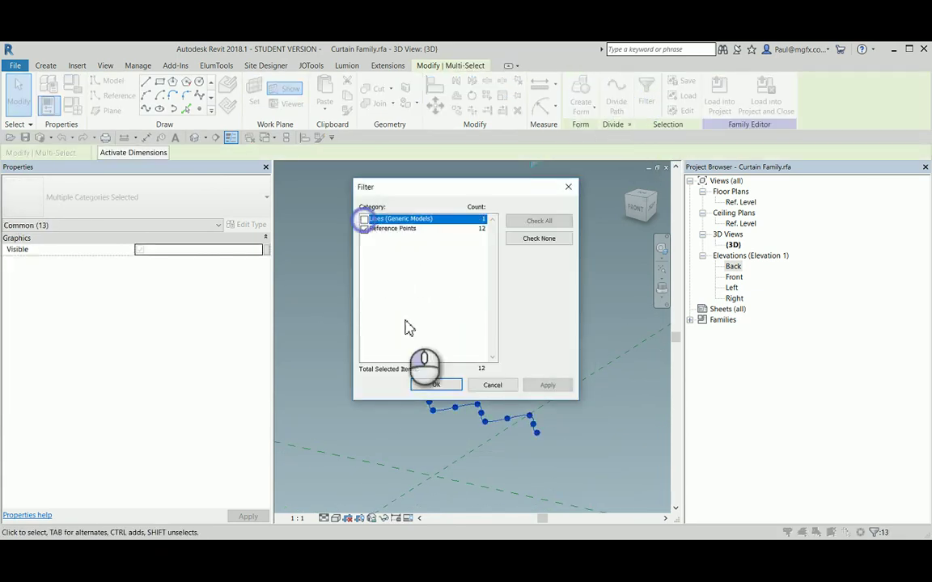
click(436, 385)
click(637, 103)
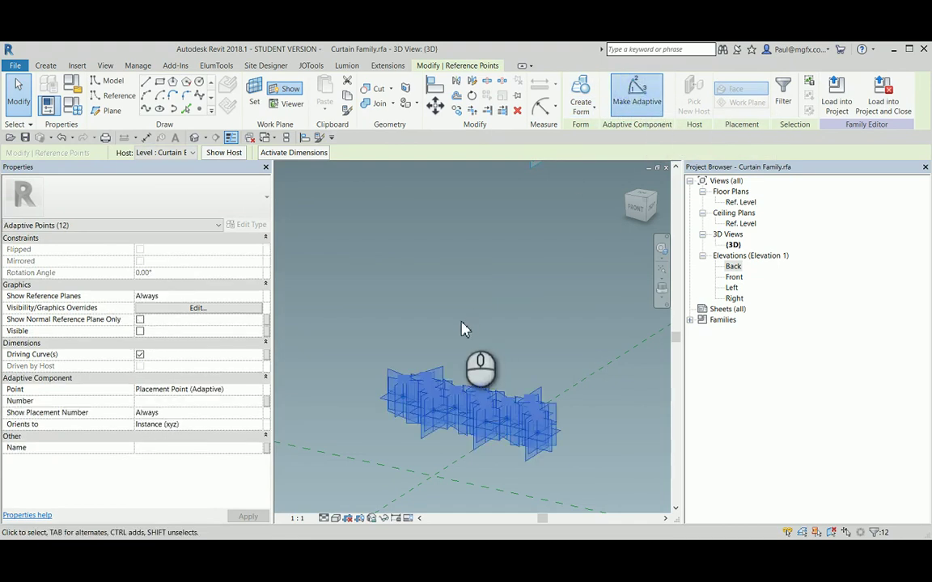
Create a form between the upper and lower splines to produce the wavy curtain surface.
scroll(420, 359, up, 3)
scroll(422, 340, up, 3)
click(423, 295)
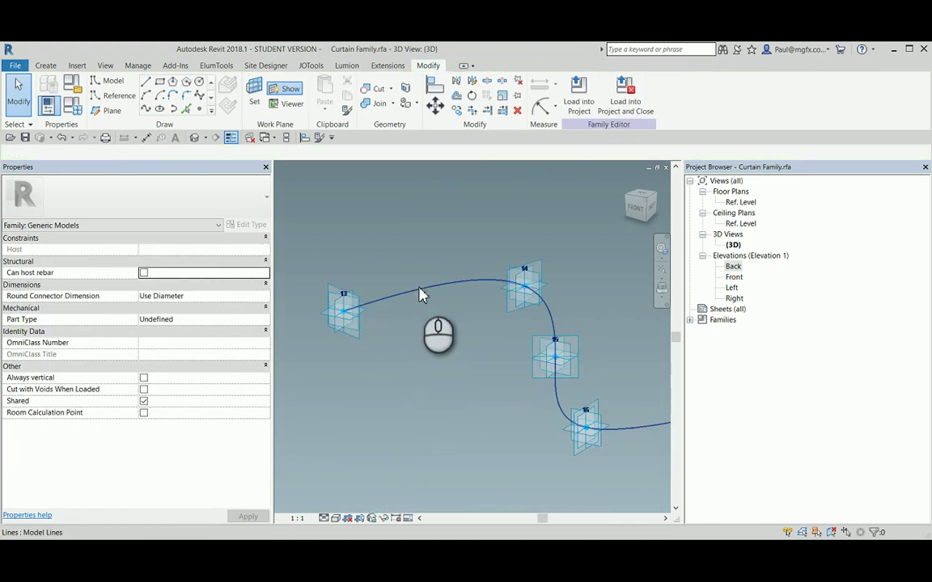
scroll(411, 404, down, 5)
scroll(411, 405, up, 6)
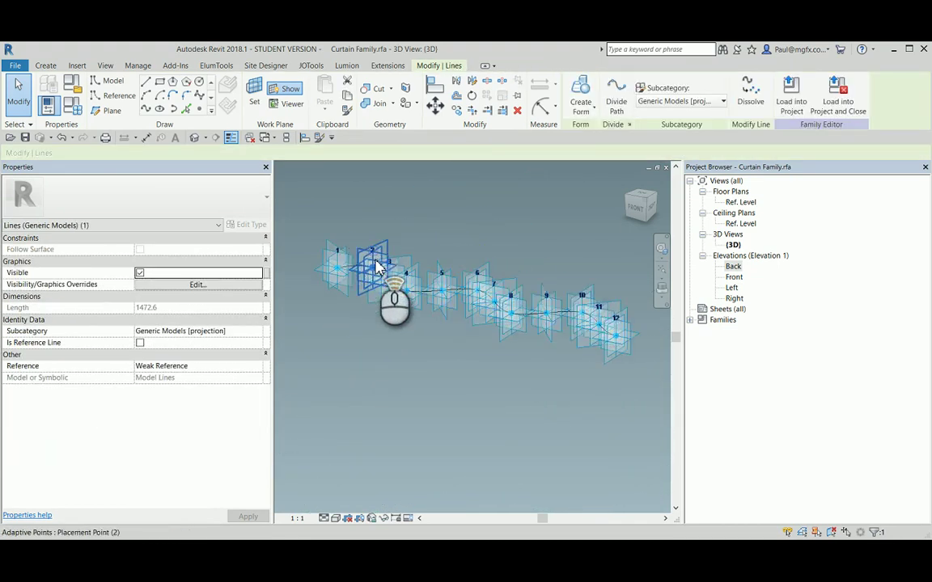
ctrl+click(313, 275)
scroll(478, 280, down, 4)
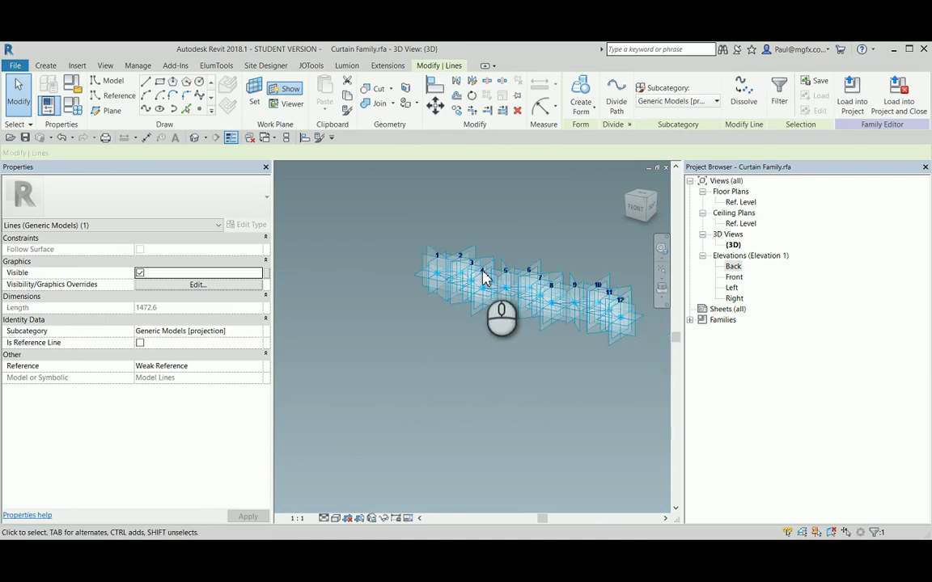
scroll(449, 275, down, 4)
shift+middle_drag(487, 291, 463, 255)
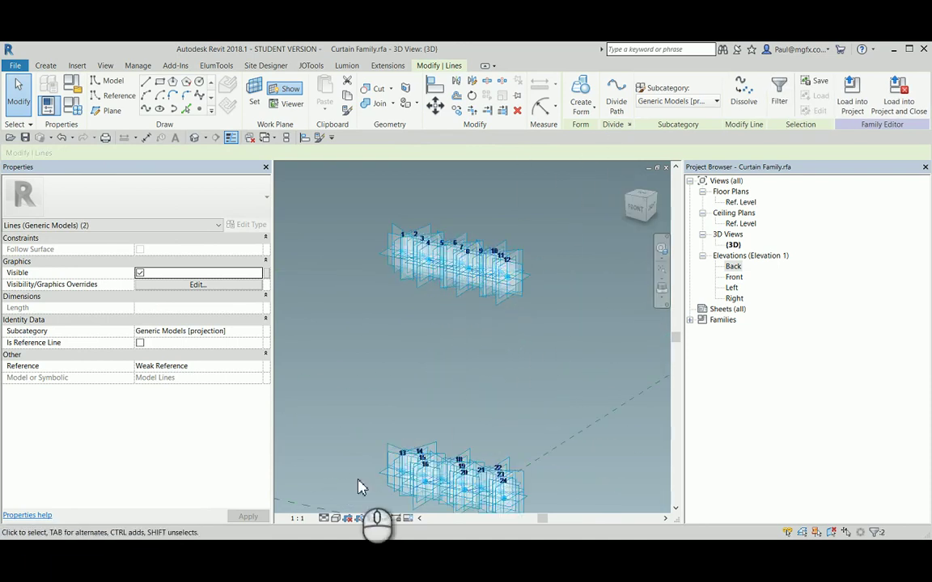
click(581, 101)
click(599, 129)
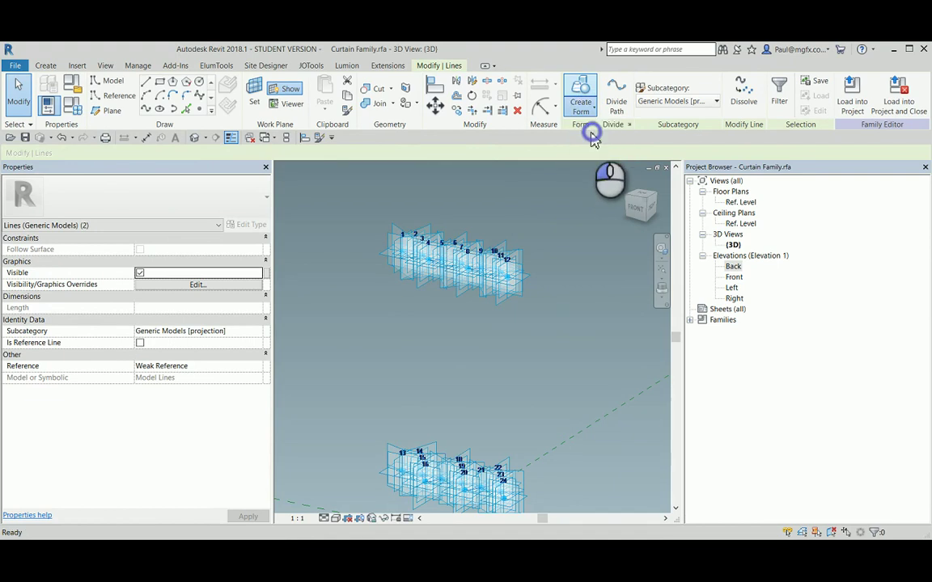
scroll(521, 308, down, 1)
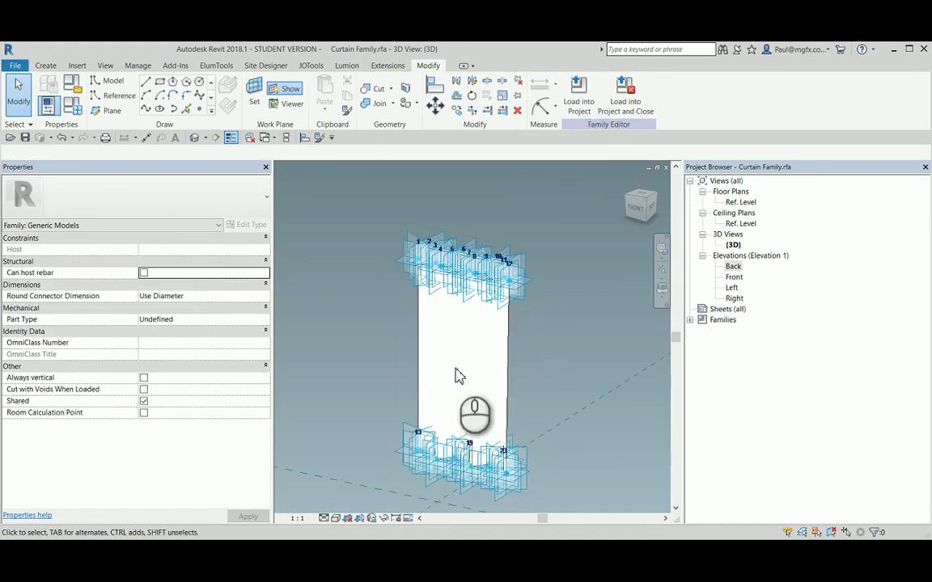
shift+middle_drag(457, 375, 356, 326)
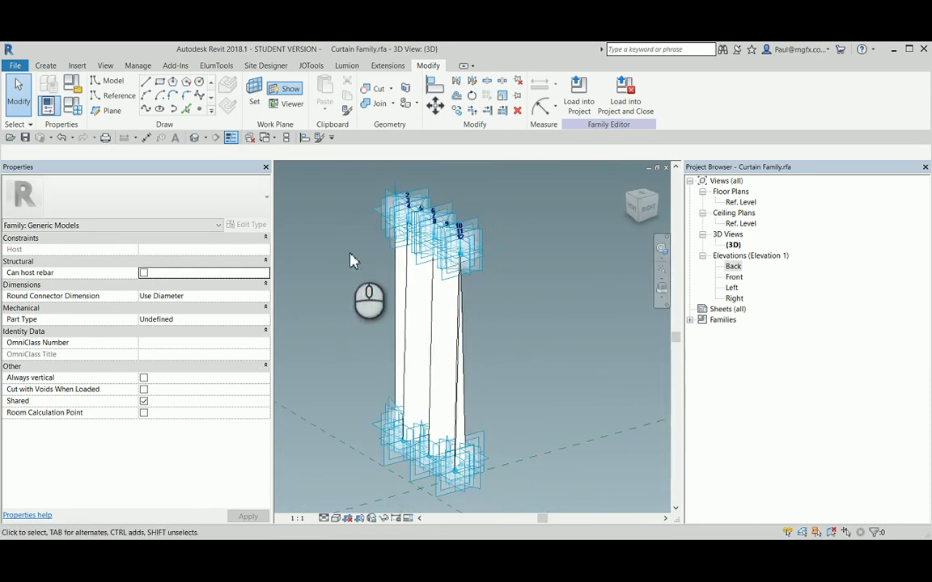
Add a Curtain Material type parameter of type Material under Materials and Finishes, and save the family.
click(77, 108)
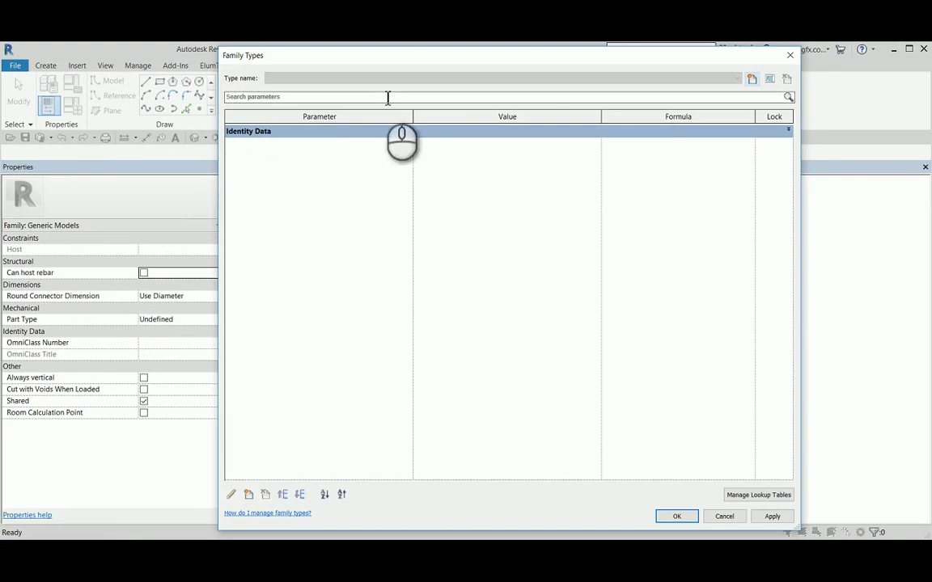
click(249, 494)
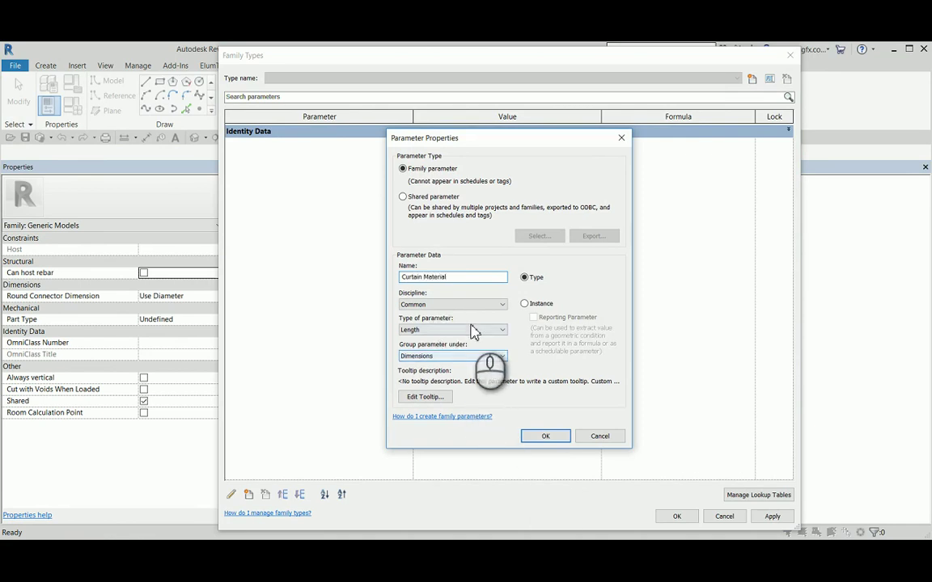
click(468, 331)
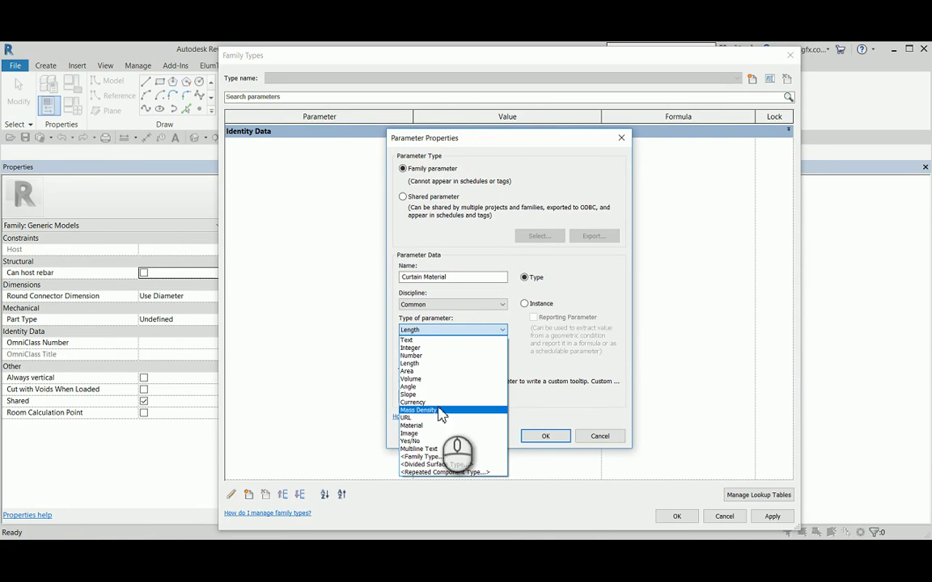
click(412, 425)
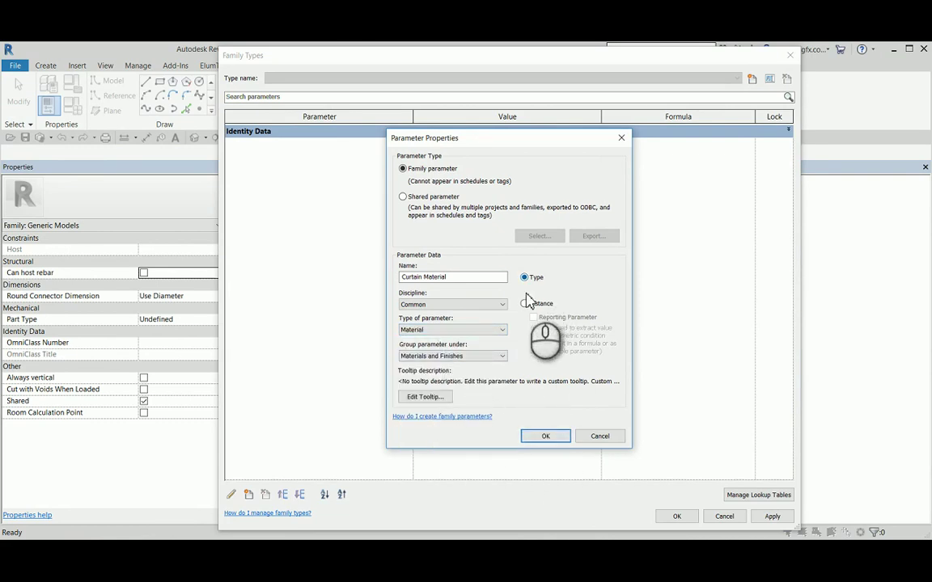
click(543, 436)
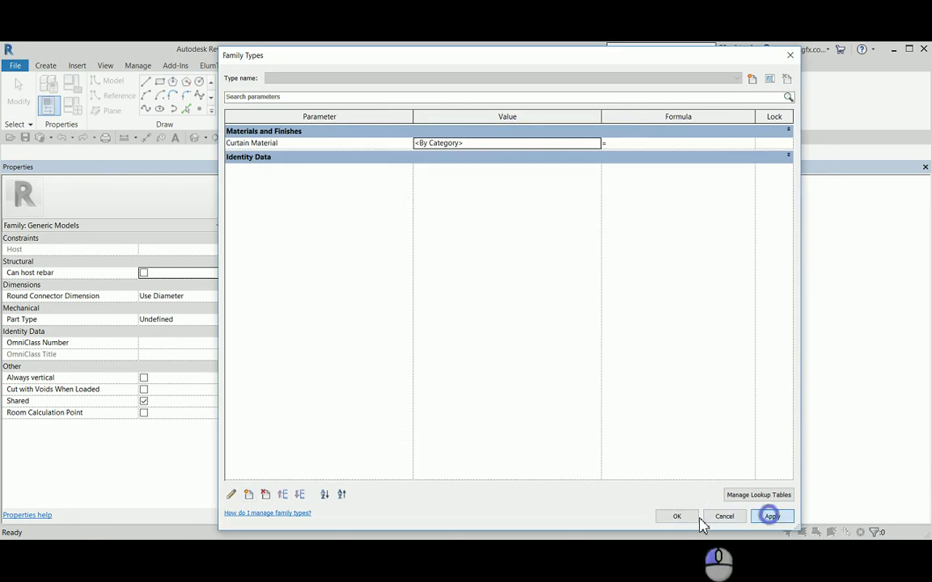
click(676, 516)
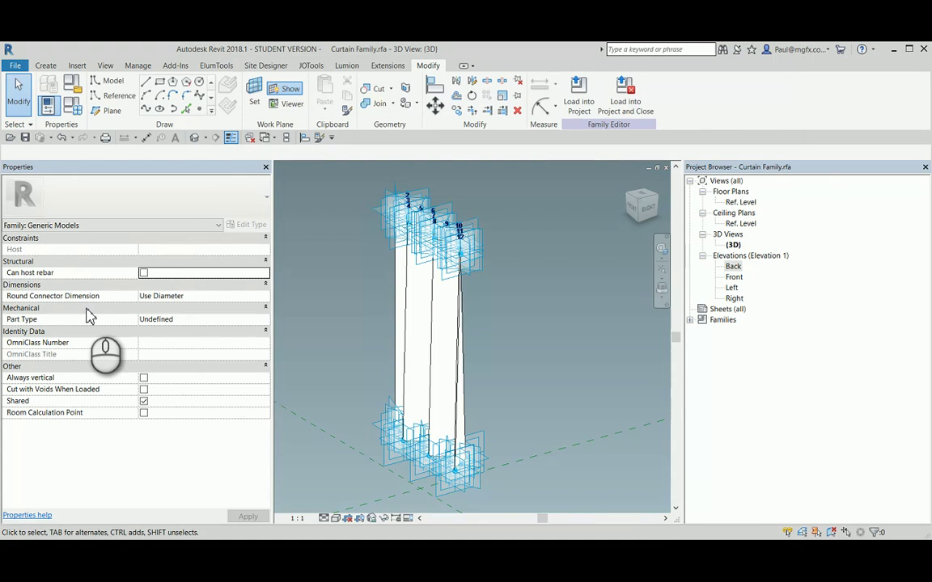
click(27, 139)
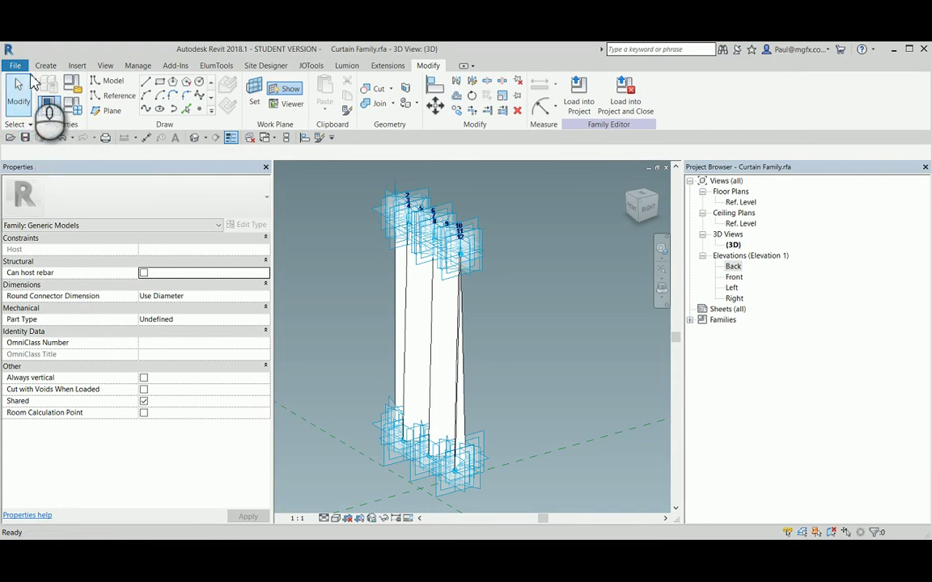
Switch to the Drawing a Curtain in Revit project and open the Level 1 floor plan.
click(231, 139)
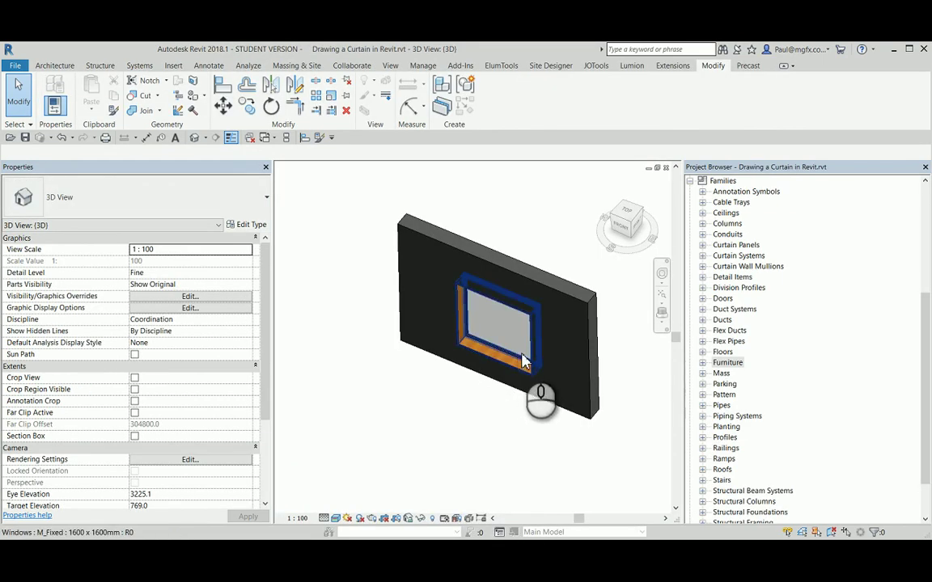
scroll(528, 279, up, 3)
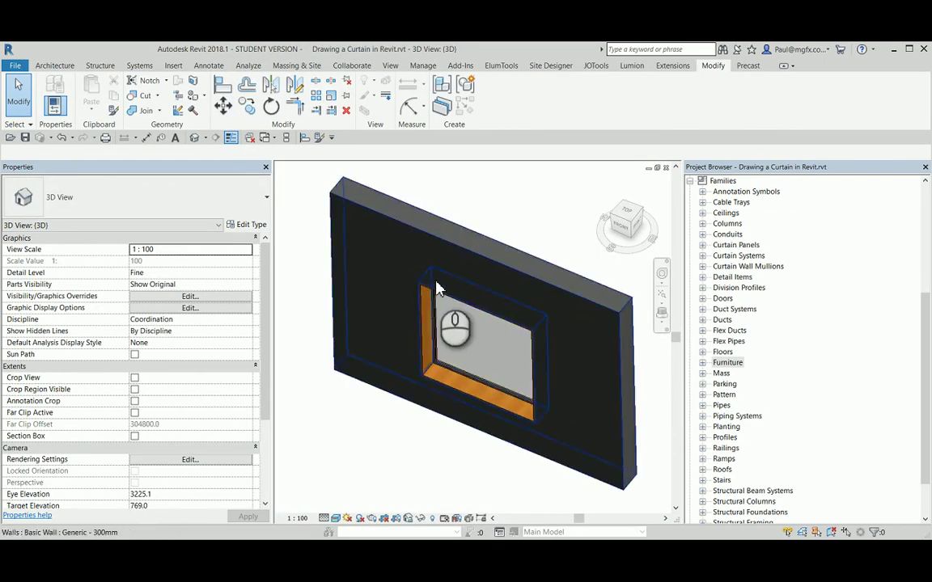
scroll(436, 287, up, 2)
scroll(462, 298, down, 4)
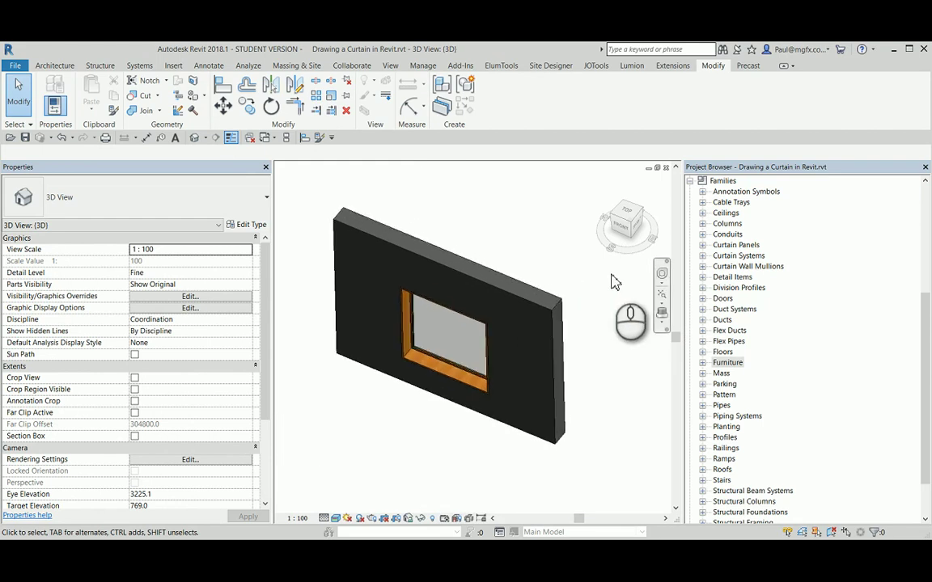
scroll(922, 324, up, 6)
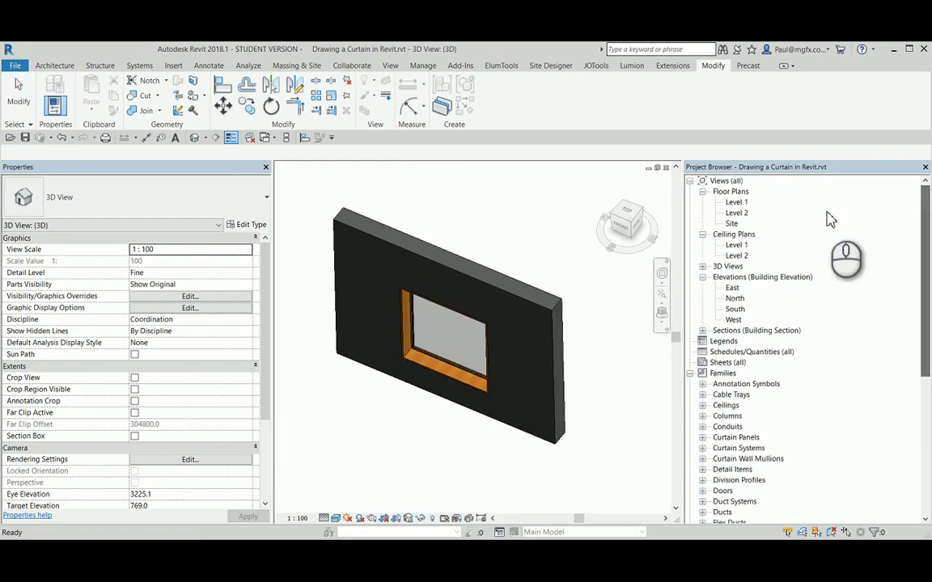
double_click(734, 204)
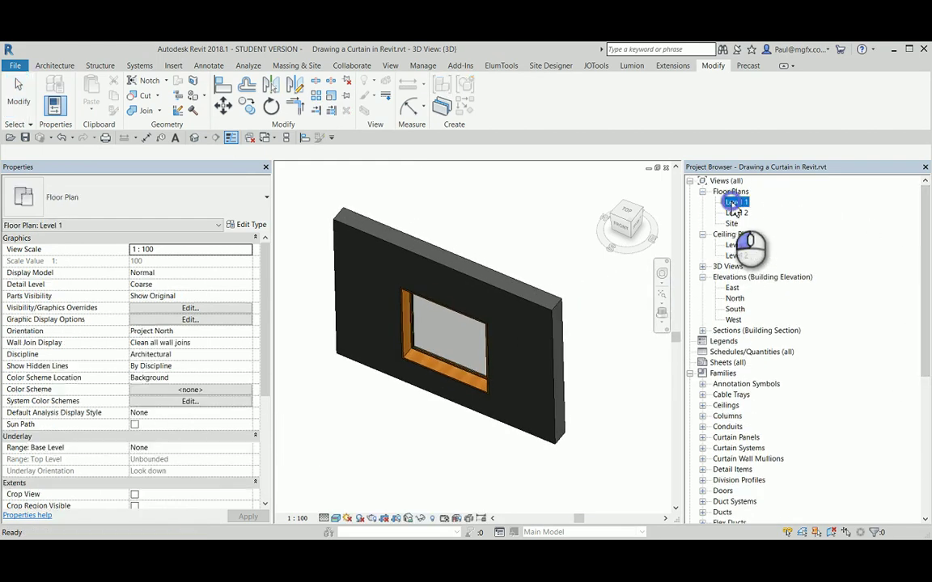
scroll(479, 344, up, 2)
scroll(479, 344, up, 3)
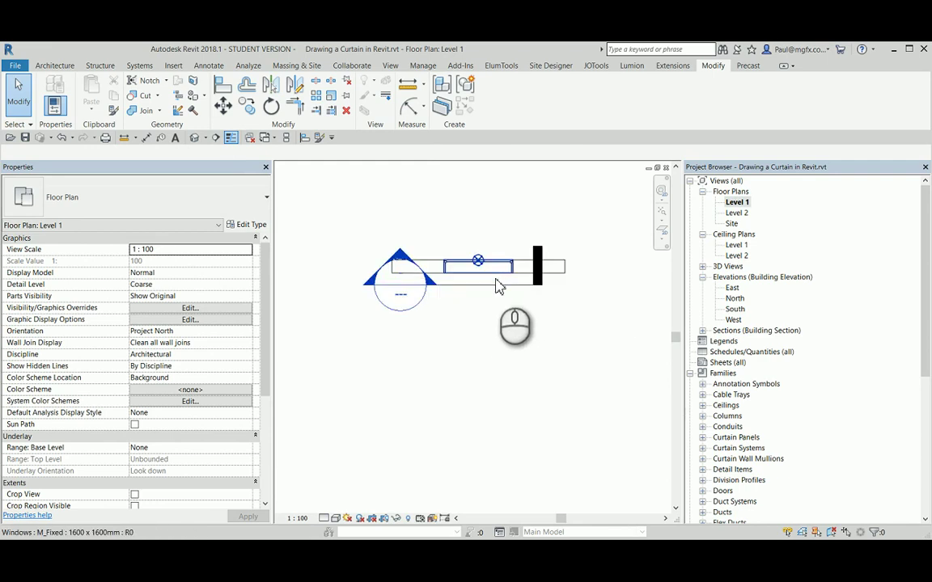
scroll(476, 291, down, 1)
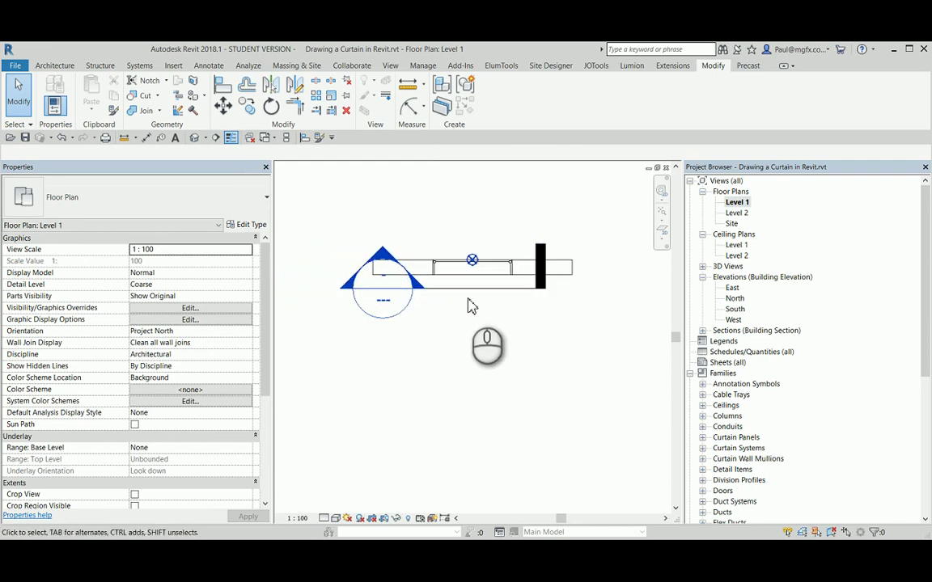
Load the curtain family into the Drawing a Curtain in Revit project, closing the family, and save the project.
click(274, 138)
click(305, 168)
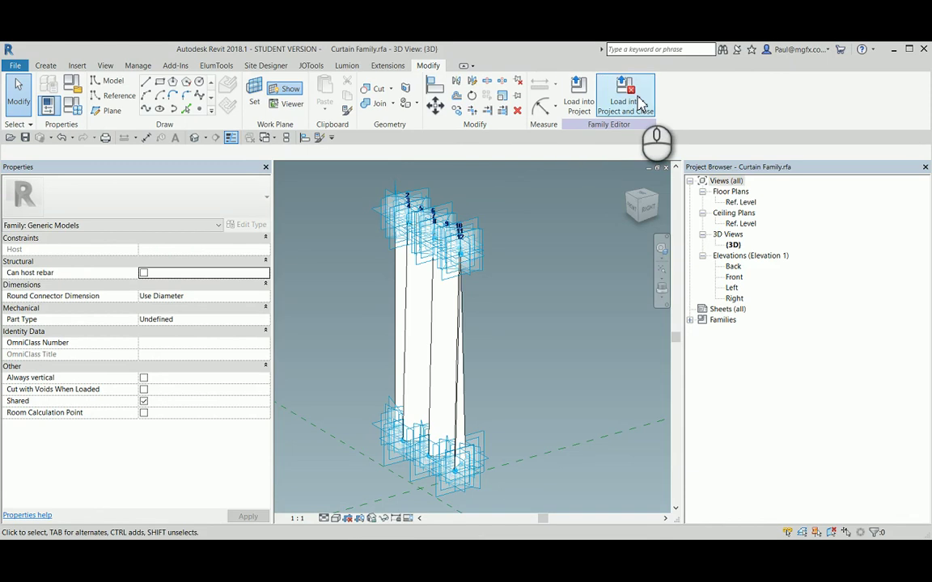
click(640, 103)
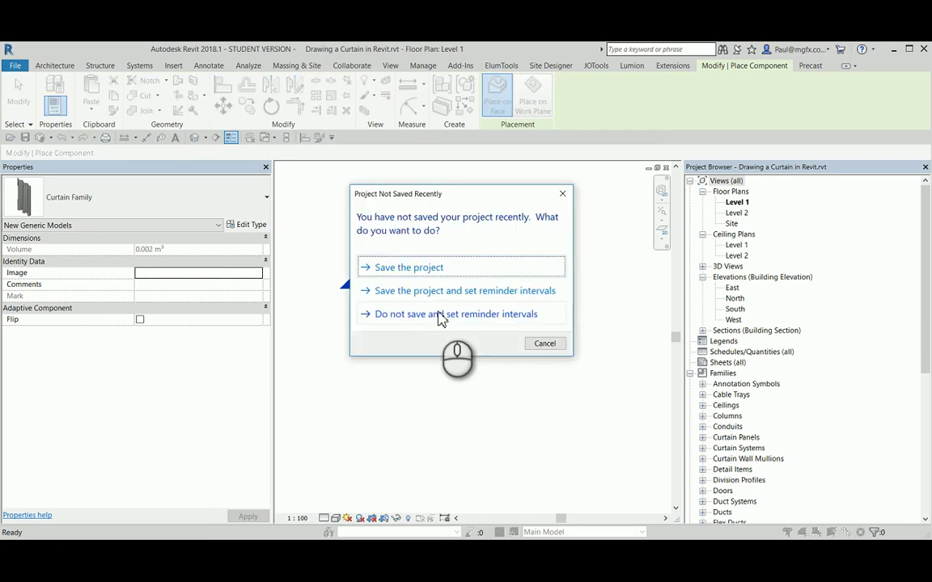
click(406, 273)
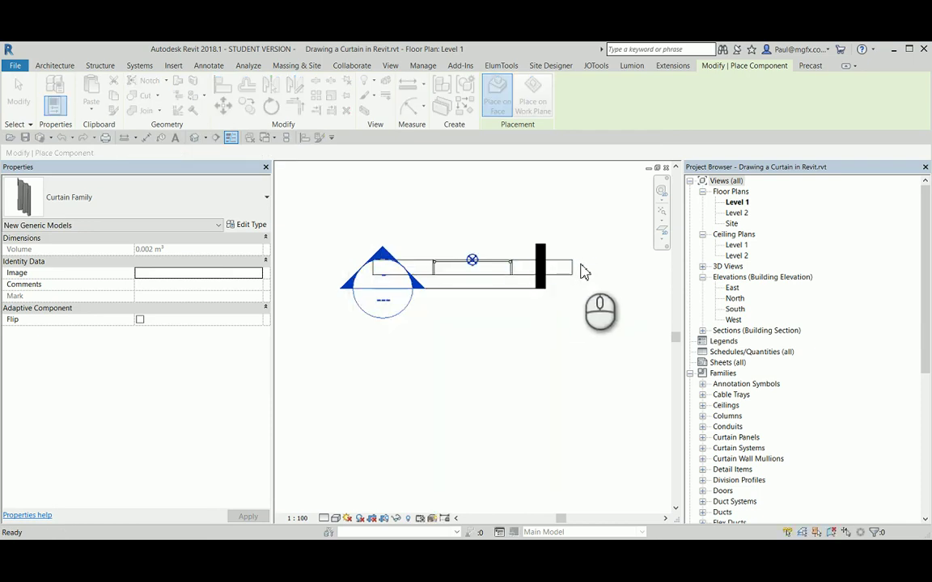
key(Escape)
key(Escape)
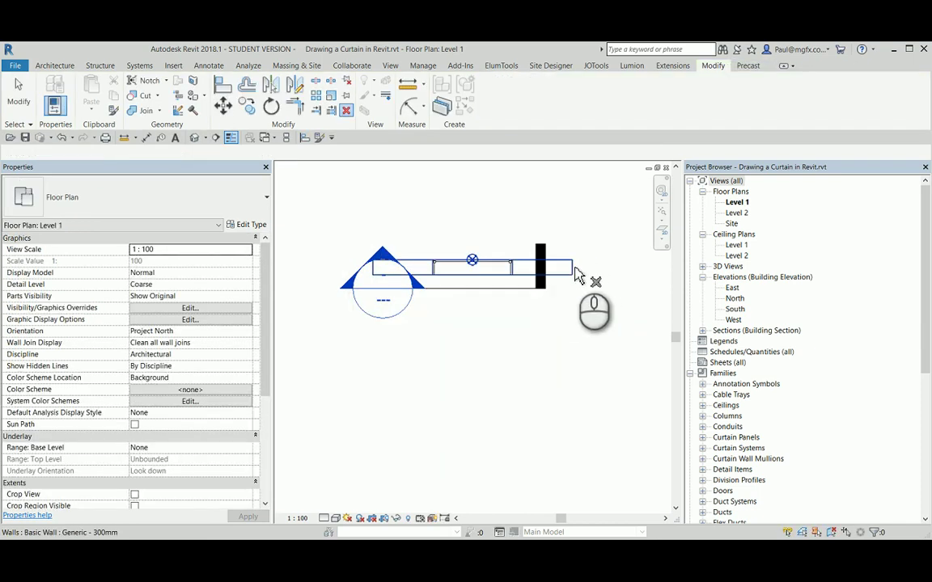
Move the curtain 2200 mm vertically upward in the East elevation.
click(198, 139)
shift+middle_drag(485, 443, 566, 339)
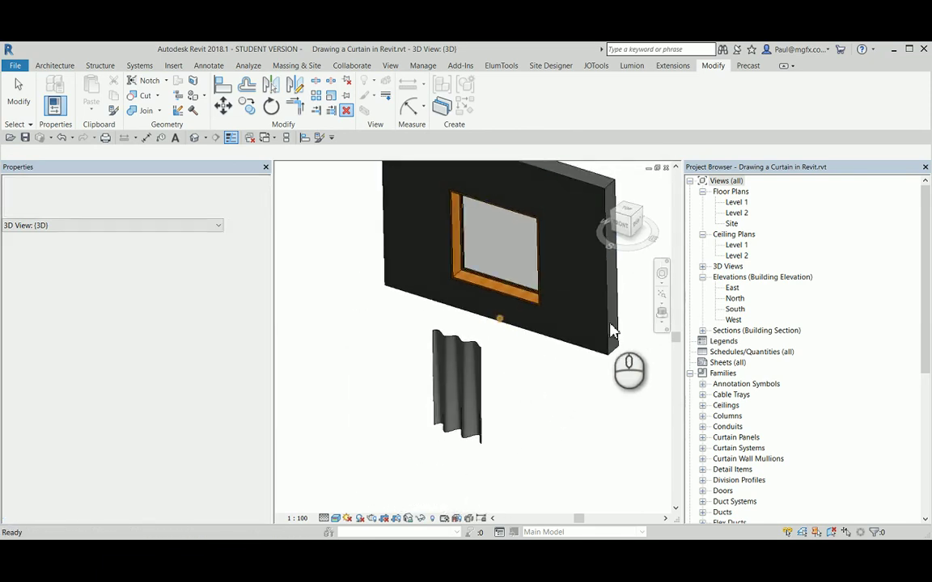
double_click(732, 289)
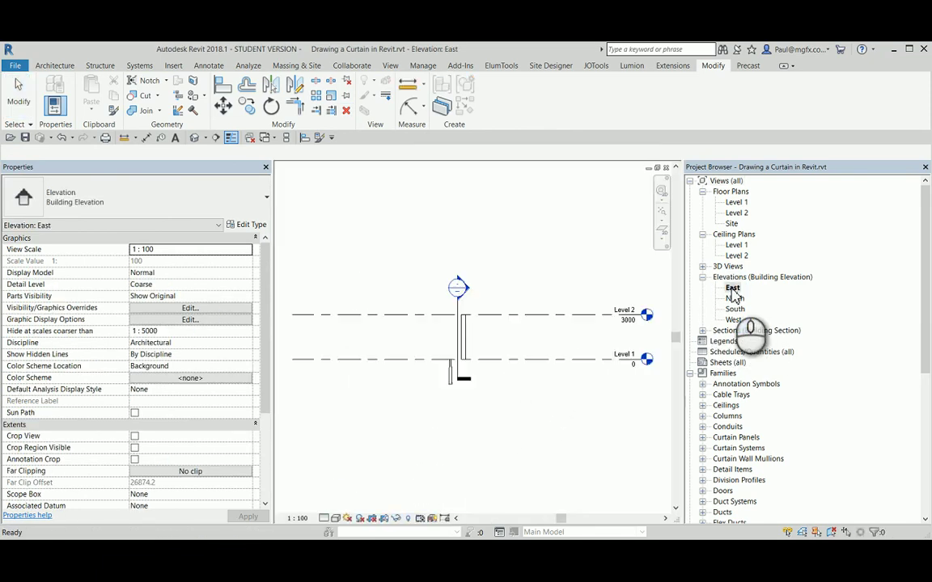
scroll(444, 372, up, 3)
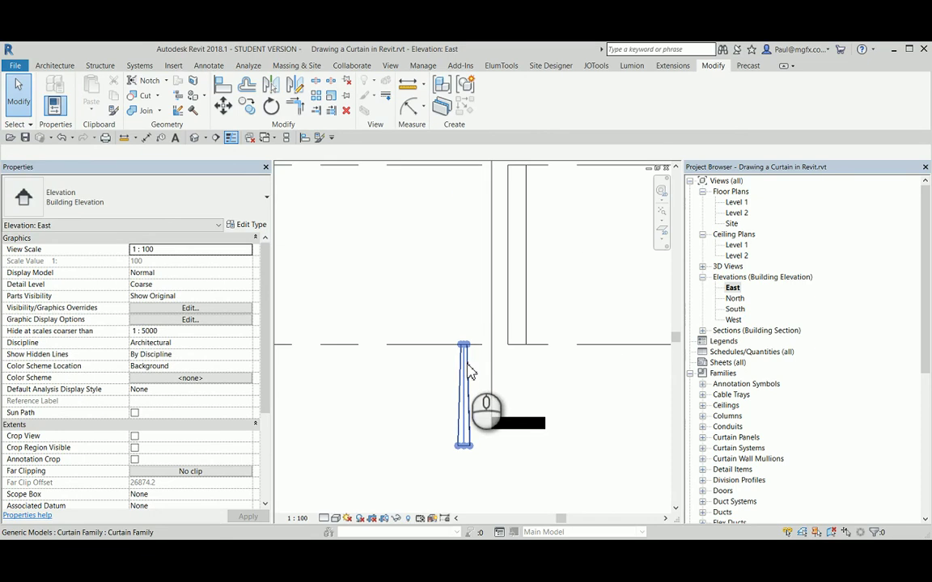
click(467, 370)
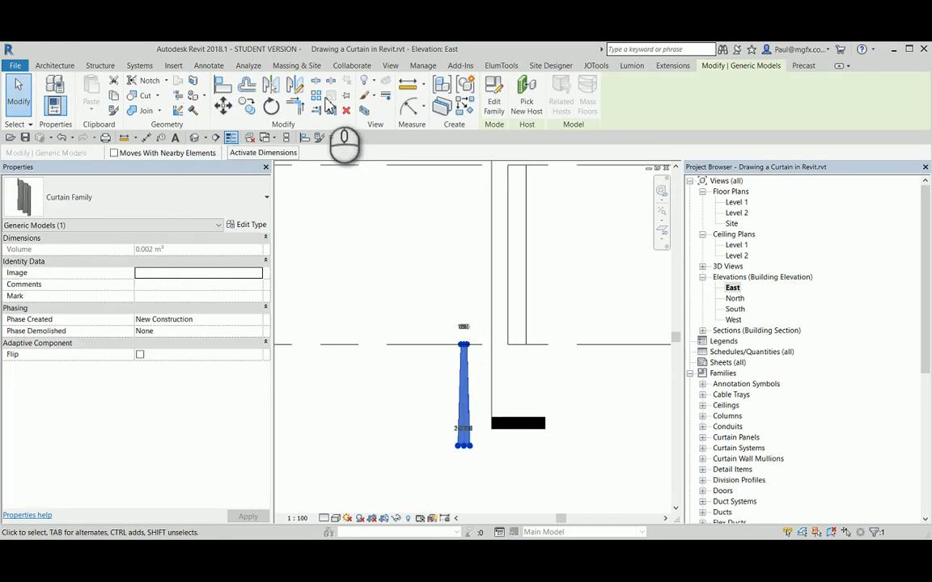
click(223, 106)
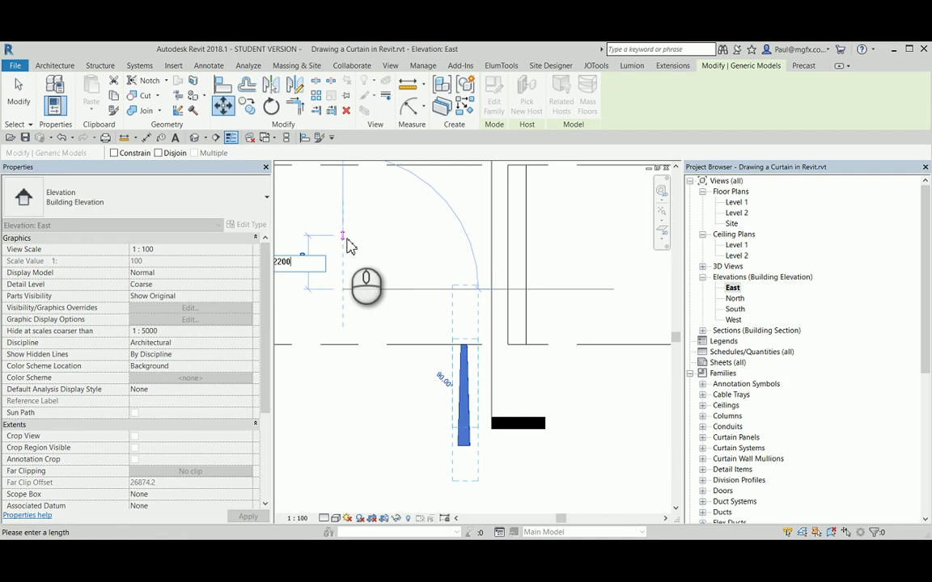
key(Return)
Move the curtain horizontally until its outer edge meets the near face of the Generic - 300mm wall.
middle_drag(478, 227, 441, 262)
scroll(441, 262, up, 5)
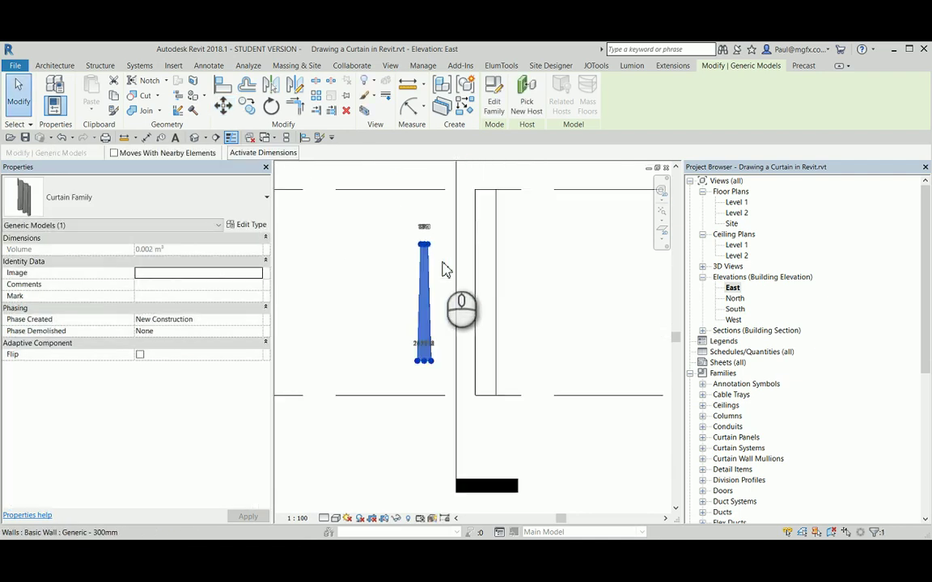
scroll(435, 230, up, 1)
scroll(441, 259, down, 2)
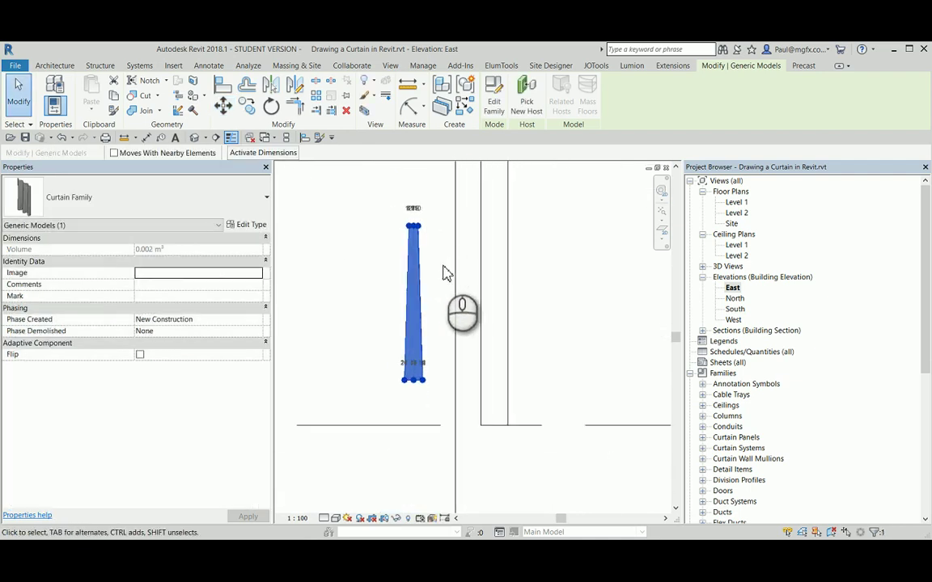
scroll(435, 256, up, 2)
click(224, 106)
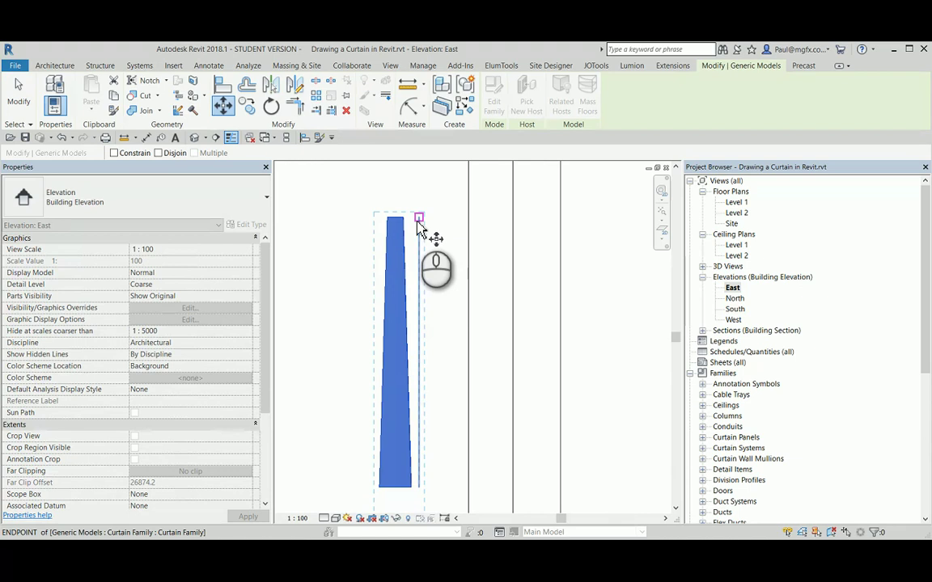
click(419, 219)
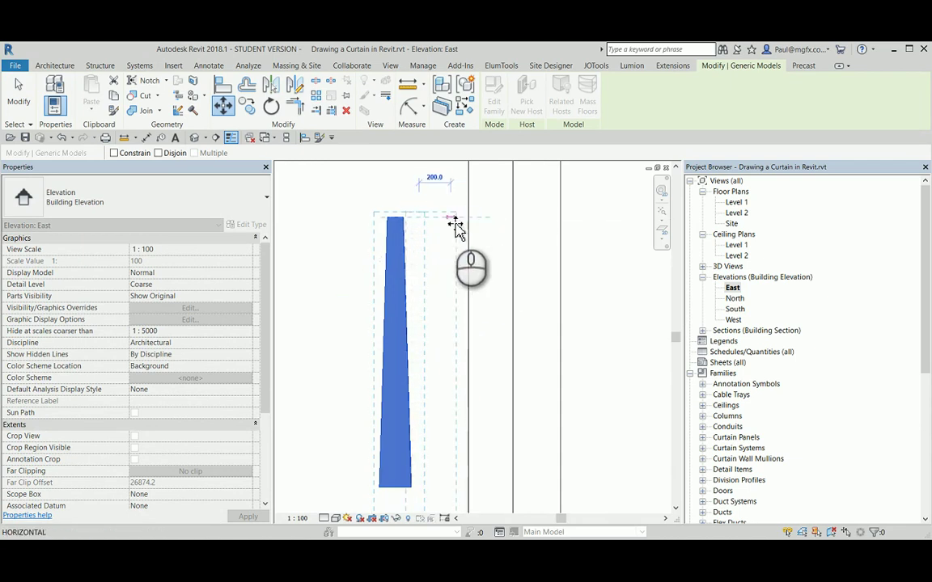
scroll(456, 224, down, 1)
scroll(462, 224, up, 2)
scroll(451, 224, down, 3)
scroll(485, 223, up, 3)
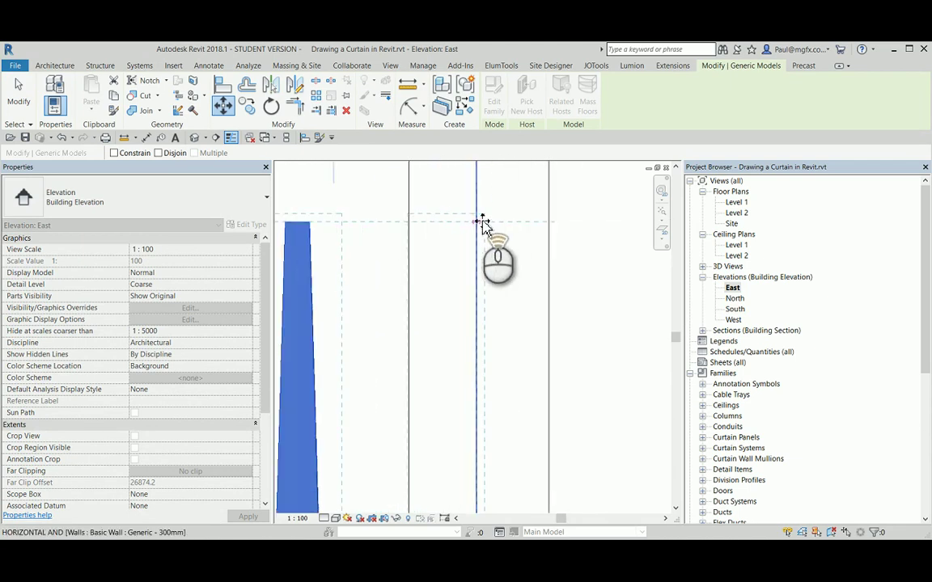
scroll(482, 225, up, 2)
click(473, 223)
scroll(469, 230, down, 3)
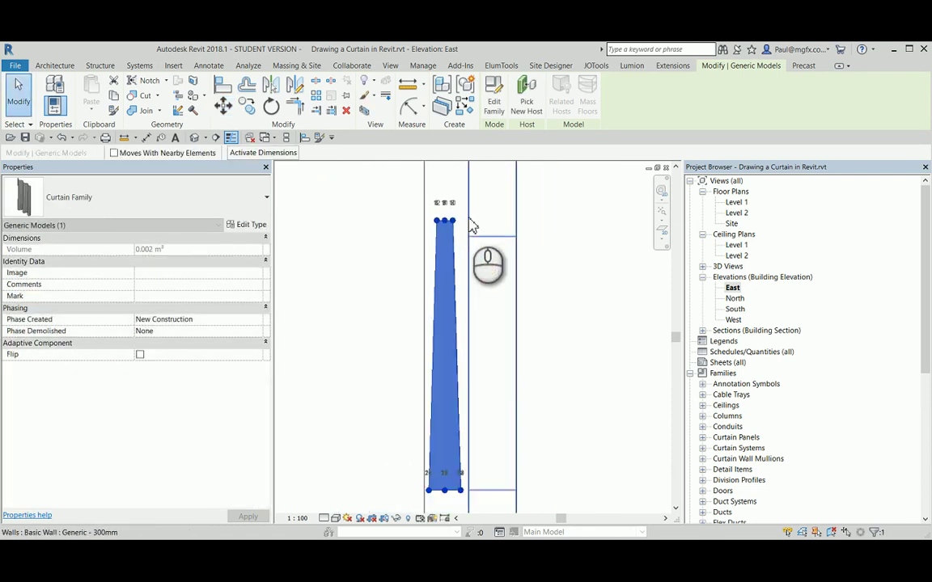
scroll(483, 255, up, 1)
scroll(472, 298, up, 2)
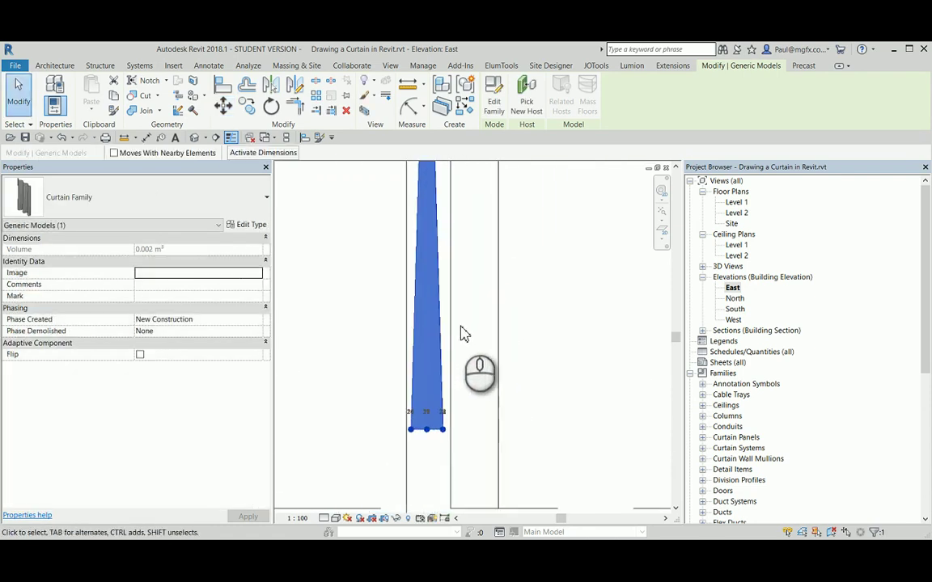
scroll(465, 300, down, 1)
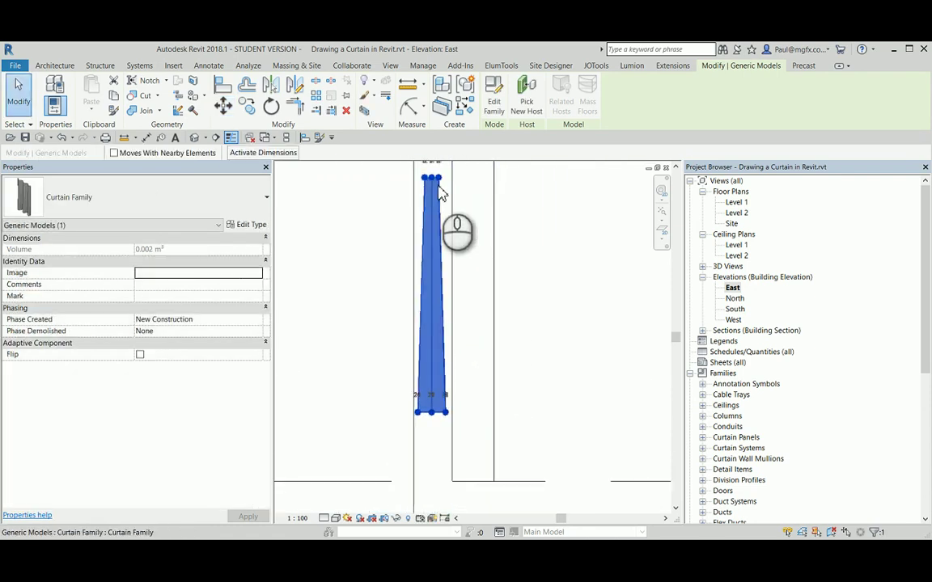
scroll(443, 189, up, 2)
middle_drag(454, 190, 458, 195)
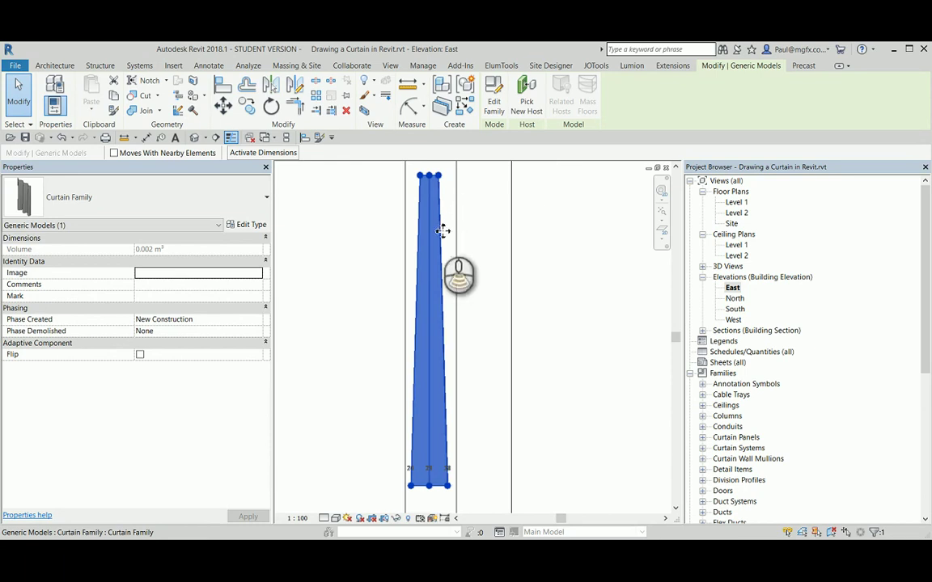
scroll(442, 231, down, 2)
click(463, 227)
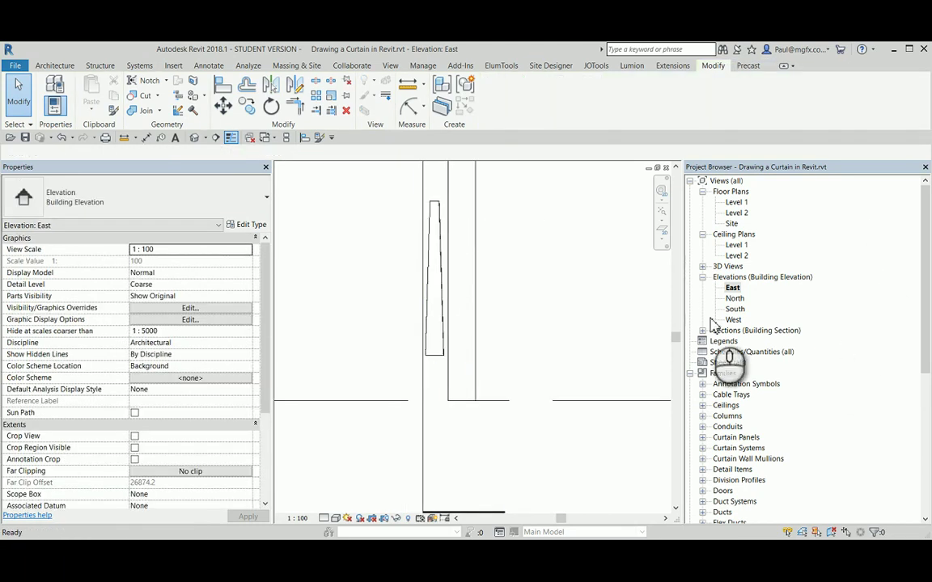
In the South elevation, draw a vertical and an about 480 mm horizontal detail line outward from the window frame's upper-left corner.
double_click(735, 309)
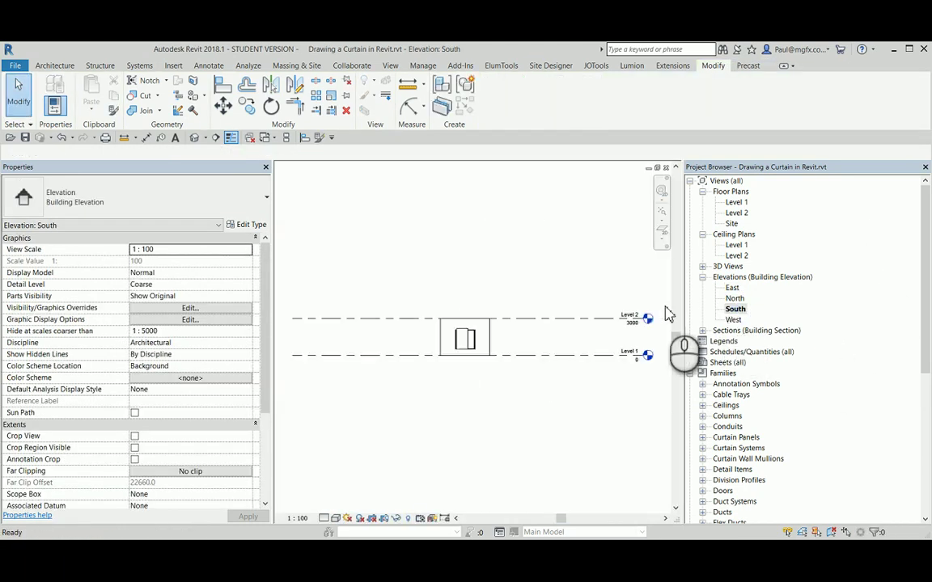
scroll(453, 340, up, 5)
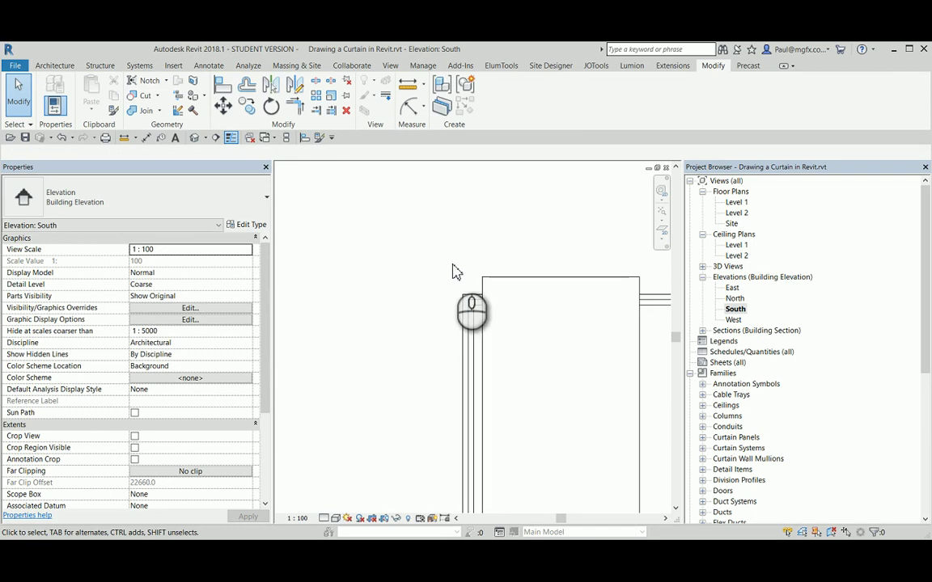
scroll(465, 290, up, 3)
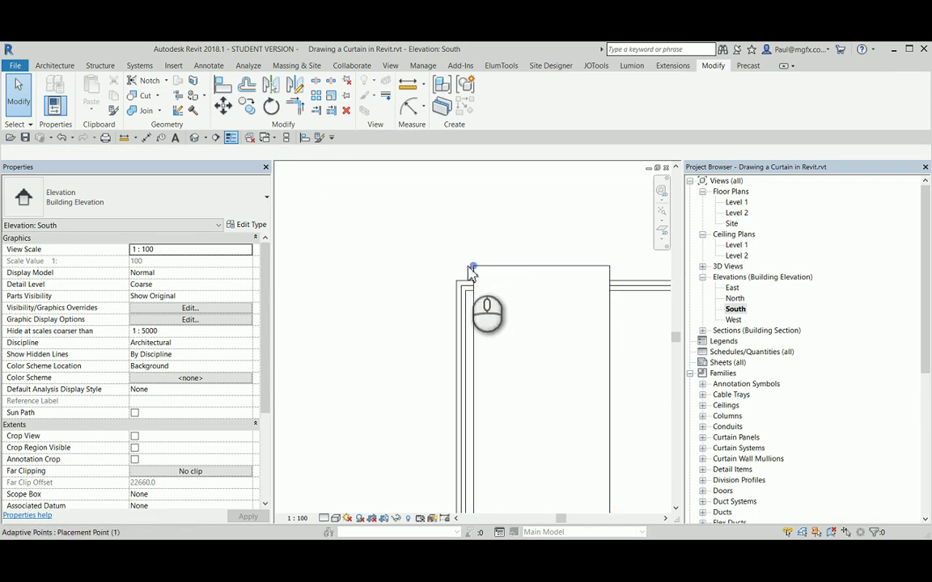
scroll(429, 275, up, 3)
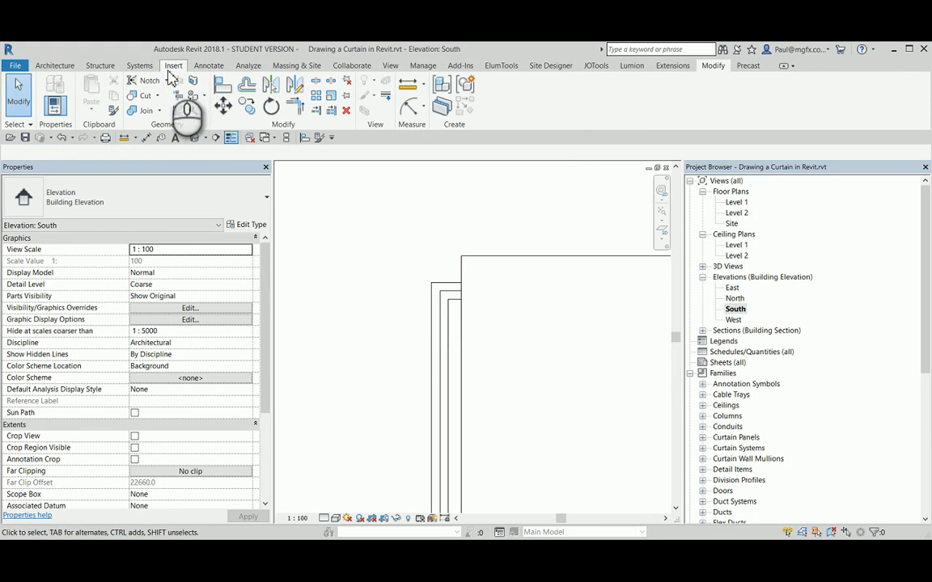
click(212, 68)
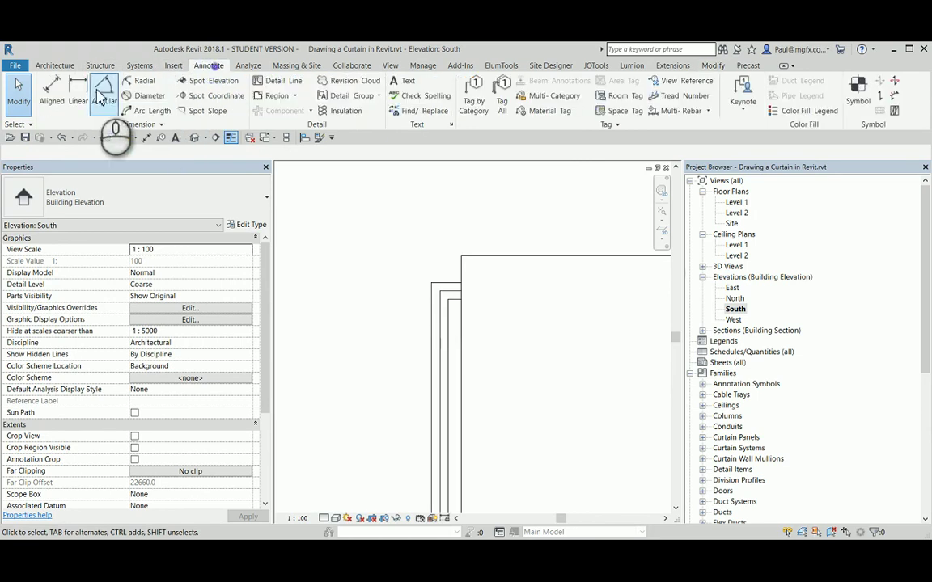
click(283, 80)
click(431, 283)
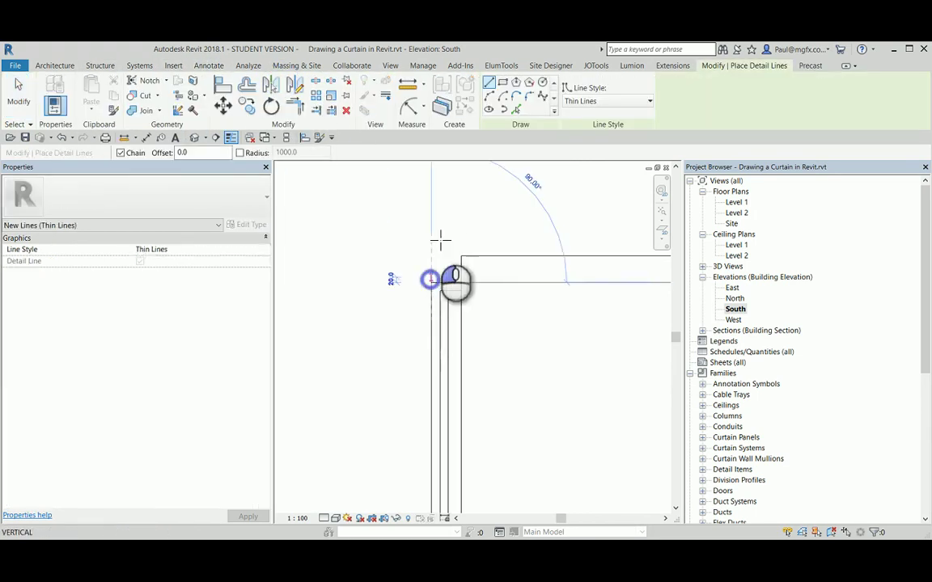
click(432, 173)
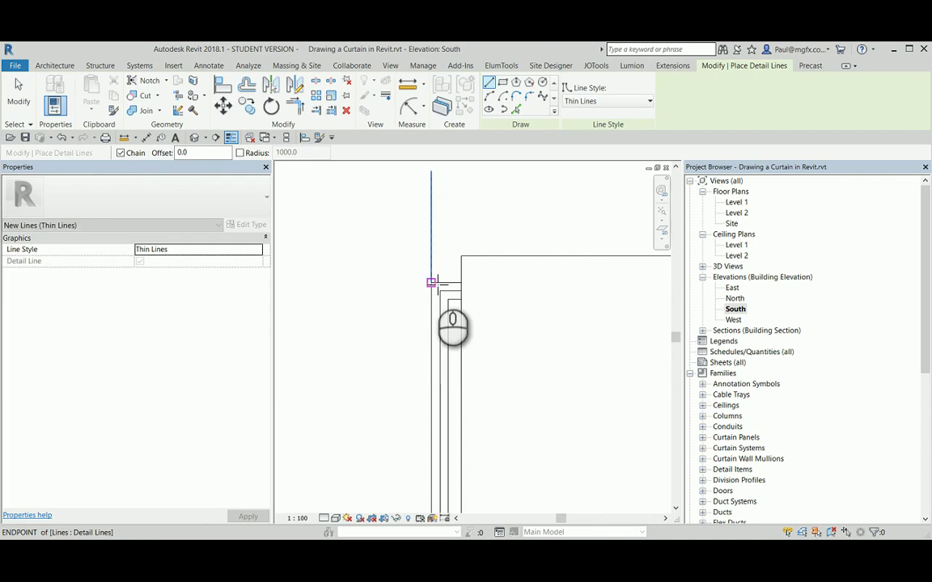
click(432, 282)
click(303, 282)
key(Escape)
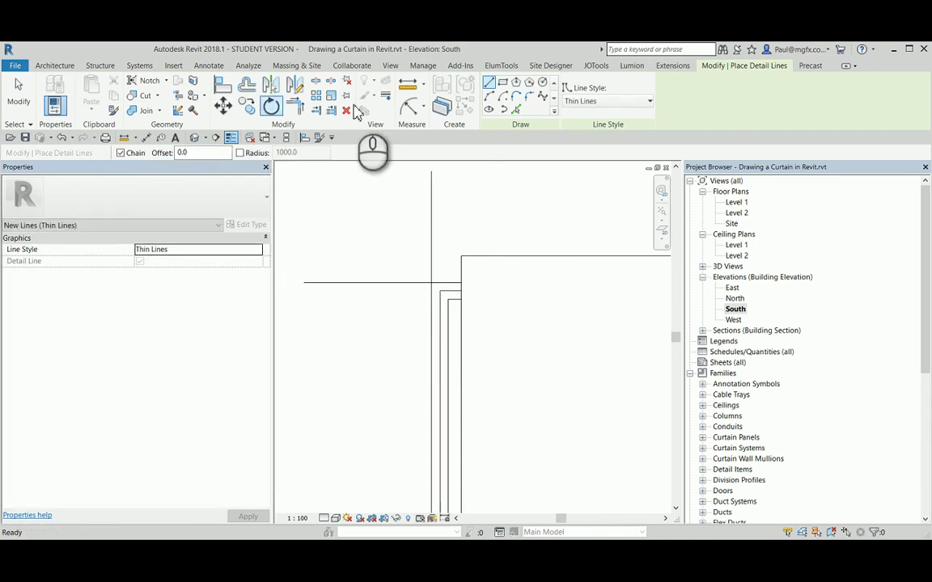
key(Escape)
Offset copies of both detail lines by 100 mm, one upward and one outward from the window frame.
click(404, 282)
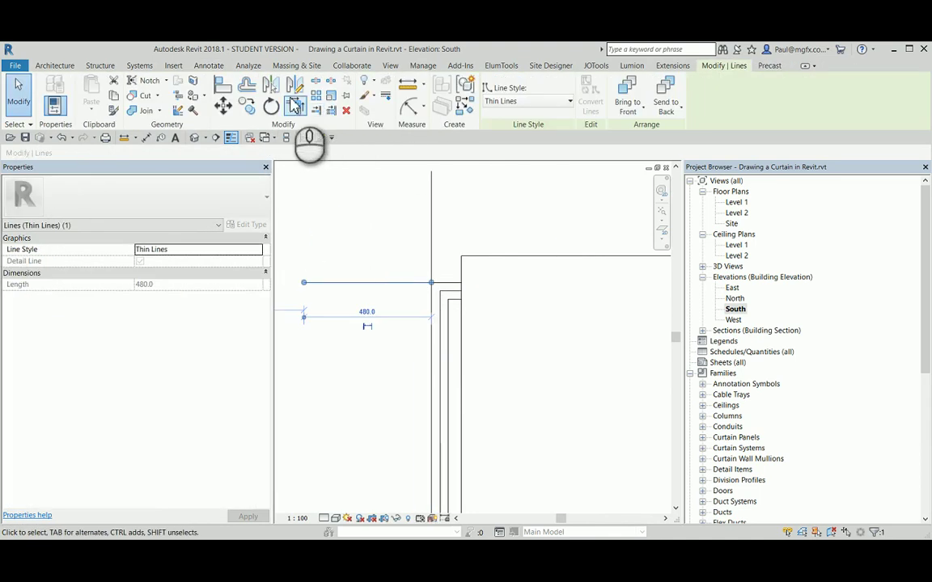
click(248, 85)
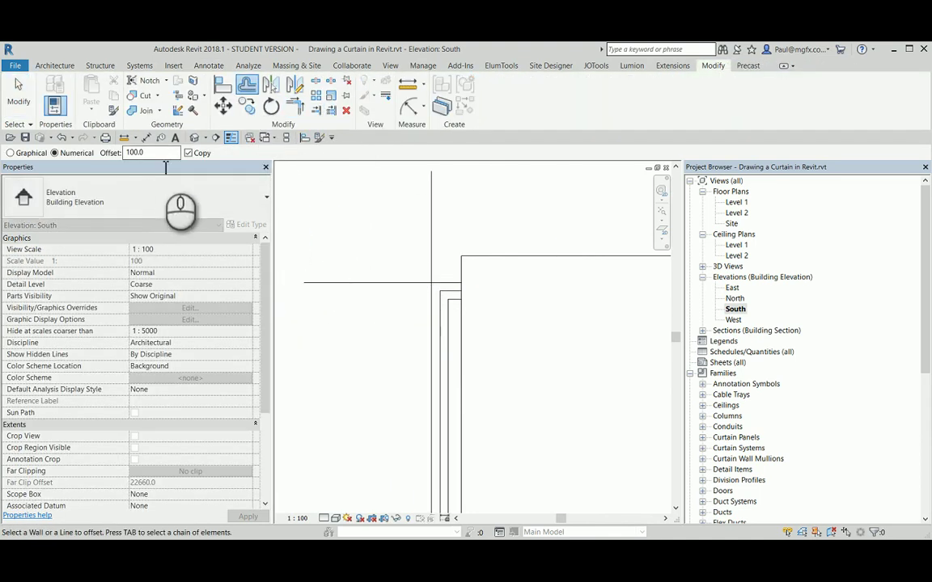
click(371, 283)
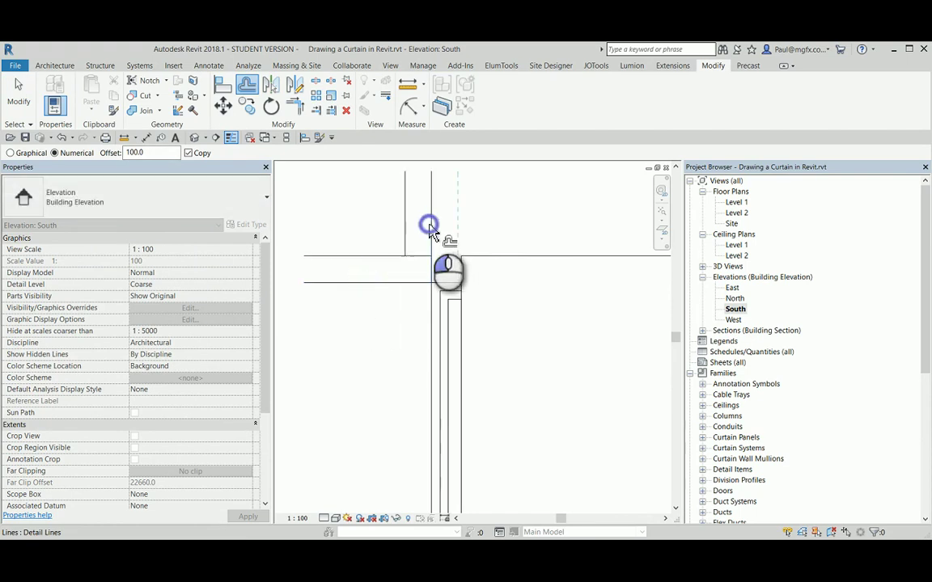
scroll(395, 254, down, 1)
scroll(433, 257, up, 1)
key(Escape)
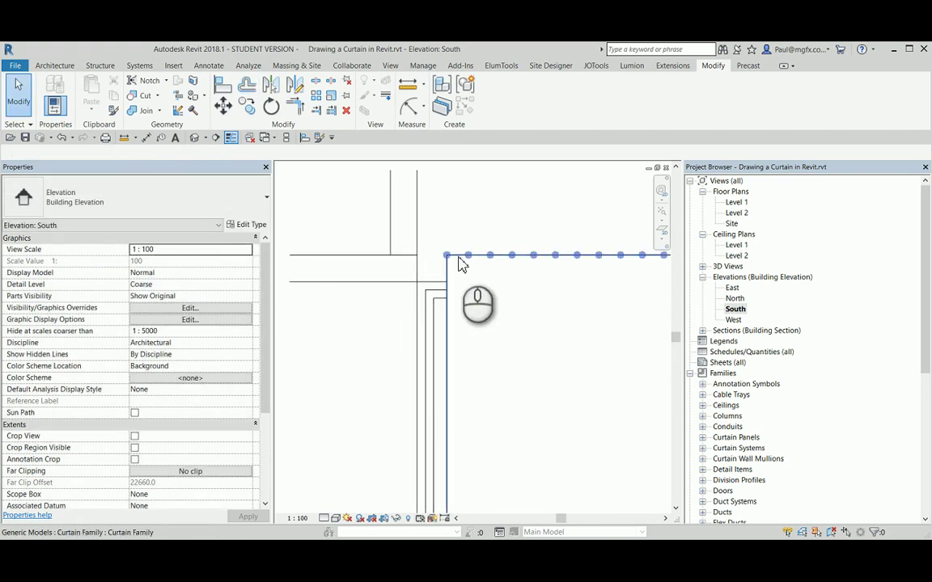
Move the curtain by its upper-left corner to the point where the two offset detail lines meet.
click(459, 265)
click(231, 110)
click(447, 255)
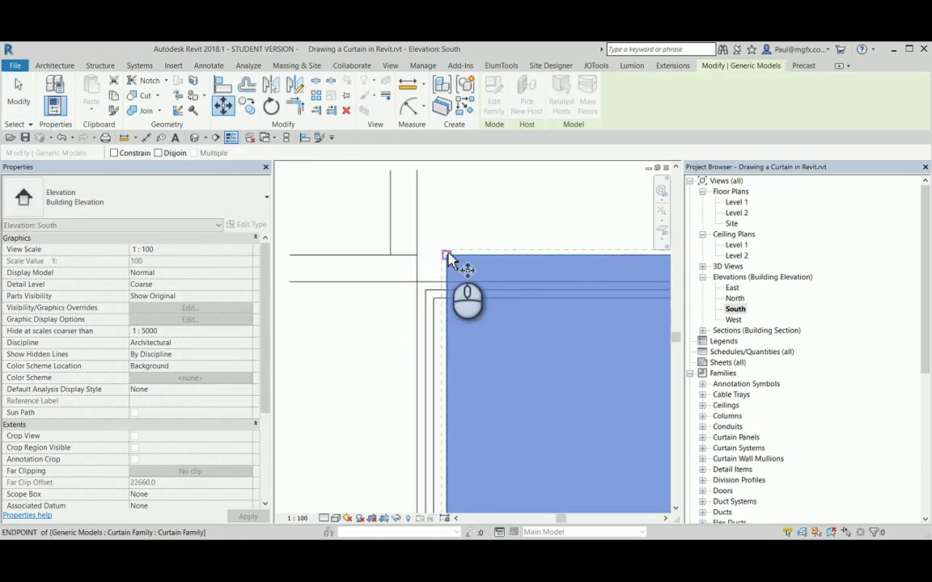
click(391, 256)
scroll(445, 241, down, 1)
click(453, 218)
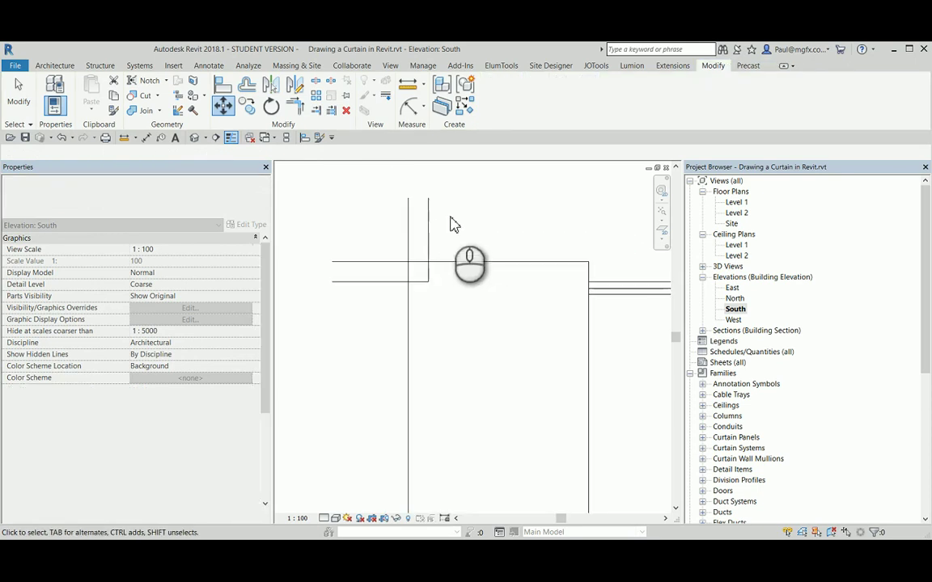
Delete the vertical and horizontal detail lines around the curtain's upper-left corner.
drag(456, 227, 396, 215)
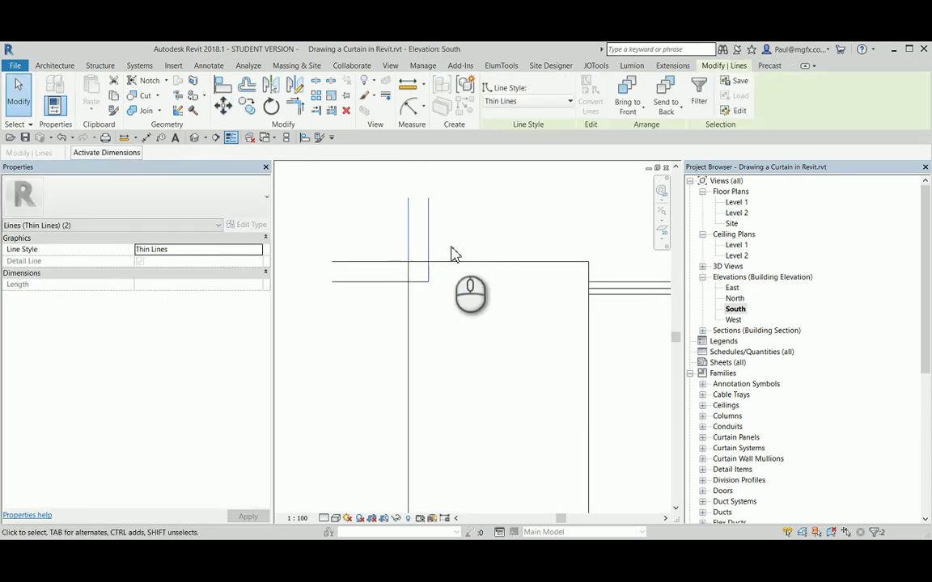
key(Delete)
drag(386, 308, 360, 253)
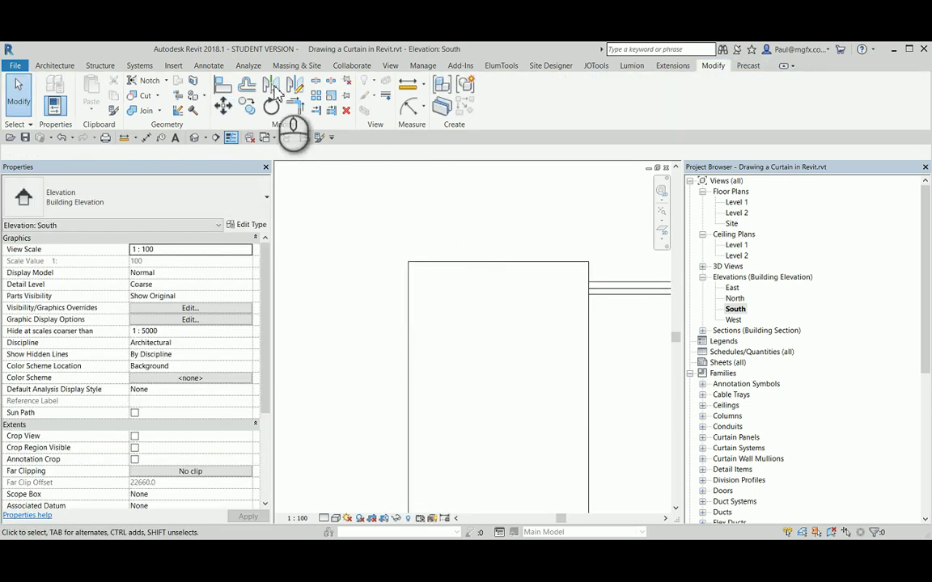
Inspect the curtain's position against the window in the default 3D view, and open the Level 2 floor plan.
click(207, 138)
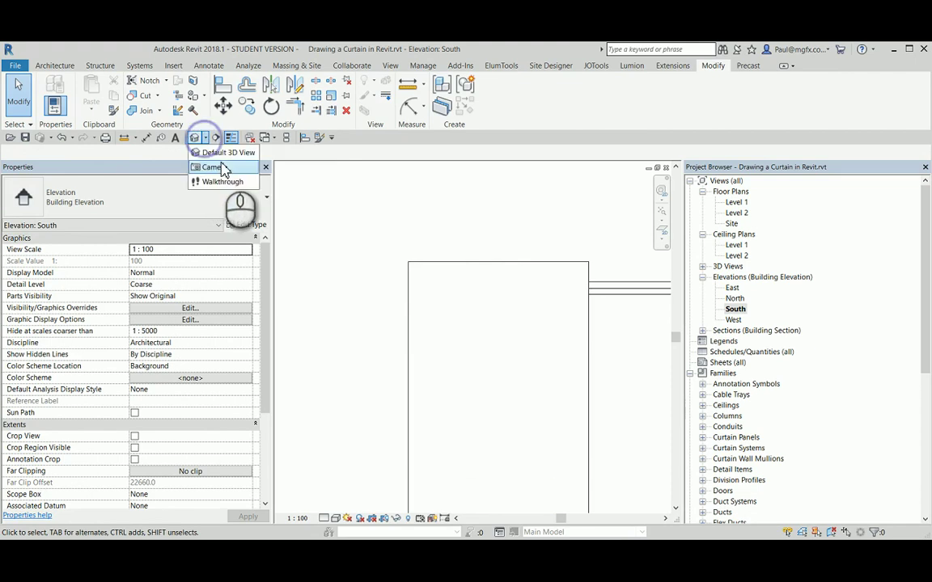
click(230, 154)
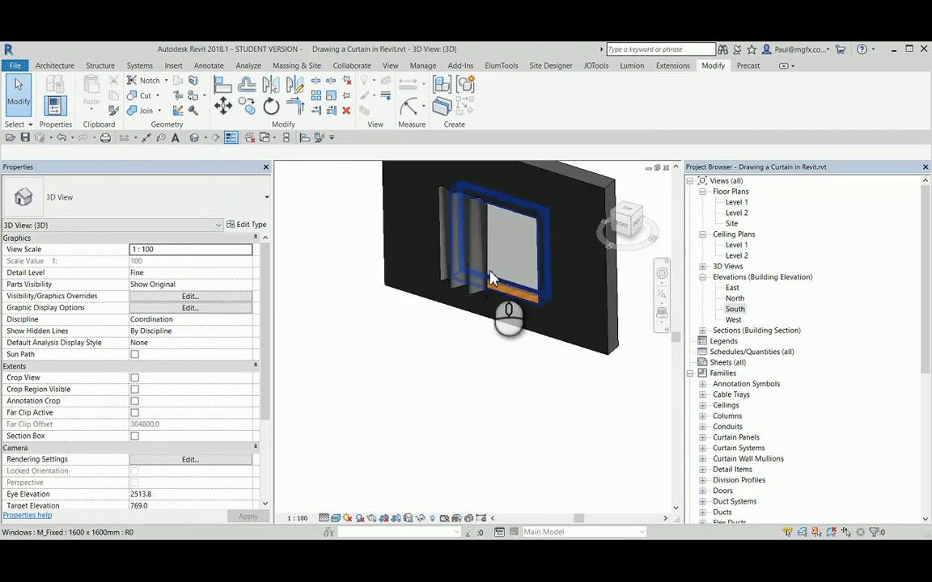
scroll(488, 275, down, 1)
scroll(482, 279, up, 3)
shift+middle_drag(473, 308, 490, 341)
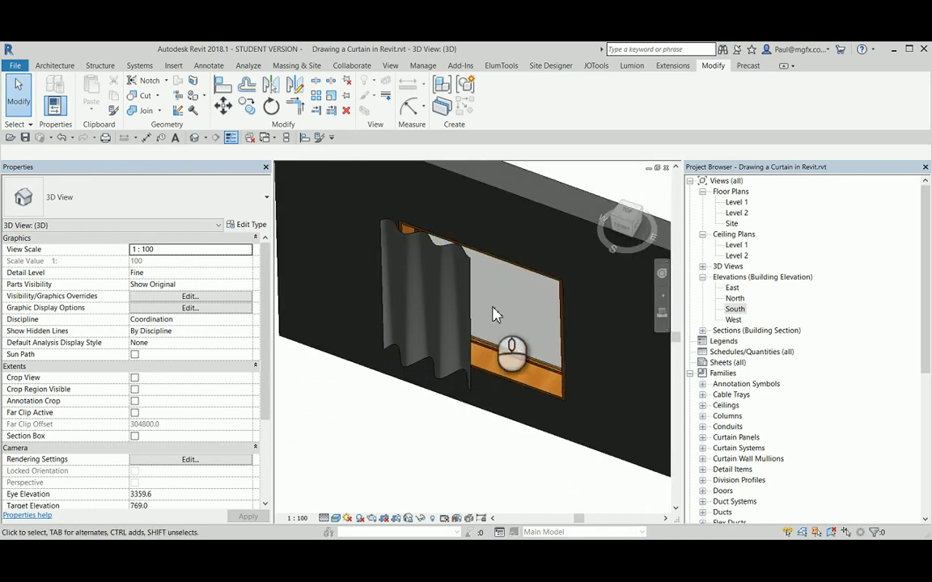
scroll(491, 304, up, 1)
double_click(737, 214)
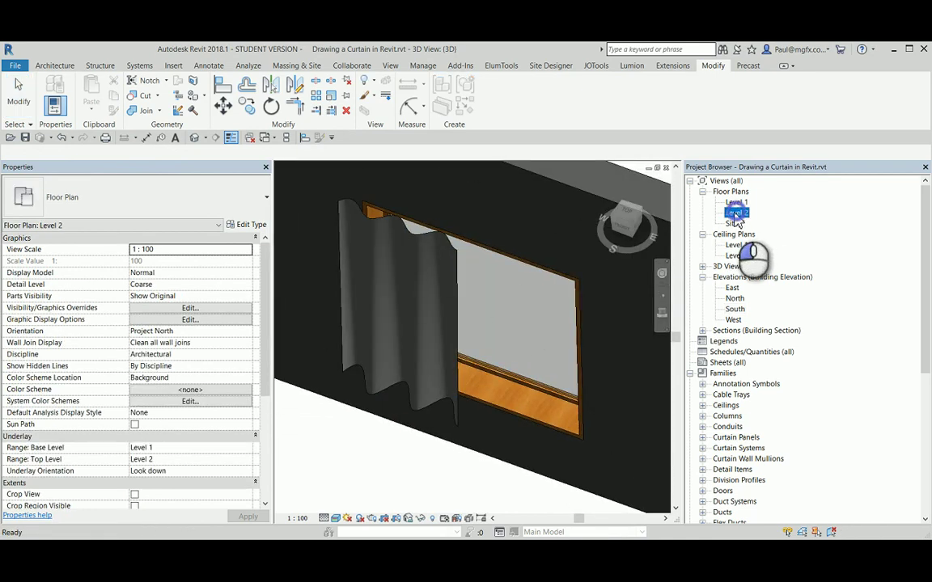
Mirror a copy of the curtain about a vertical axis through its inner end in the Level 2 floor plan.
scroll(465, 307, up, 3)
scroll(471, 317, up, 5)
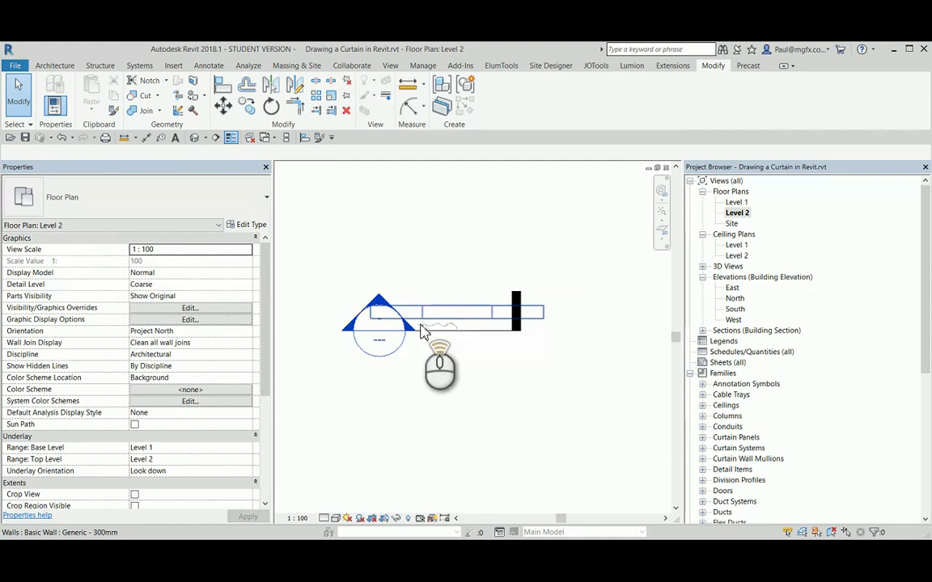
scroll(481, 343, up, 3)
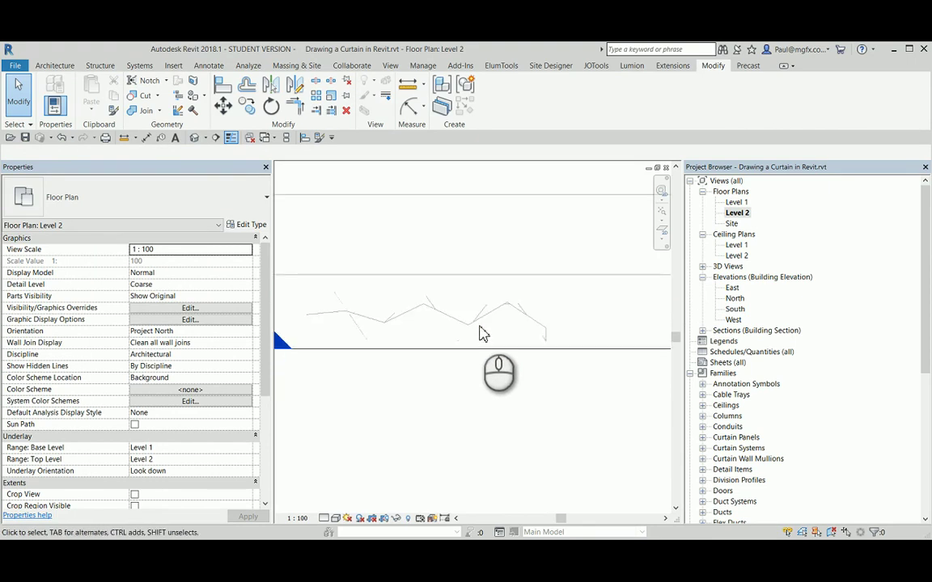
click(401, 306)
scroll(544, 297, down, 3)
middle_drag(544, 298, 458, 312)
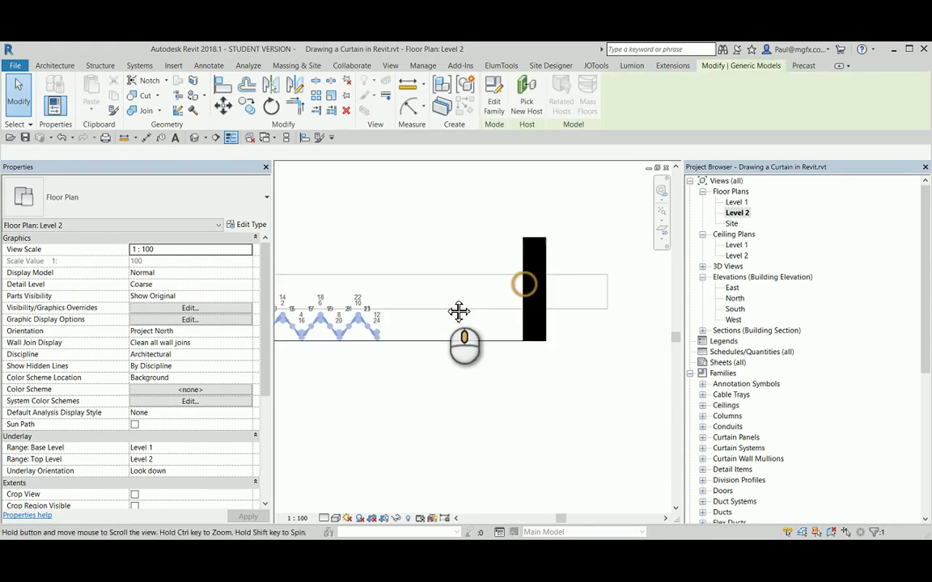
scroll(346, 301, up, 1)
click(272, 84)
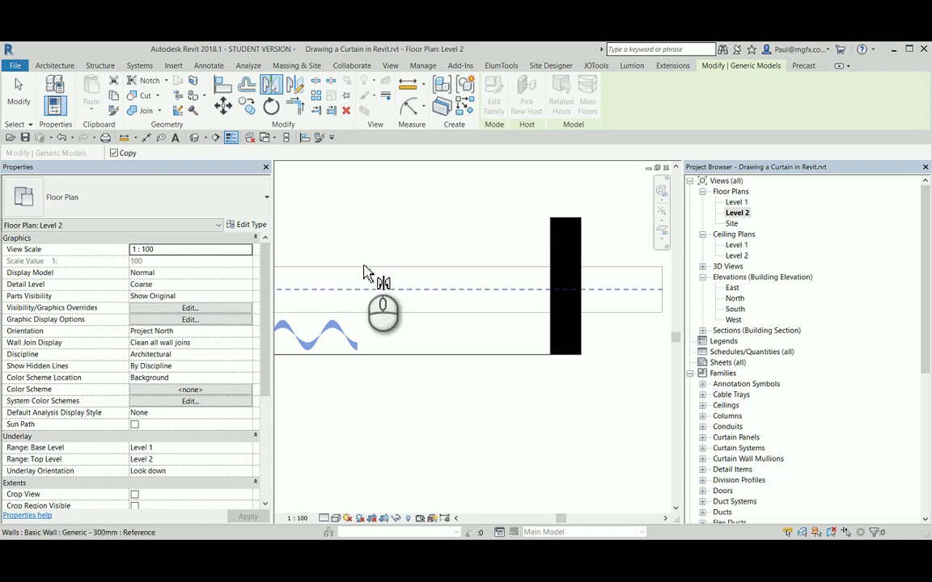
click(357, 266)
middle_drag(359, 357, 370, 331)
key(Escape)
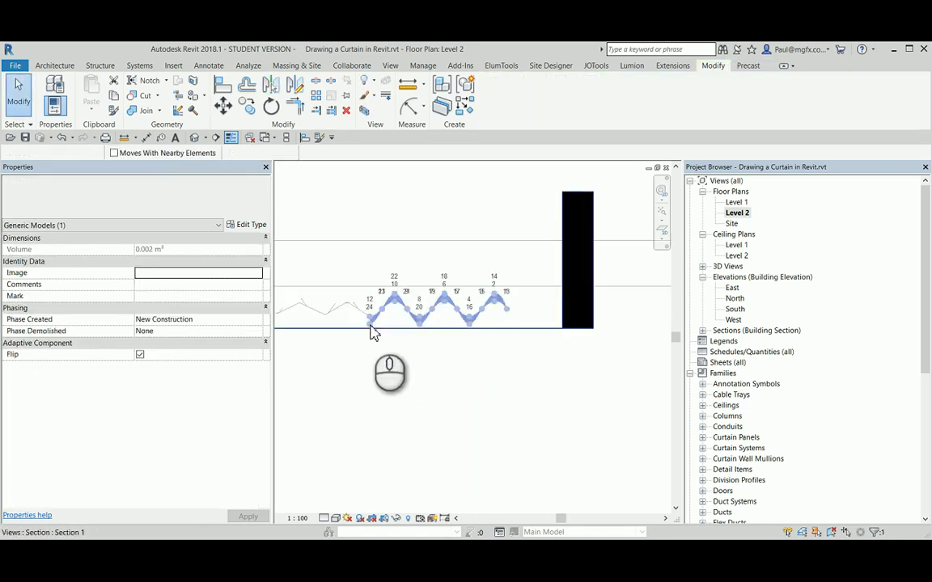
Open the default 3D view, set its visual style to Consistent Colors and inspect the pair of curtains.
click(195, 137)
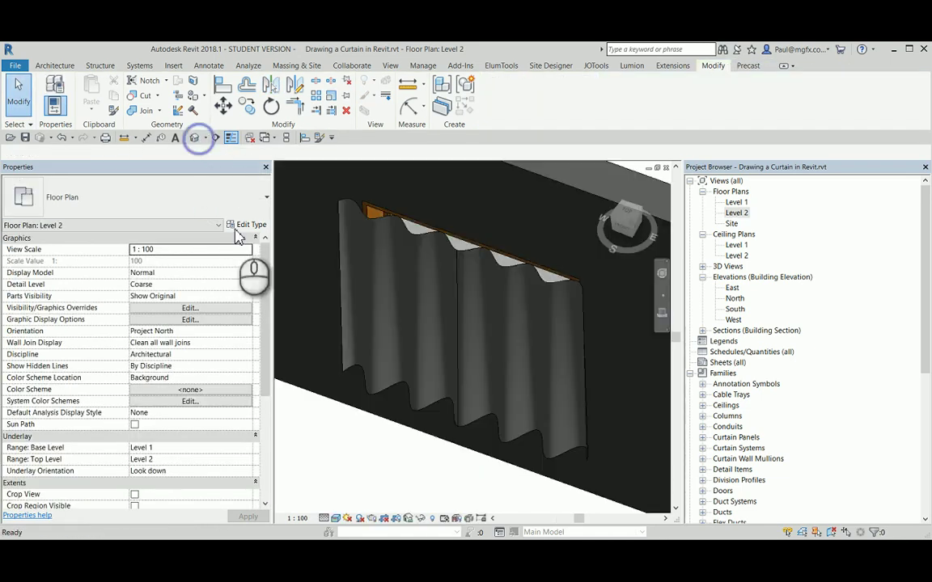
scroll(374, 253, down, 5)
click(334, 519)
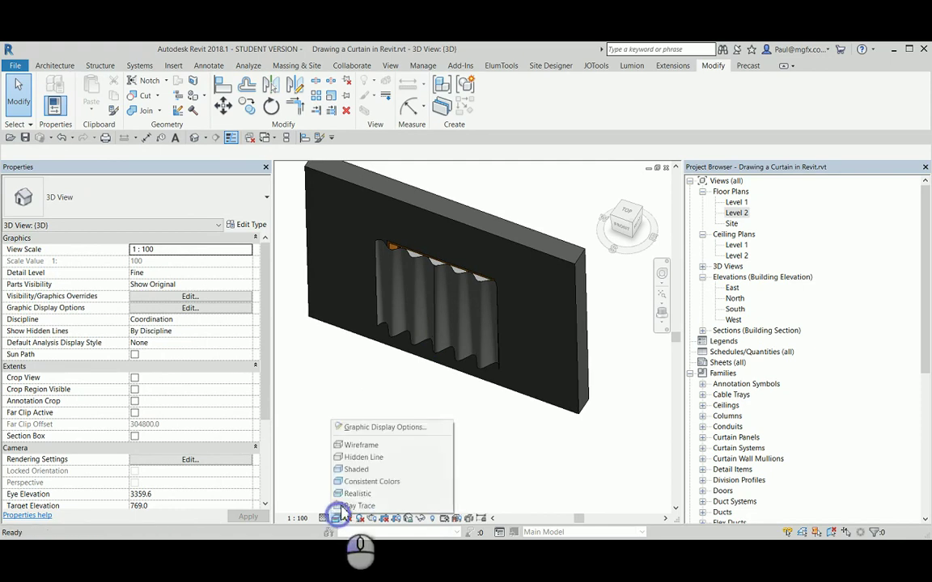
click(368, 481)
scroll(431, 320, up, 3)
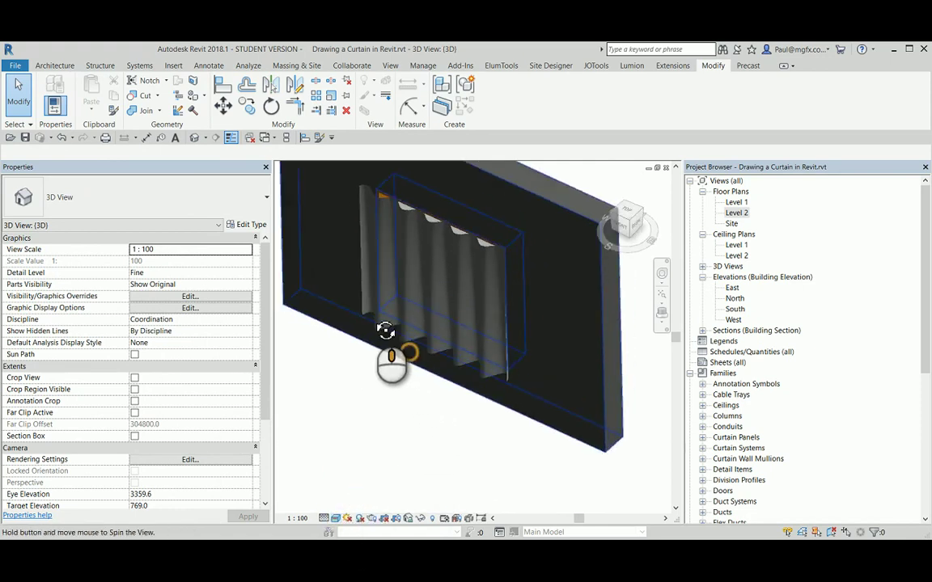
shift+middle_drag(386, 331, 414, 277)
scroll(449, 347, down, 3)
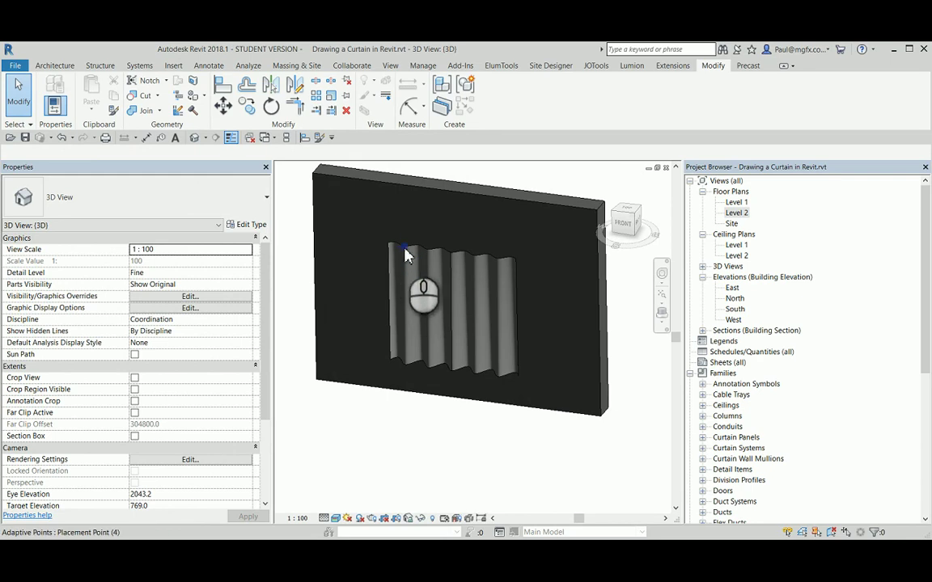
scroll(412, 256, up, 5)
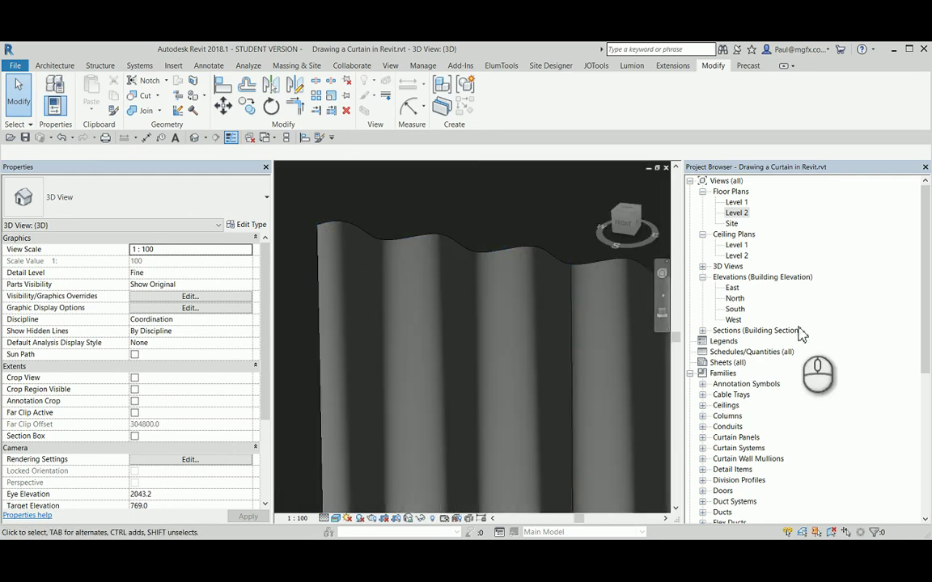
Open the material choice for the curtain type's Curtain Material parameter and search the materials for "fabric".
click(410, 327)
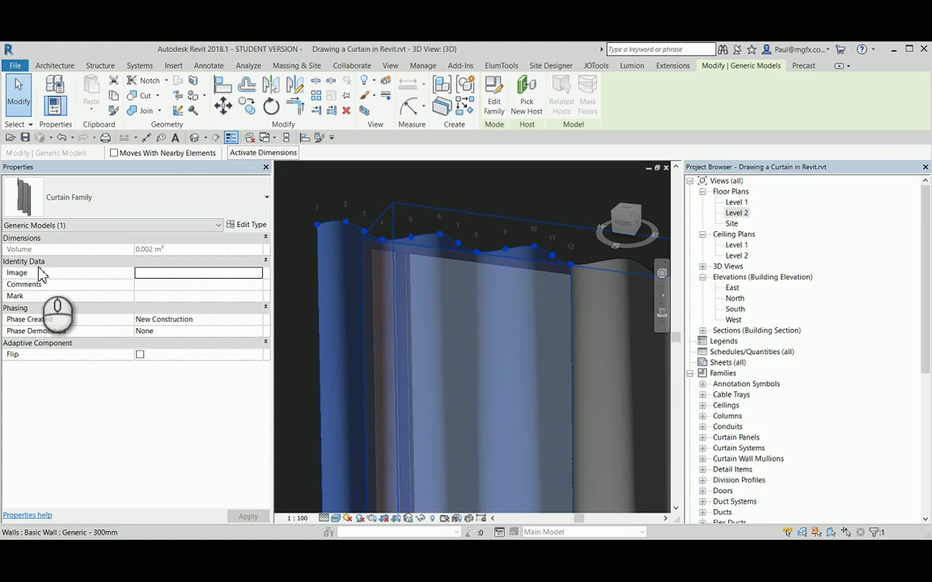
click(247, 224)
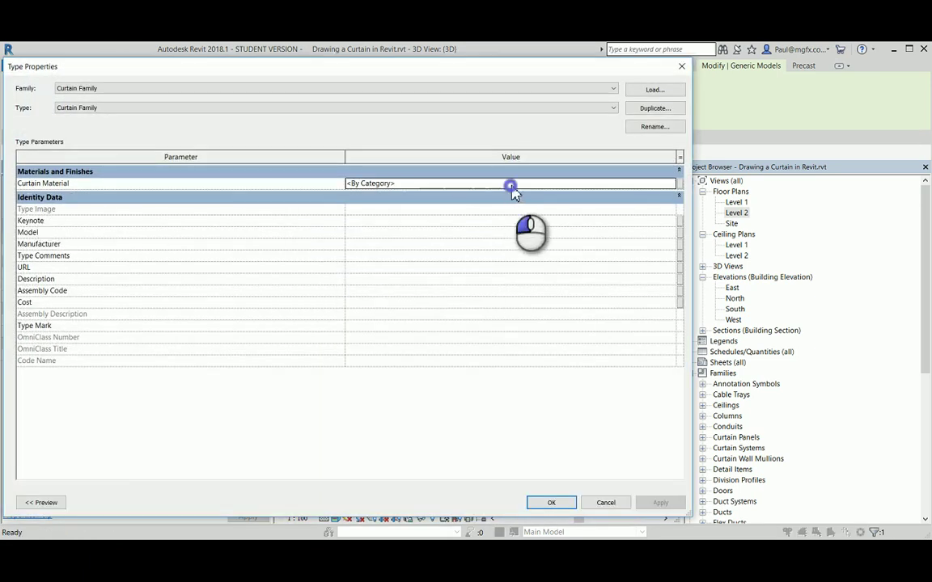
click(511, 186)
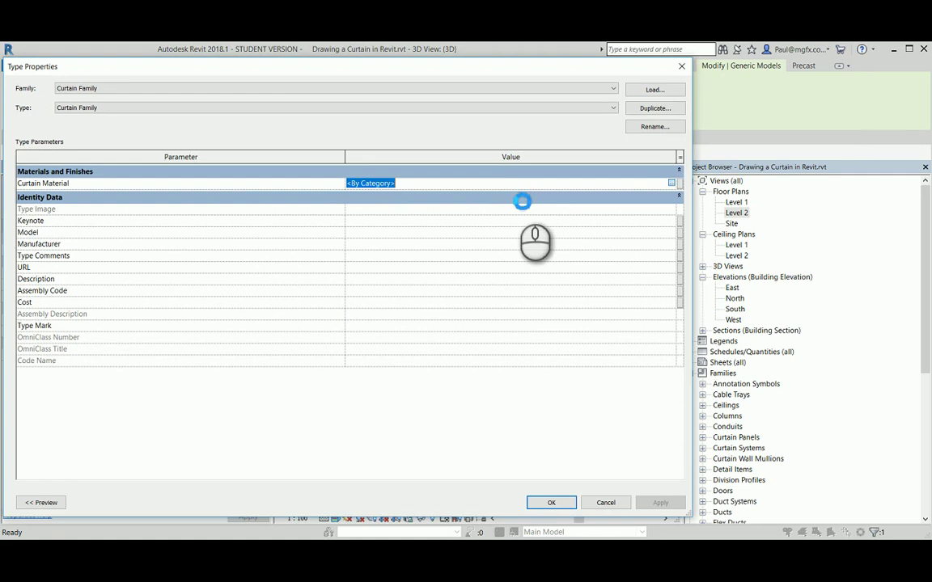
click(496, 184)
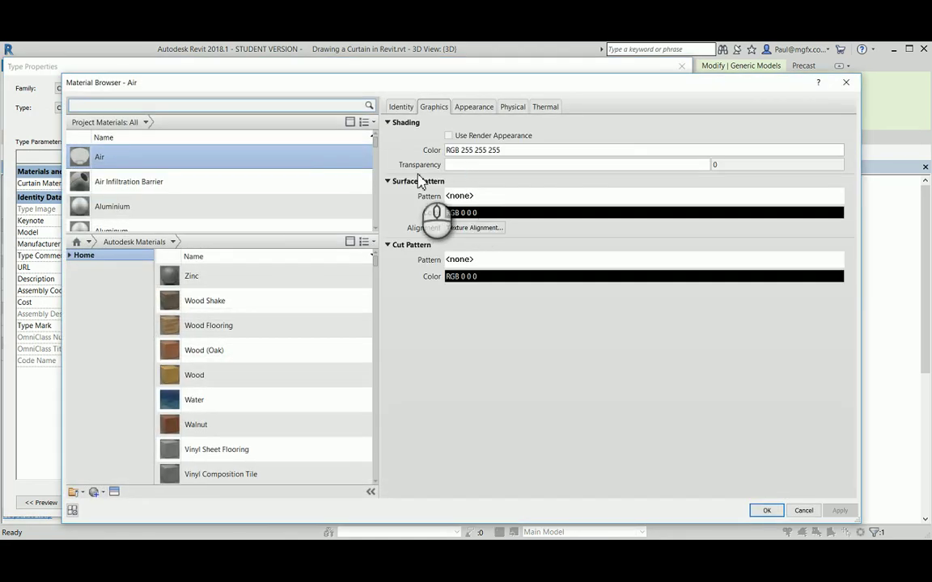
scroll(307, 194, down, 1)
scroll(156, 203, up, 1)
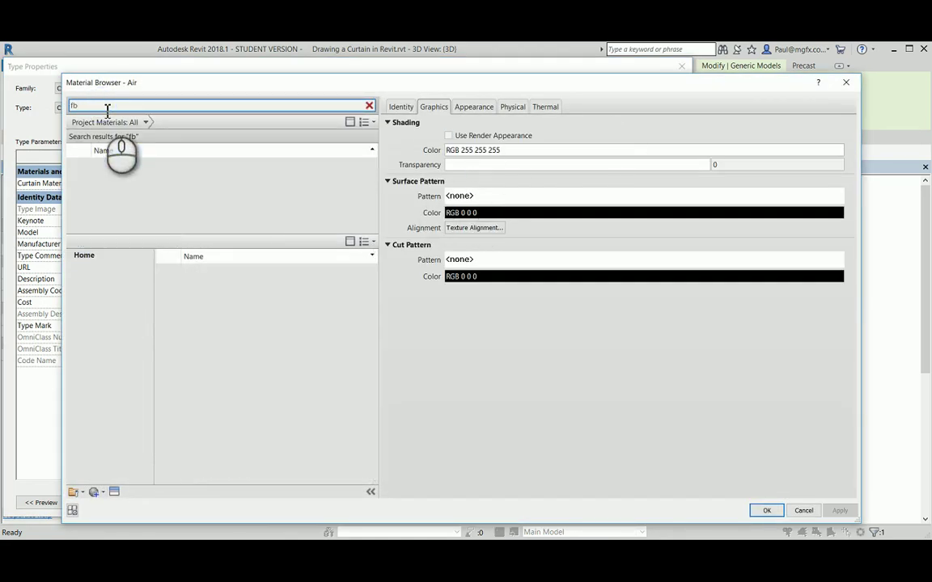
click(106, 106)
text(fabric)
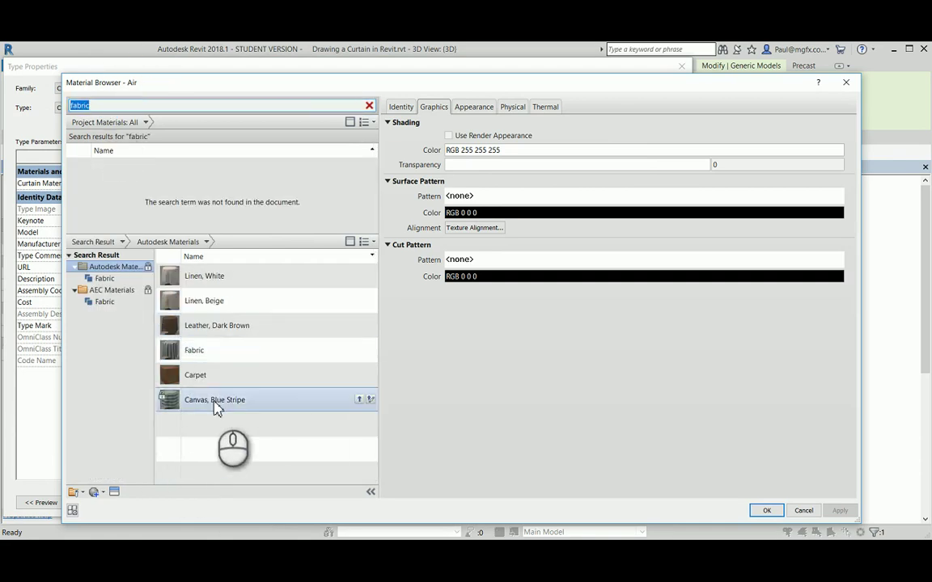
Add Canvas, Blue Stripe to the project materials and assign it as the Curtain Material.
click(359, 400)
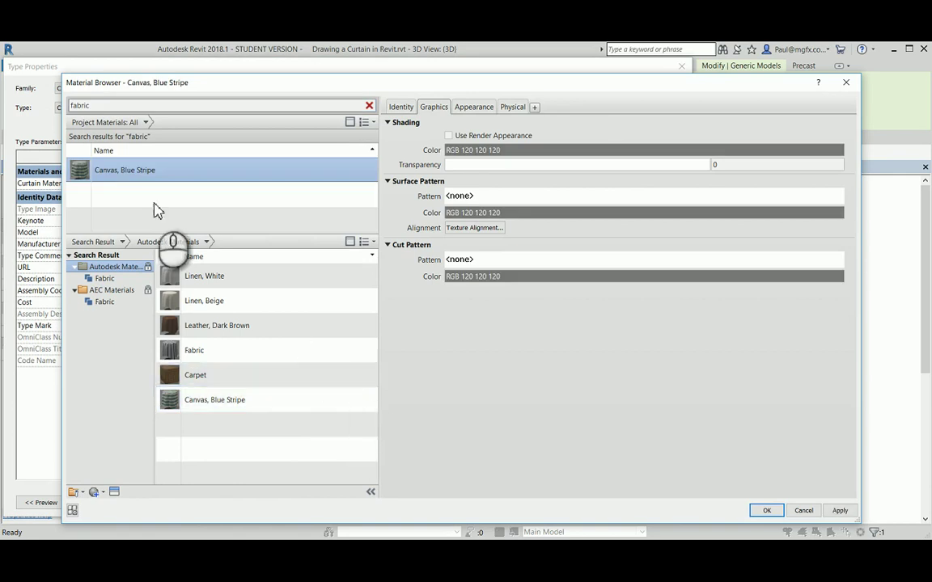
double_click(117, 178)
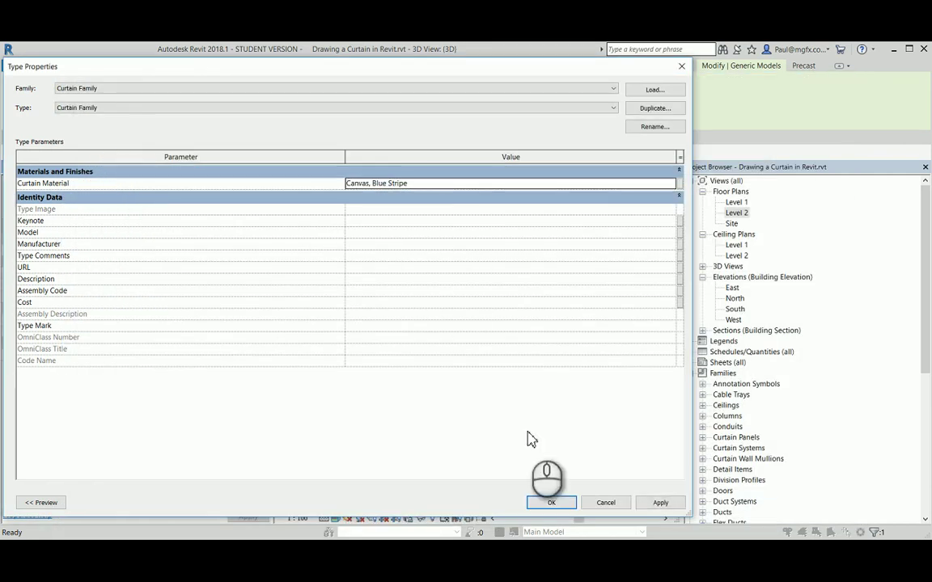
click(557, 505)
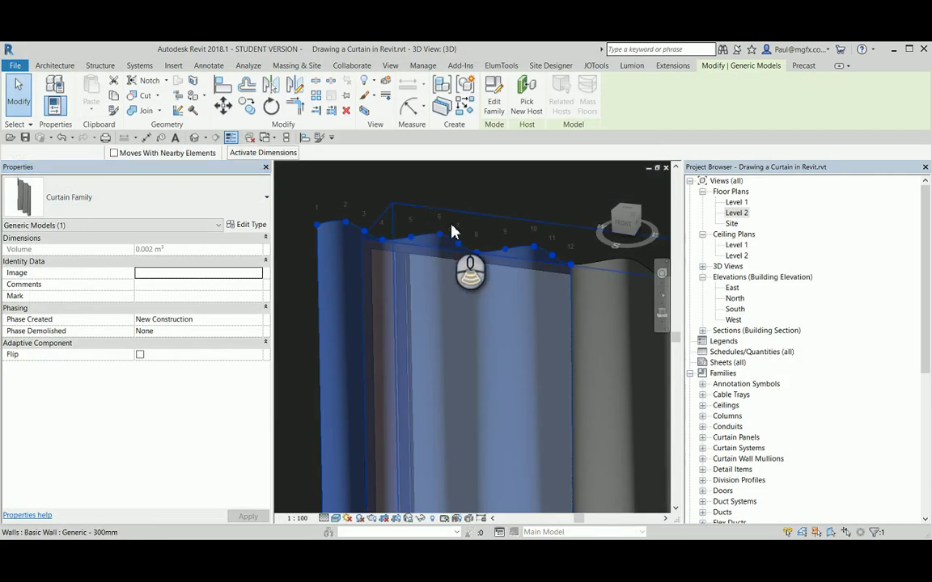
Set the 3D view's visual style to Realistic and inspect the material on both curtains.
scroll(454, 230, down, 2)
key(Escape)
shift+middle_drag(478, 237, 474, 321)
scroll(449, 353, up, 3)
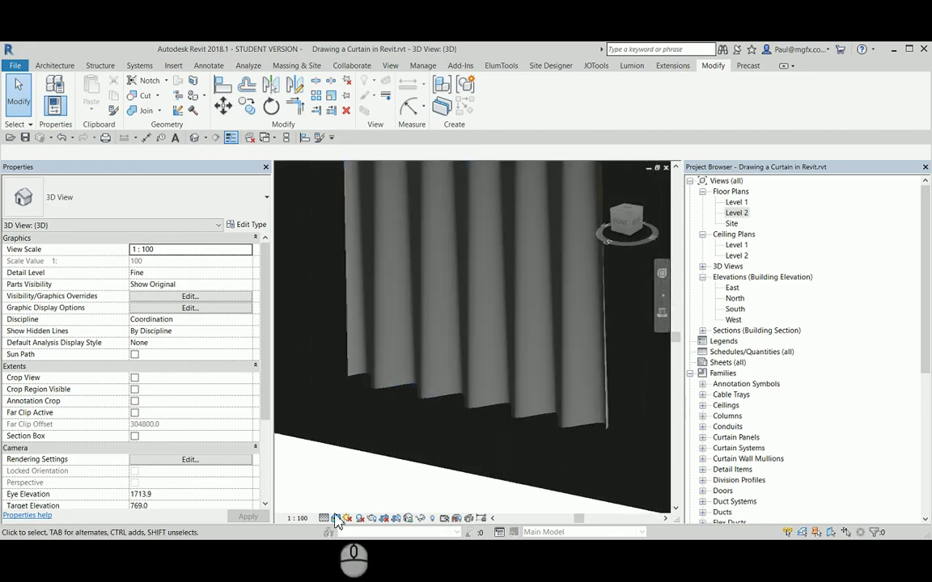
click(336, 517)
click(358, 494)
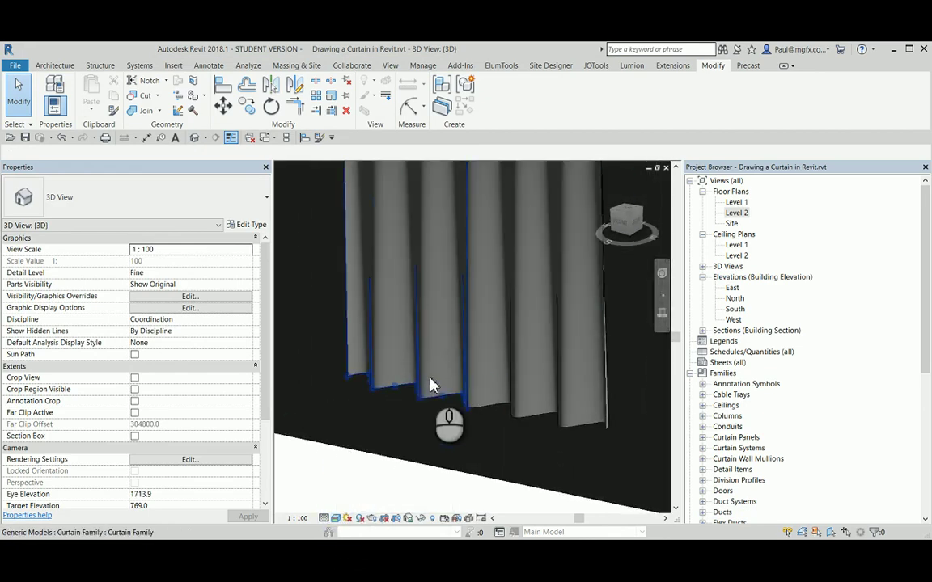
scroll(525, 402, down, 2)
shift+middle_drag(527, 402, 422, 308)
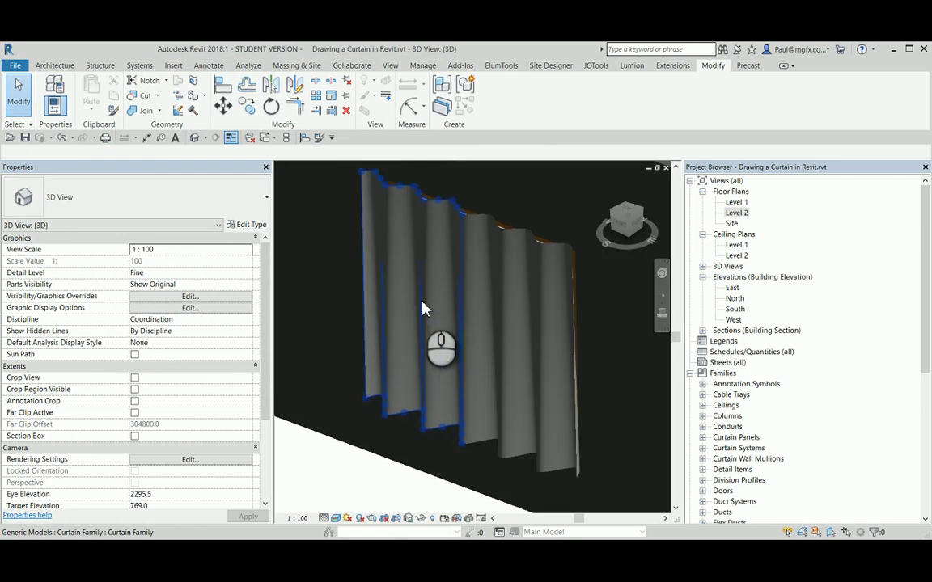
Open the appearance settings of the Canvas, Blue Stripe material from the curtain's type properties.
click(425, 314)
shift+middle_drag(422, 353, 249, 235)
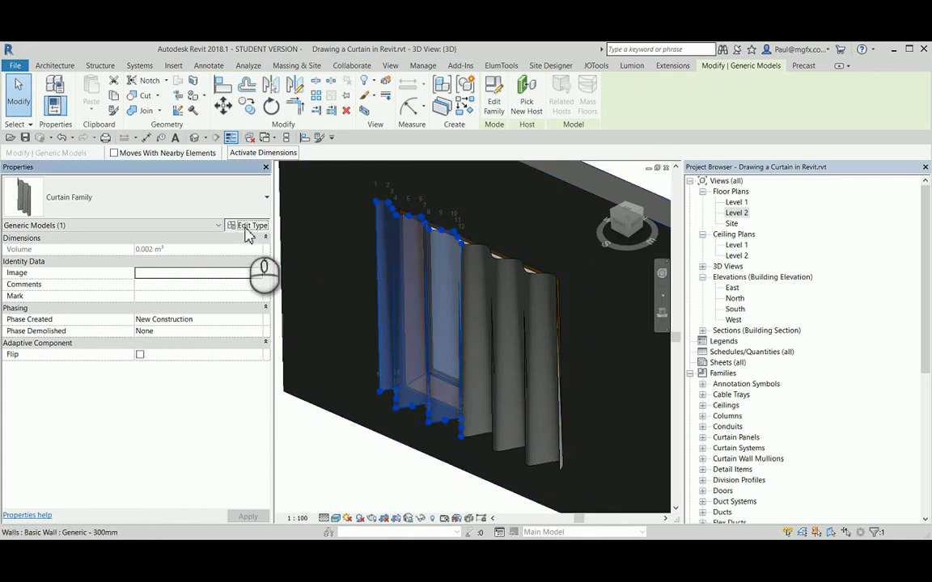
click(249, 227)
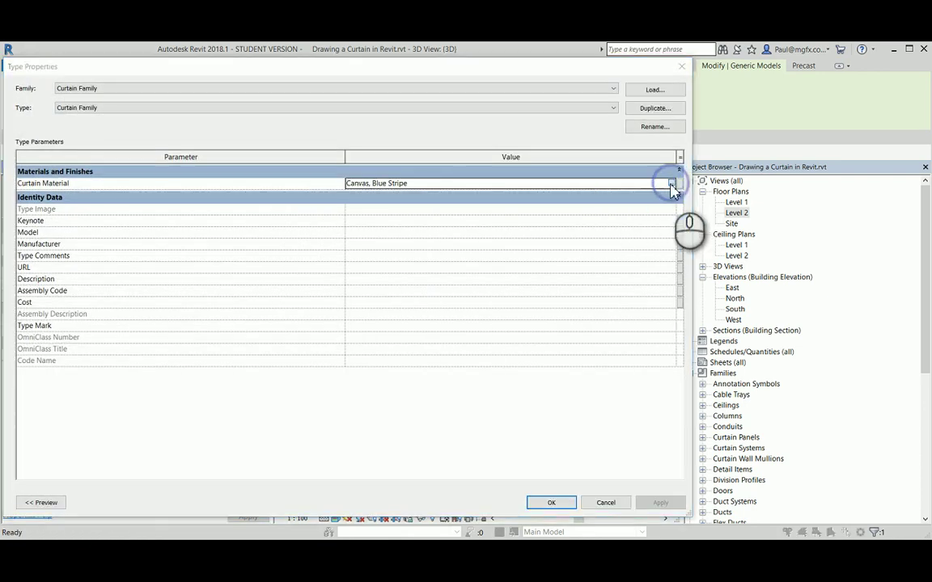
click(671, 184)
scroll(177, 171, down, 1)
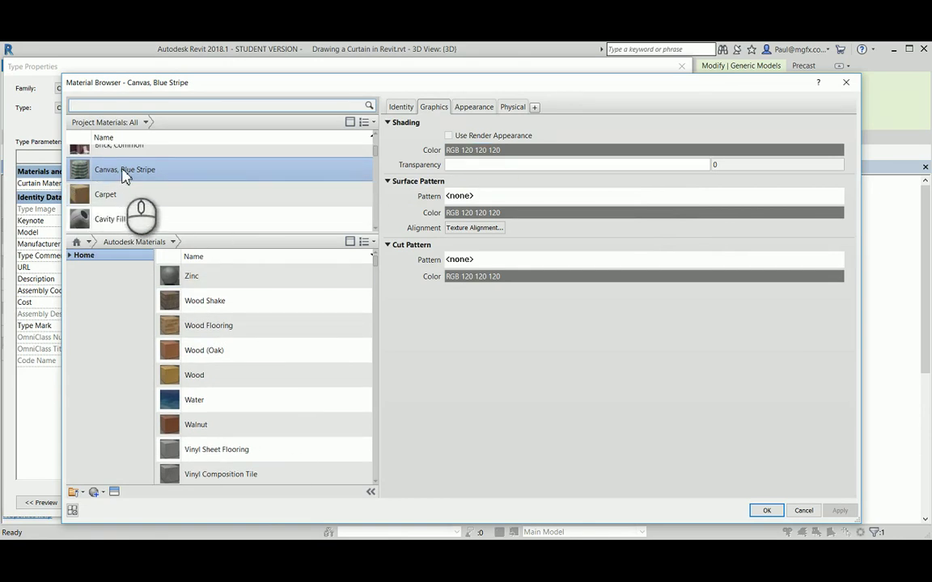
scroll(125, 177, up, 1)
click(484, 108)
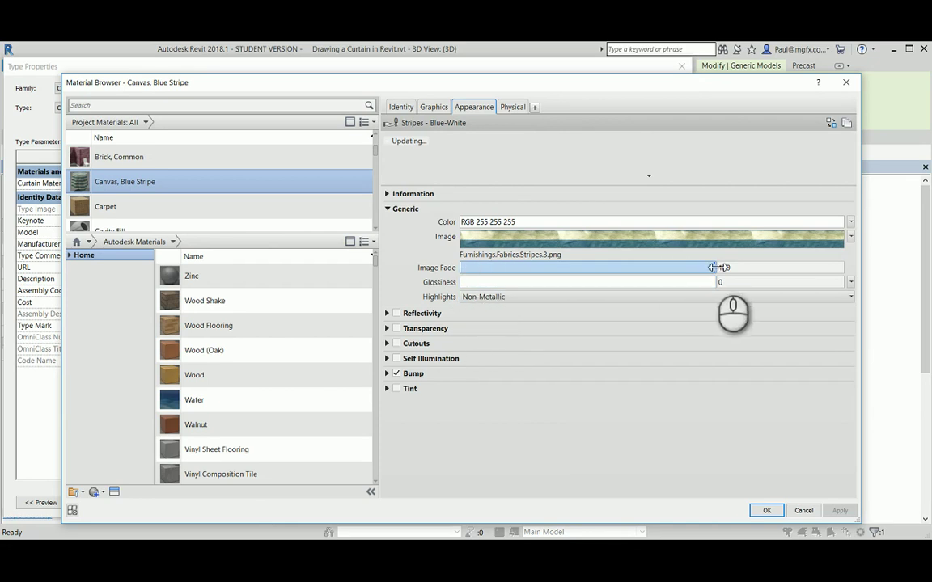
Lower the material's Image Fade to 15 and change its preview scene to a cube.
drag(714, 267, 582, 269)
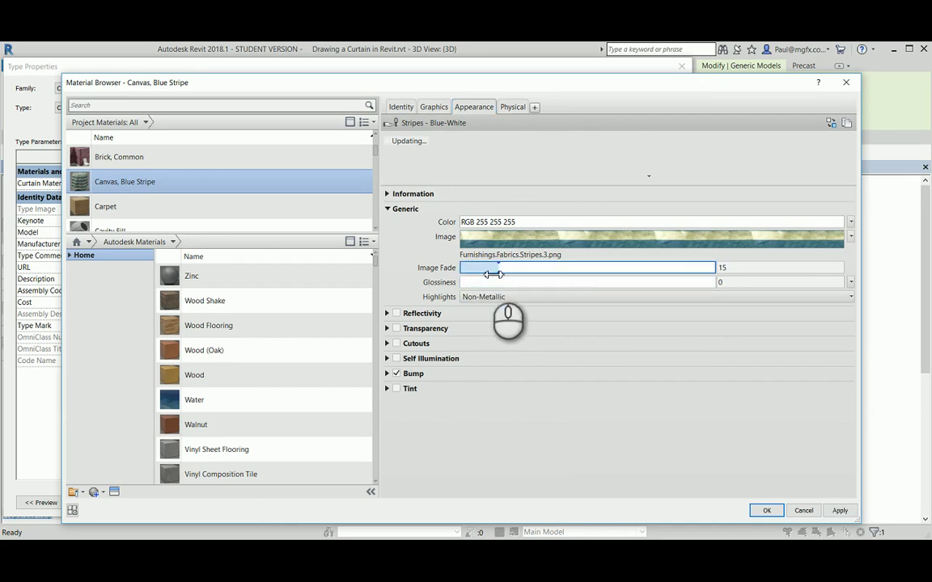
click(648, 176)
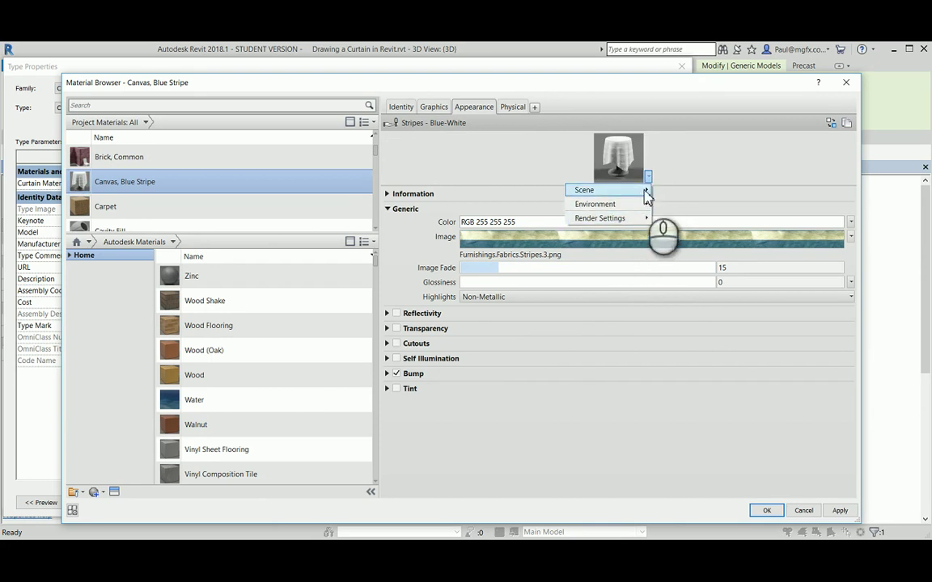
mouse_move(647, 191)
click(684, 186)
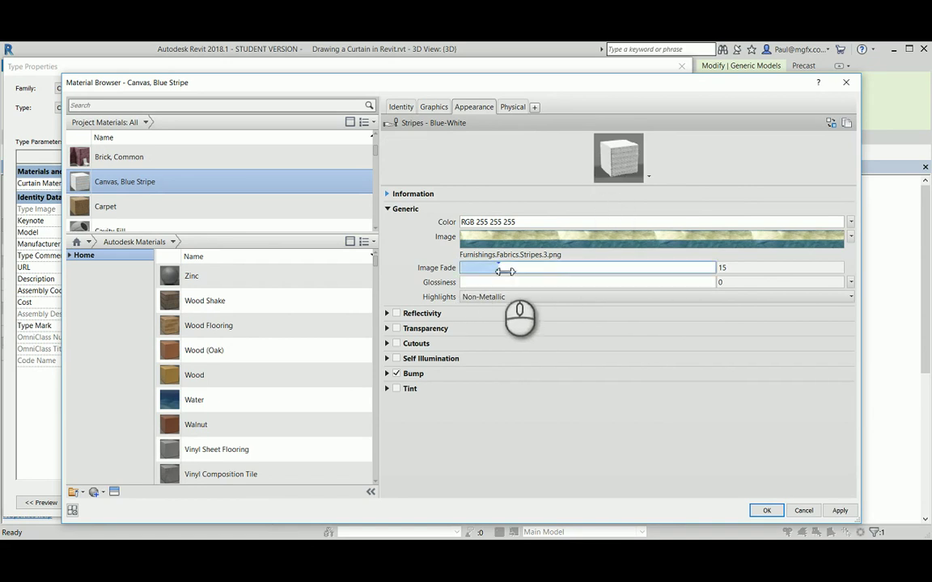
Set the Image Fade of the Canvas, Blue Stripe appearance to 90 and accept the material and type changes.
drag(503, 271, 638, 263)
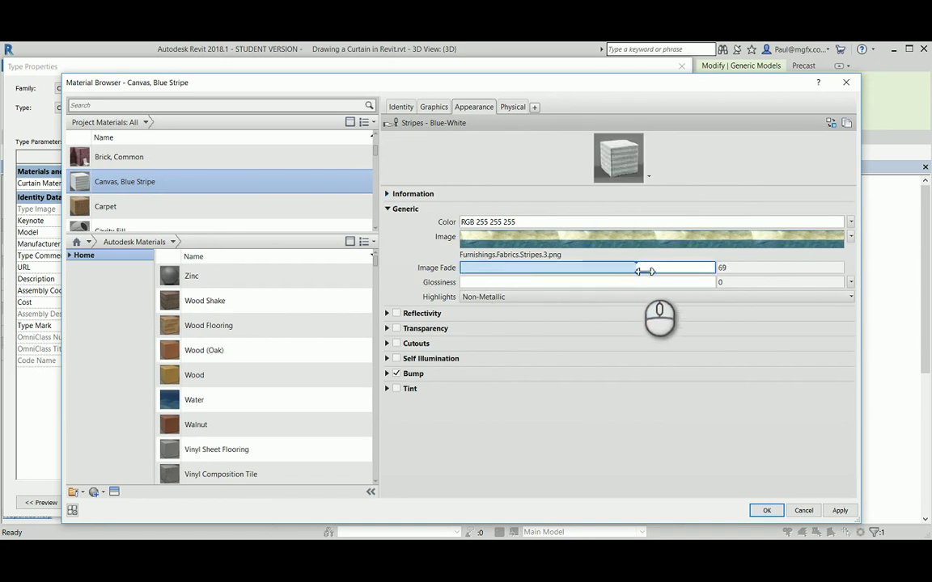
drag(699, 265, 700, 266)
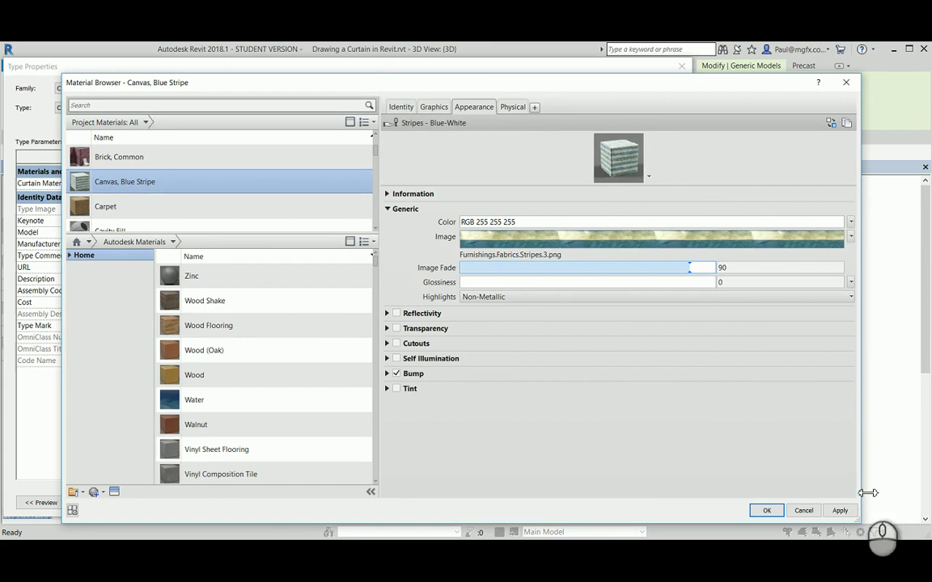
click(767, 511)
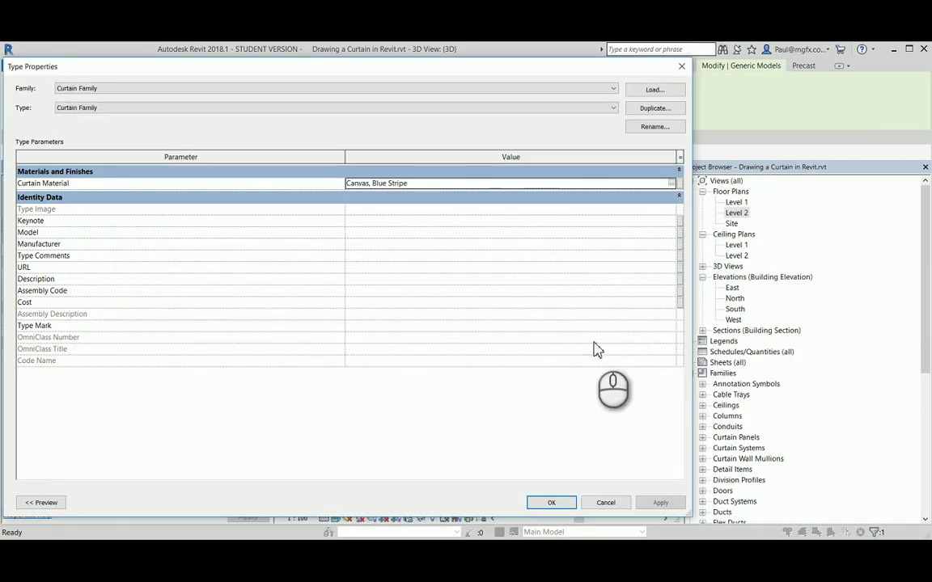
click(551, 503)
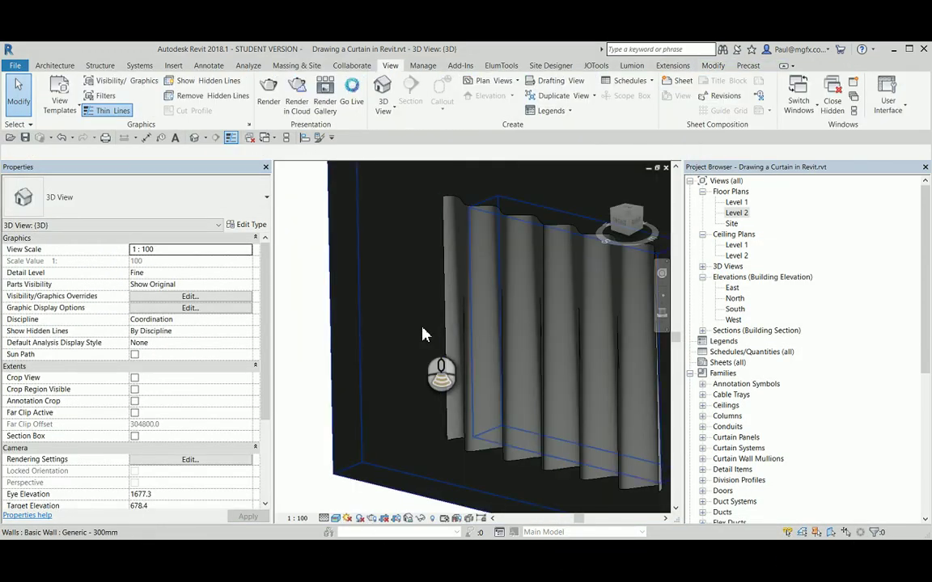
Open the family of the left-hand curtain for editing.
scroll(403, 259, up, 5)
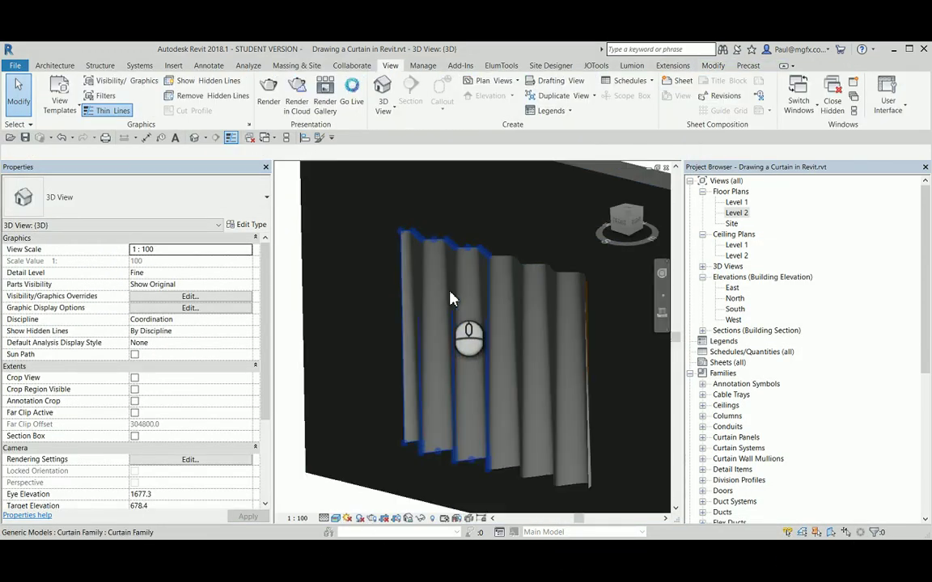
click(438, 278)
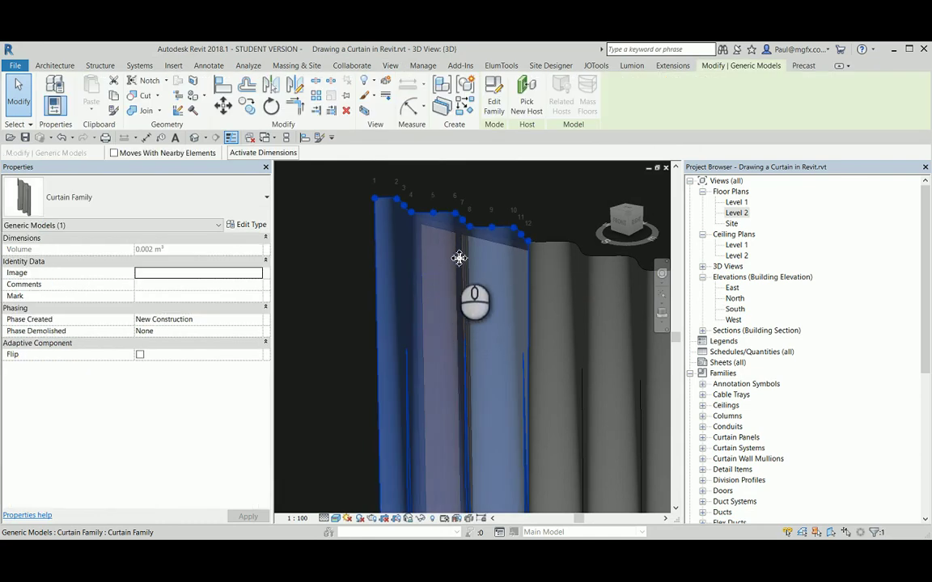
click(502, 99)
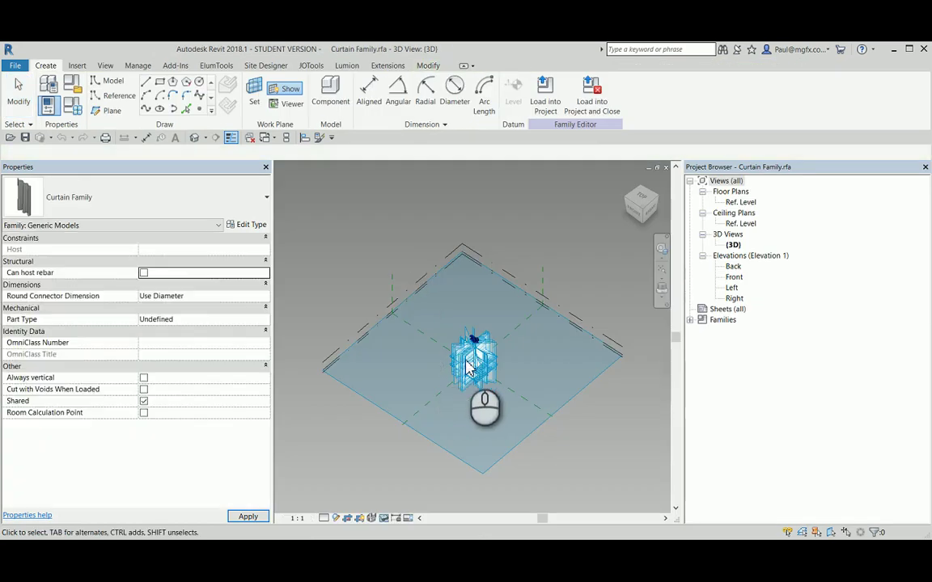
Associate the material of the curtain form with the family's material parameter so it uses Canvas, Blue Stripe.
scroll(467, 368, up, 8)
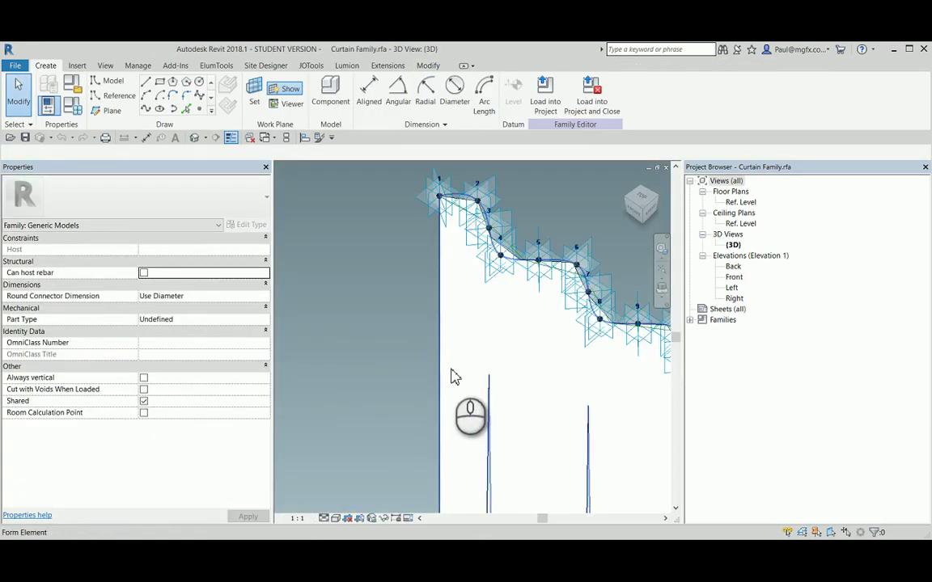
click(460, 371)
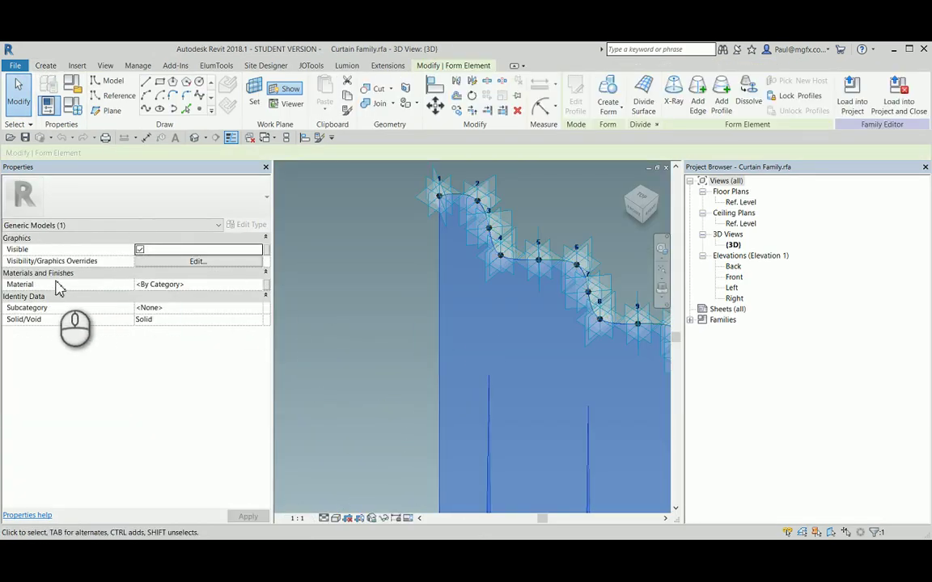
click(266, 284)
click(404, 259)
click(488, 399)
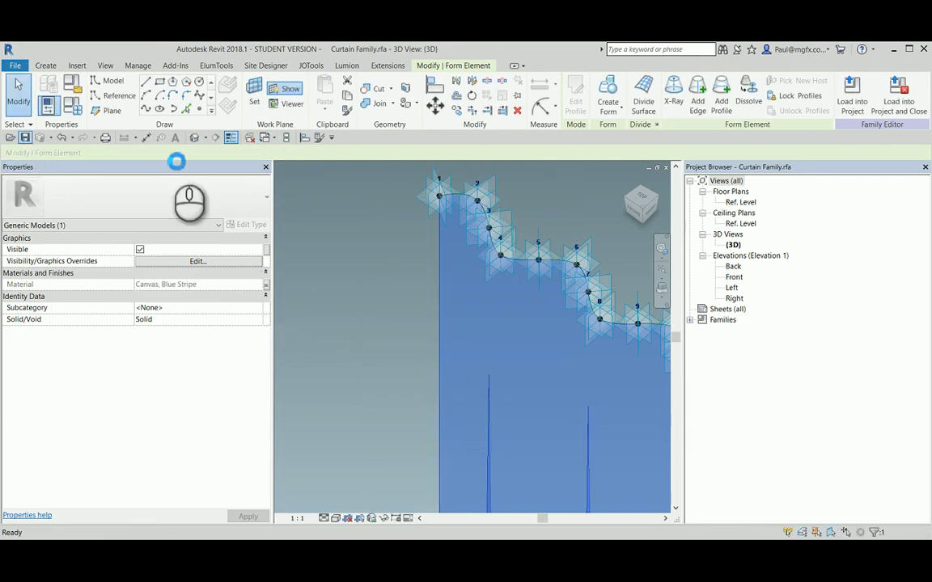
Save the curtain family and load it into the project, closing it and overwriting the existing version and its parameter values.
click(457, 306)
click(547, 312)
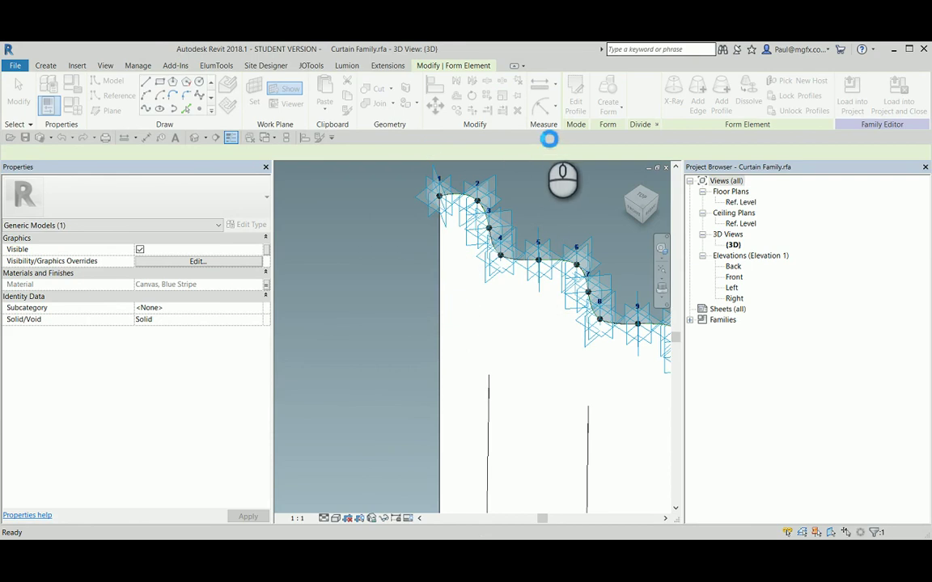
click(624, 107)
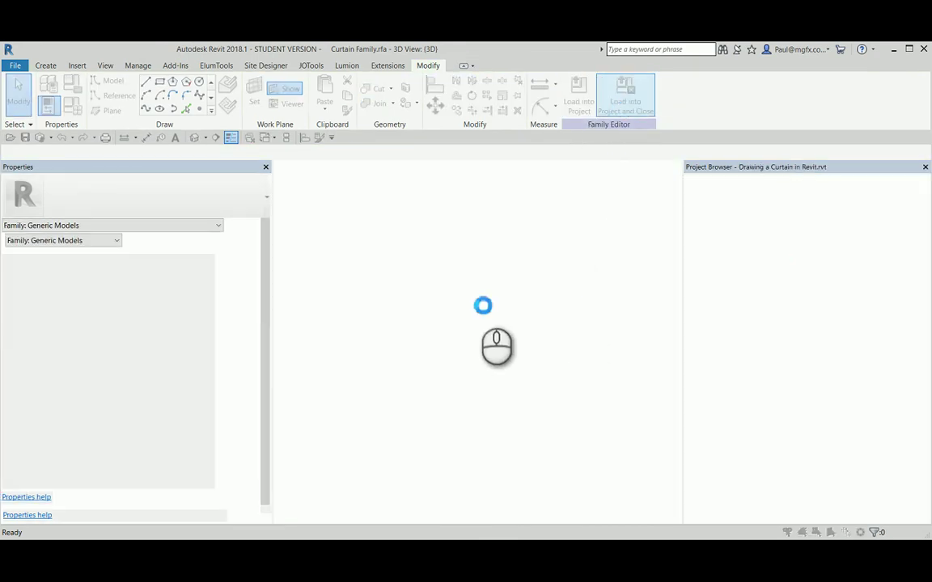
click(405, 289)
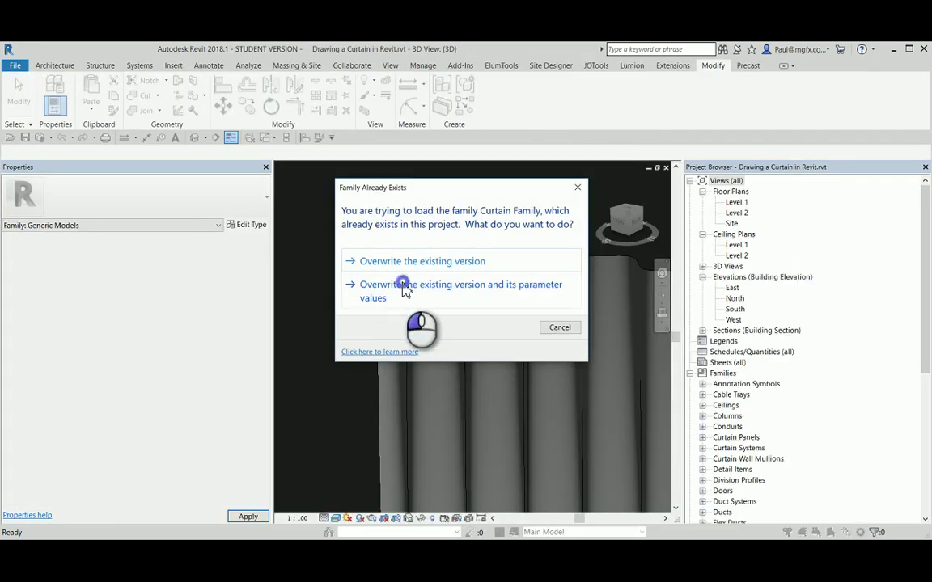
Examine the striped fabric on both curtains, from the upper folds down to the lower hem.
scroll(385, 297, down, 4)
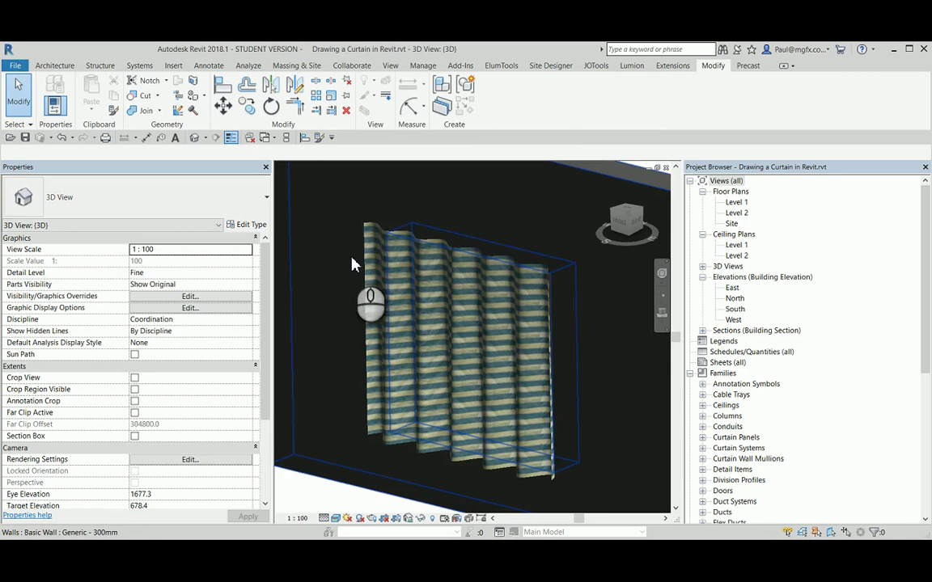
shift+middle_drag(344, 269, 446, 236)
scroll(445, 234, up, 5)
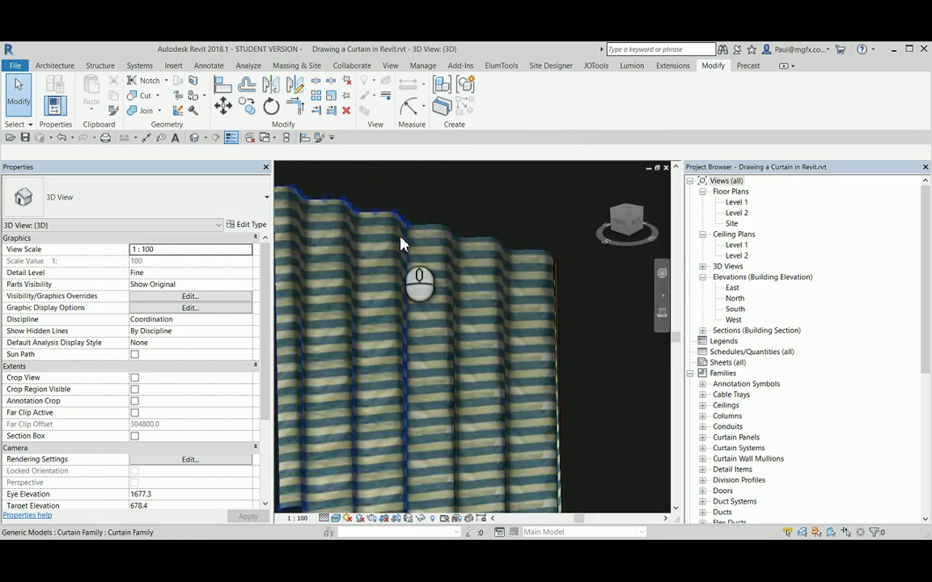
scroll(477, 209, down, 3)
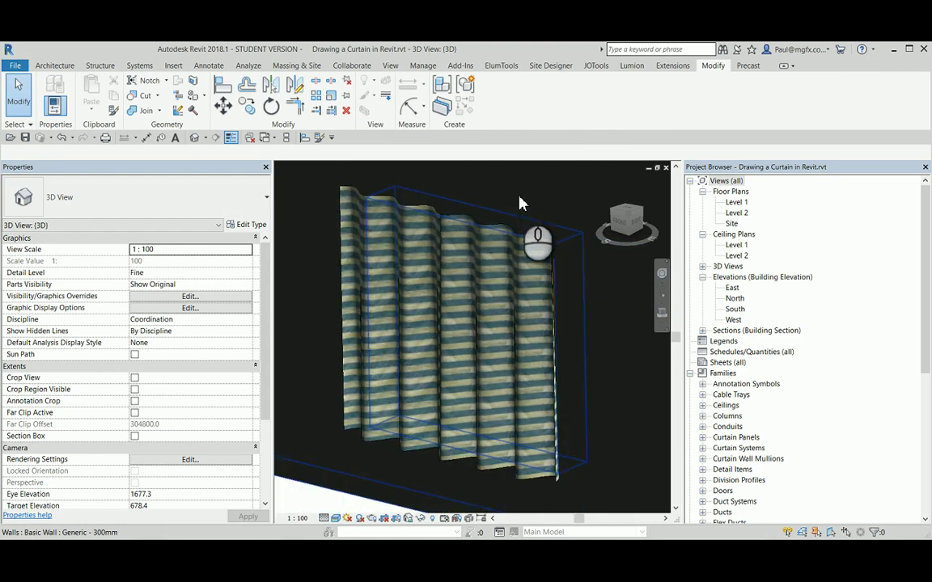
scroll(500, 338, up, 5)
scroll(446, 401, up, 2)
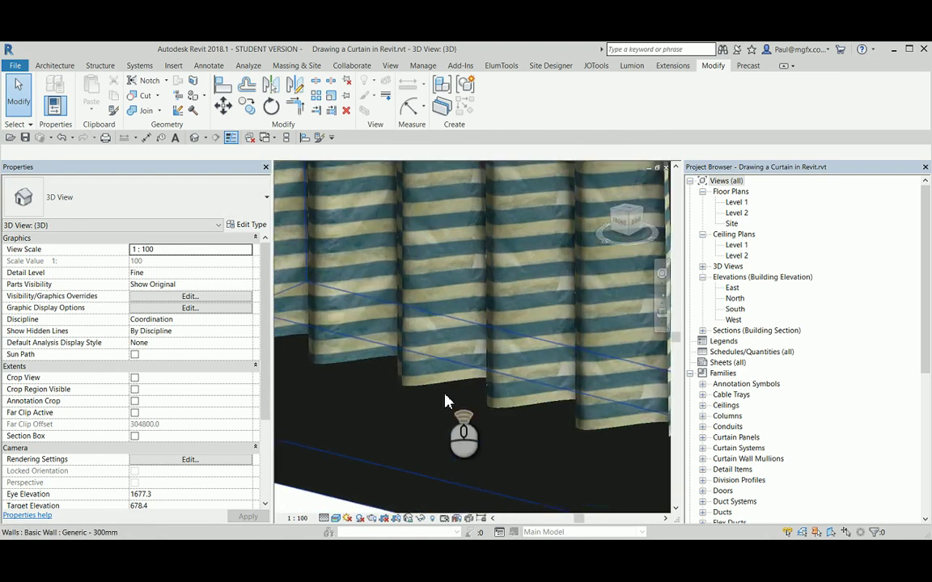
scroll(454, 378, down, 2)
shift+middle_drag(533, 376, 586, 368)
scroll(516, 370, up, 4)
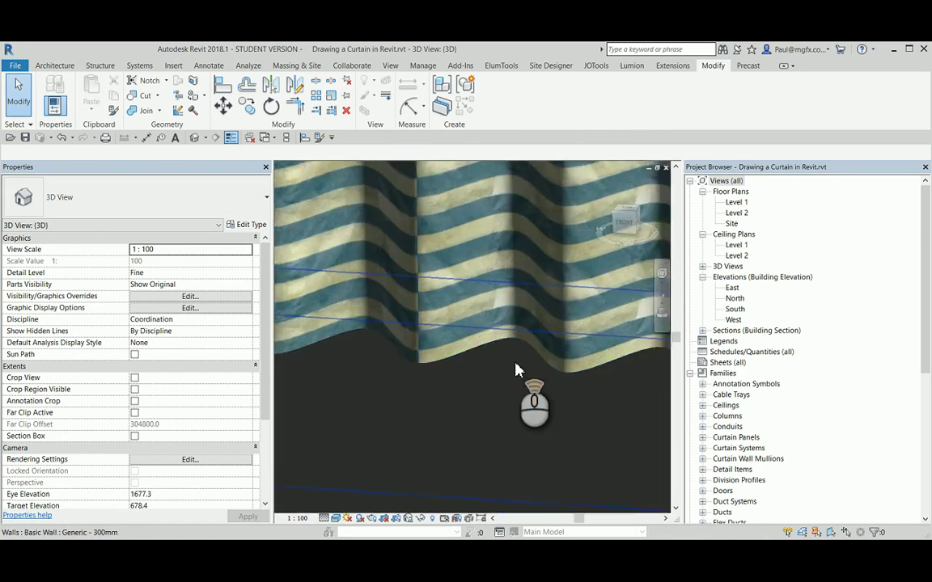
Pull placement point 22 on the right-hand curtain's hem forward, away from the wall.
click(516, 320)
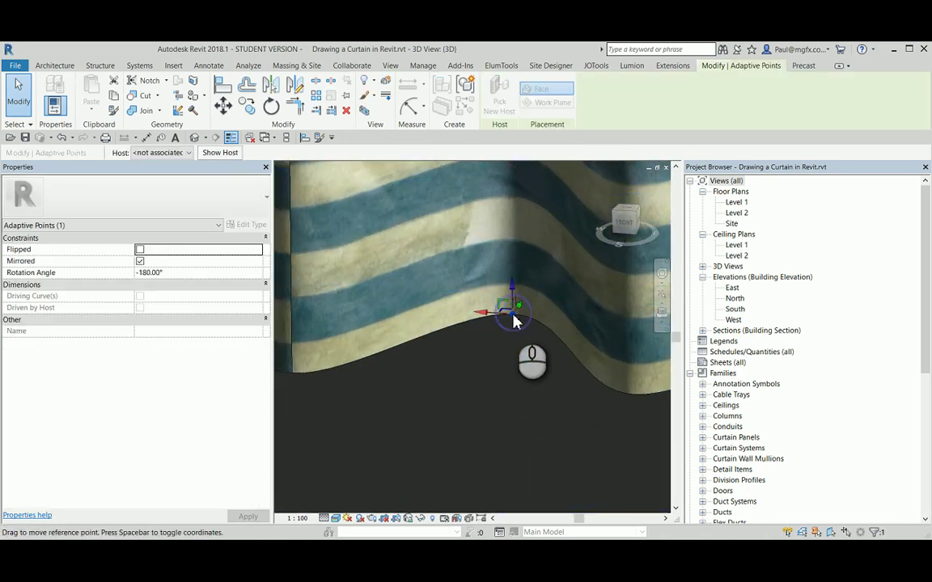
mouse_move(528, 317)
shift+middle_down()
mouse_move(519, 342)
mouse_move(537, 318)
shift+middle_up()
scroll(540, 321, up, 2)
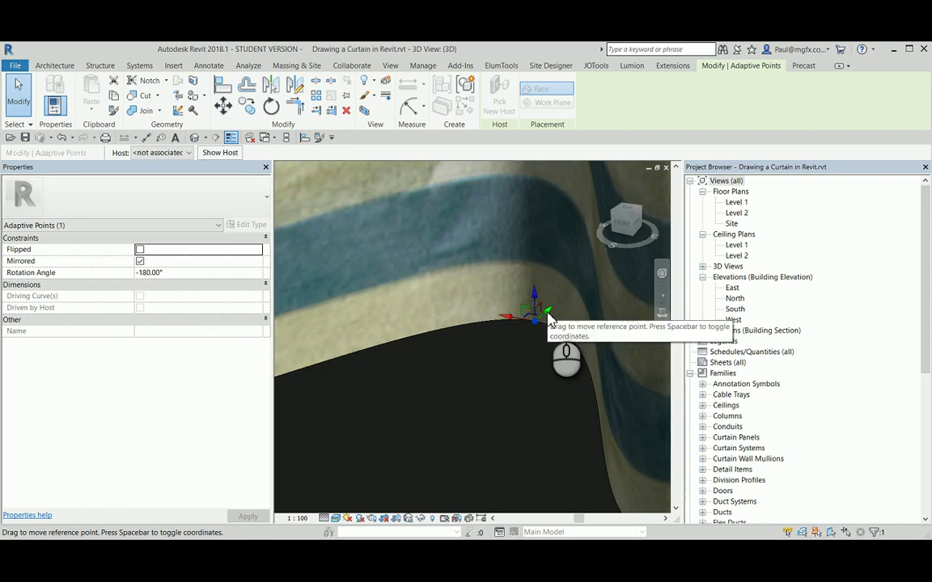
drag(549, 317, 533, 343)
drag(490, 385, 481, 390)
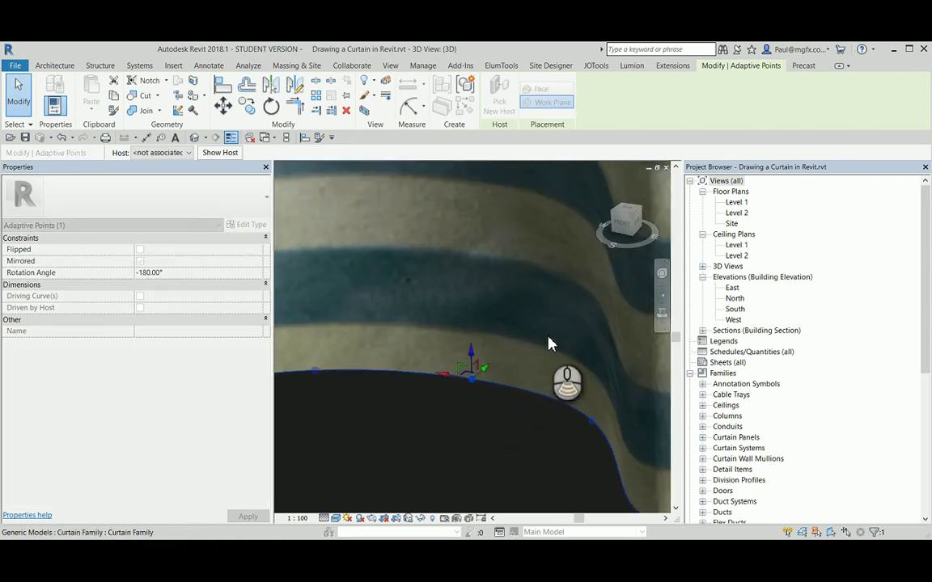
scroll(547, 336, down, 5)
scroll(530, 339, up, 2)
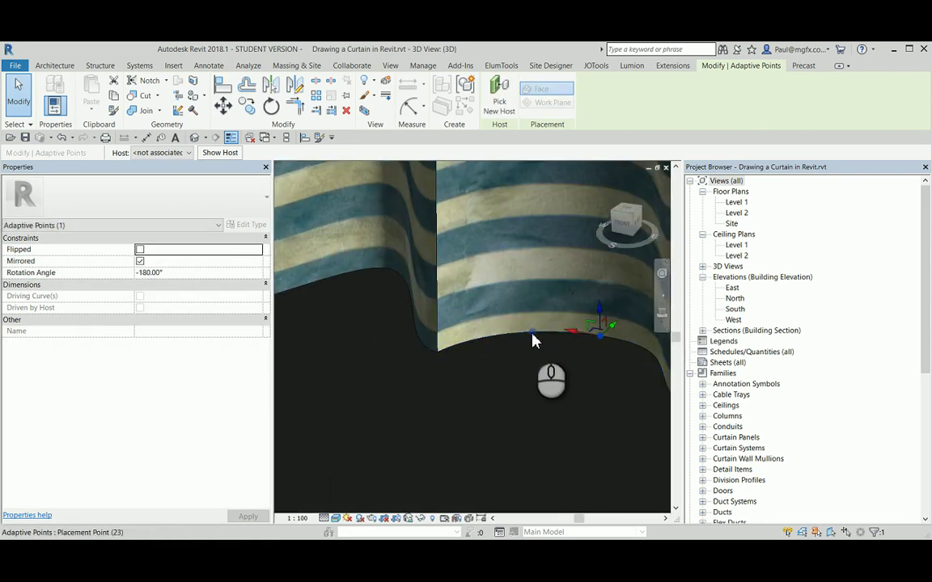
Pull placement point 23 and the inner corner point of the right-hand curtain's hem forward, away from the wall.
click(532, 334)
drag(548, 325, 445, 365)
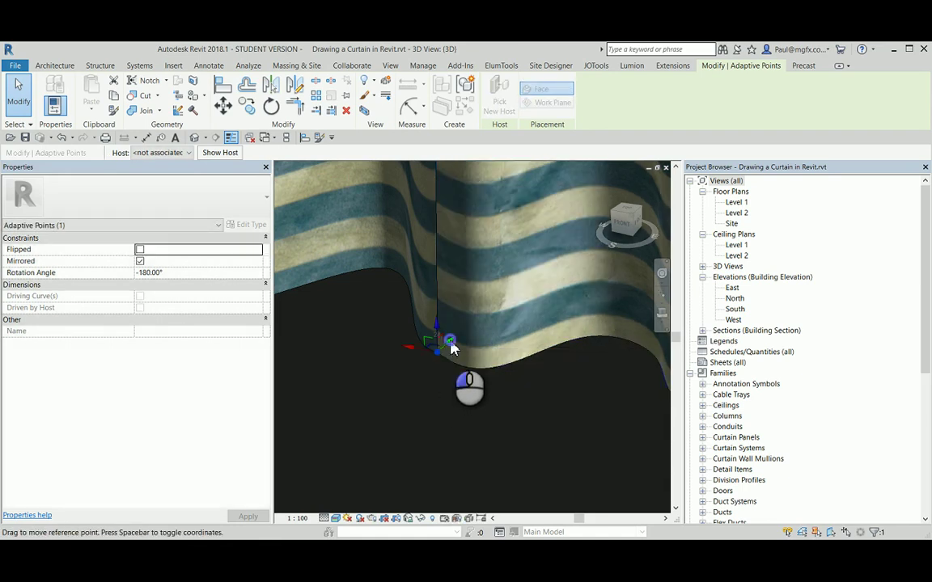
drag(450, 349, 419, 390)
scroll(416, 379, down, 5)
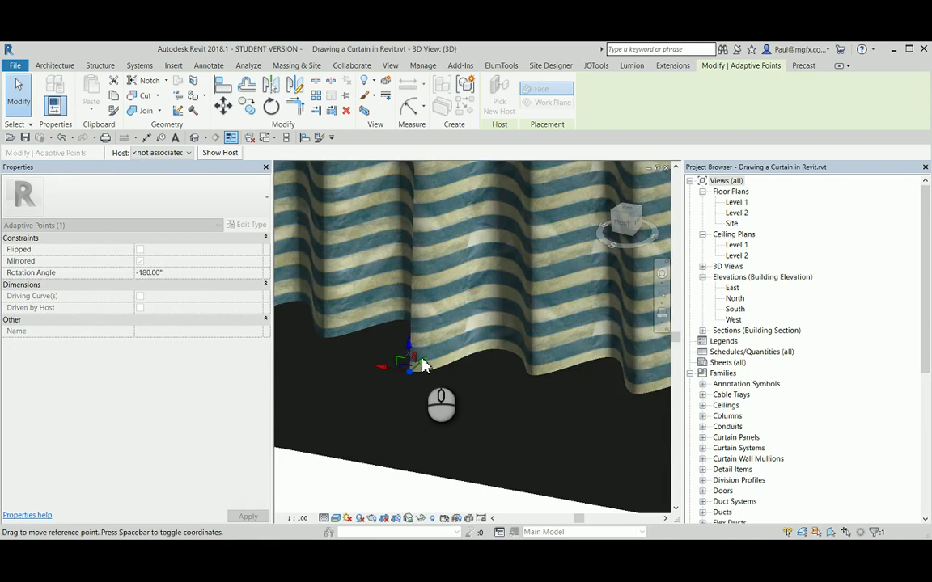
shift+middle_drag(453, 382, 431, 356)
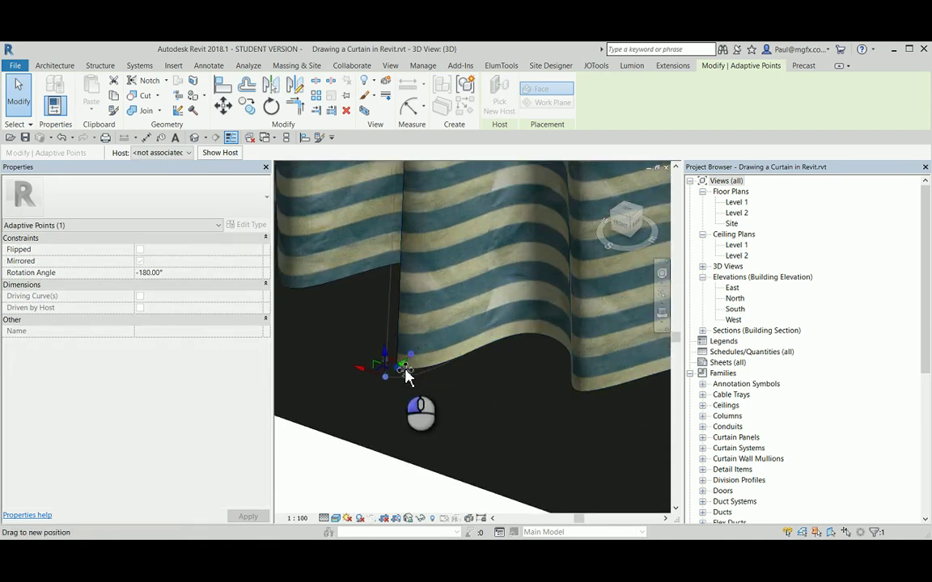
Adjust placement points 23 and 22 further outward to smooth the flare beside the right-hand curtain's inner corner.
scroll(412, 368, down, 2)
scroll(437, 364, up, 2)
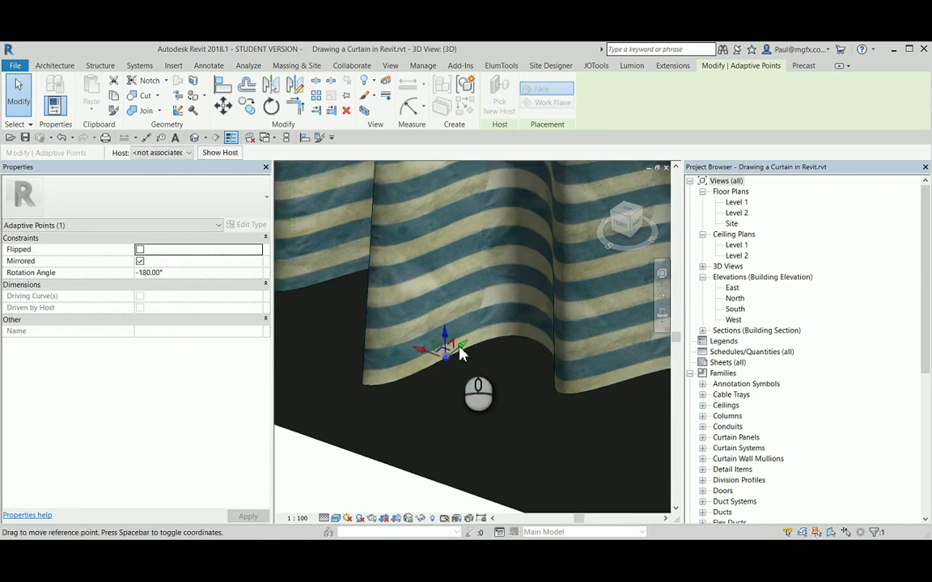
drag(441, 369, 444, 368)
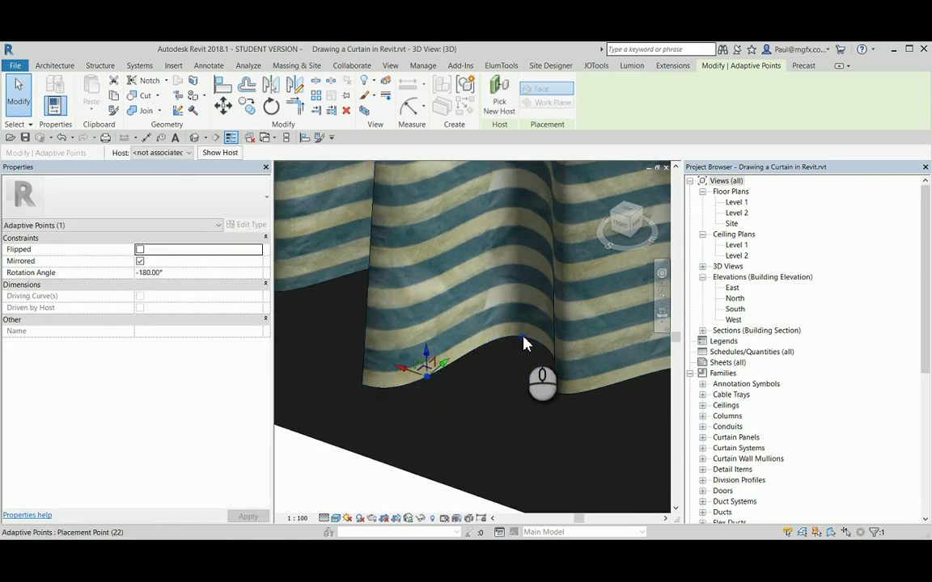
click(522, 338)
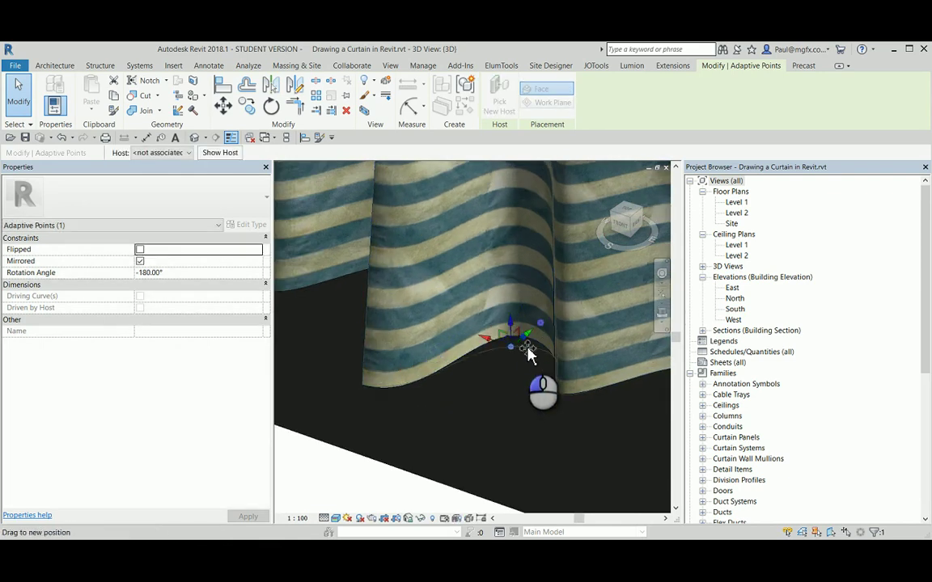
shift+middle_drag(516, 358, 543, 374)
Pull placement point 21 on the right-hand curtain's hem forward to continue the flared fold.
scroll(520, 353, up, 2)
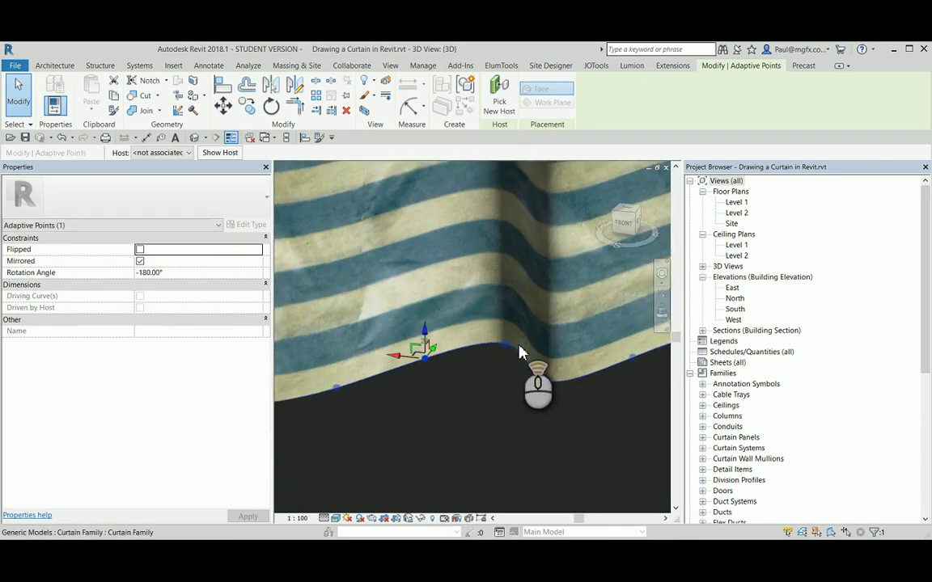
click(506, 348)
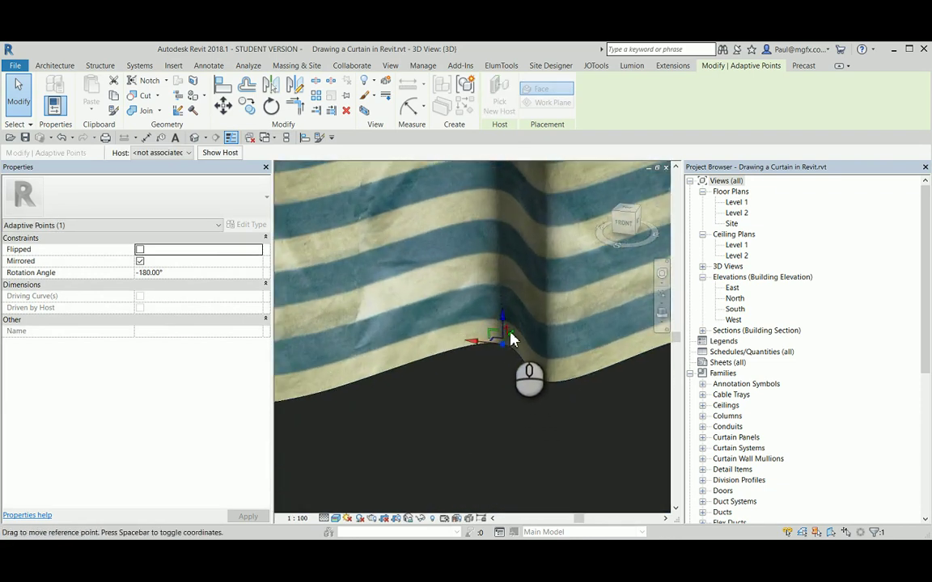
drag(513, 343, 488, 370)
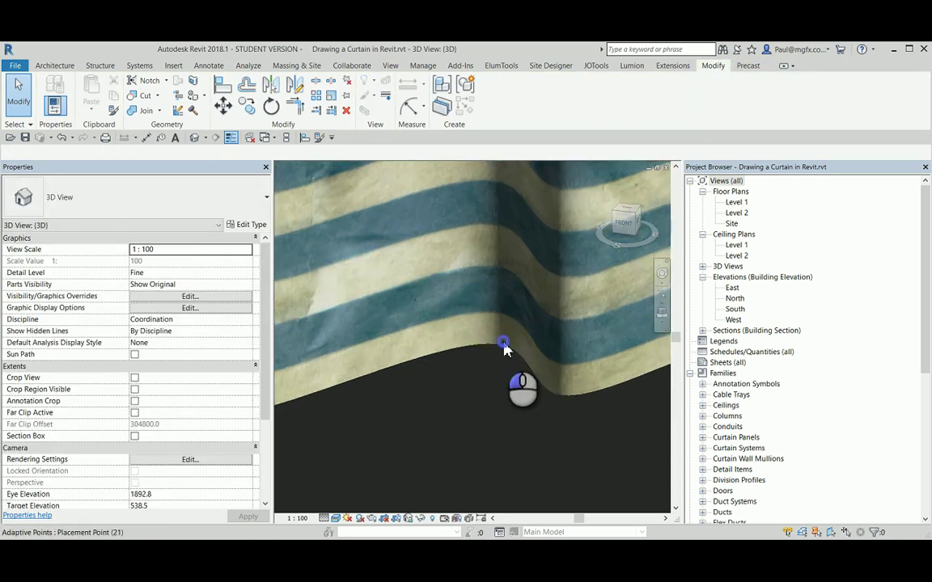
click(509, 343)
drag(514, 343, 516, 350)
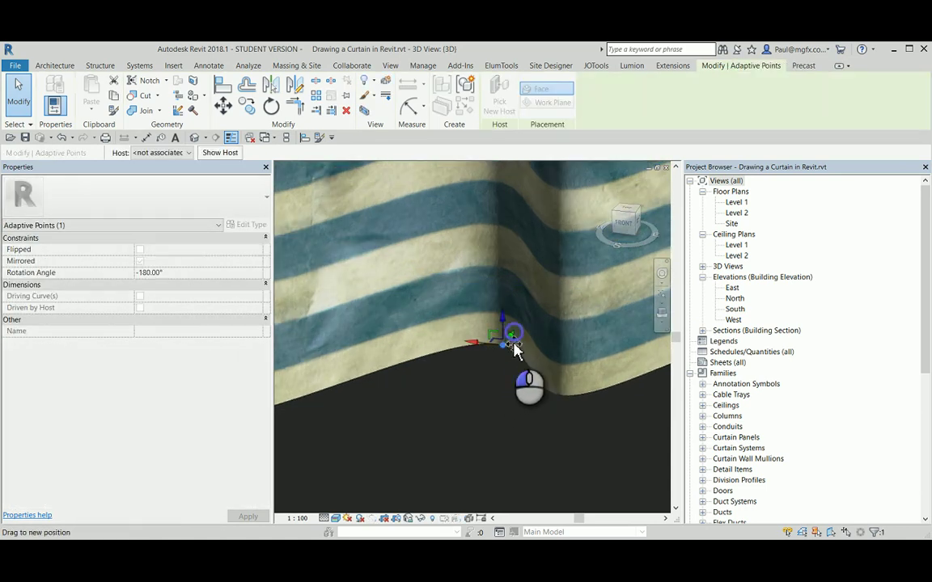
drag(480, 394, 481, 392)
scroll(487, 356, down, 5)
Deselect the adaptive point and examine the reshaped right-hand curtain beside the unmodified one from several angles.
shift+middle_drag(470, 379, 493, 329)
key(Escape)
scroll(490, 327, up, 2)
scroll(485, 319, down, 3)
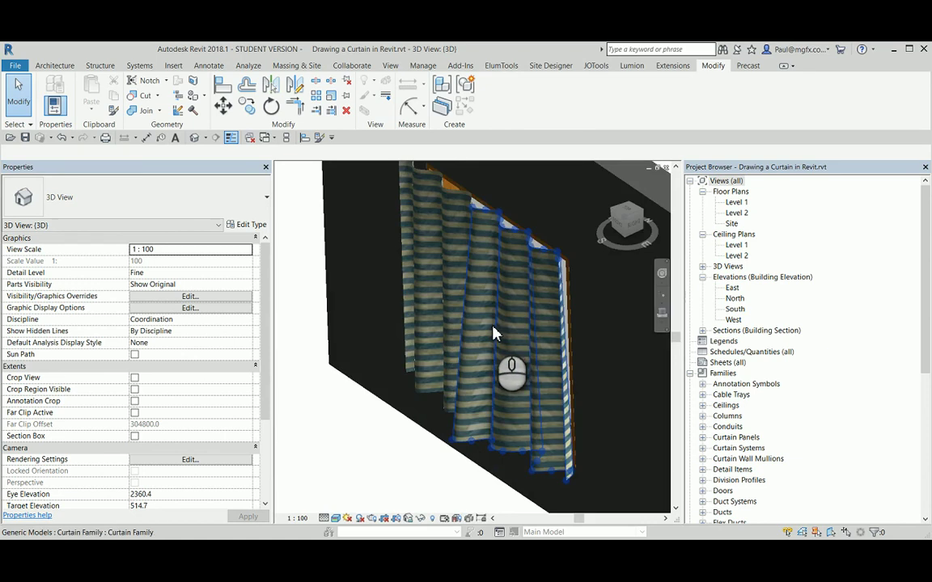
shift+middle_drag(505, 374, 557, 335)
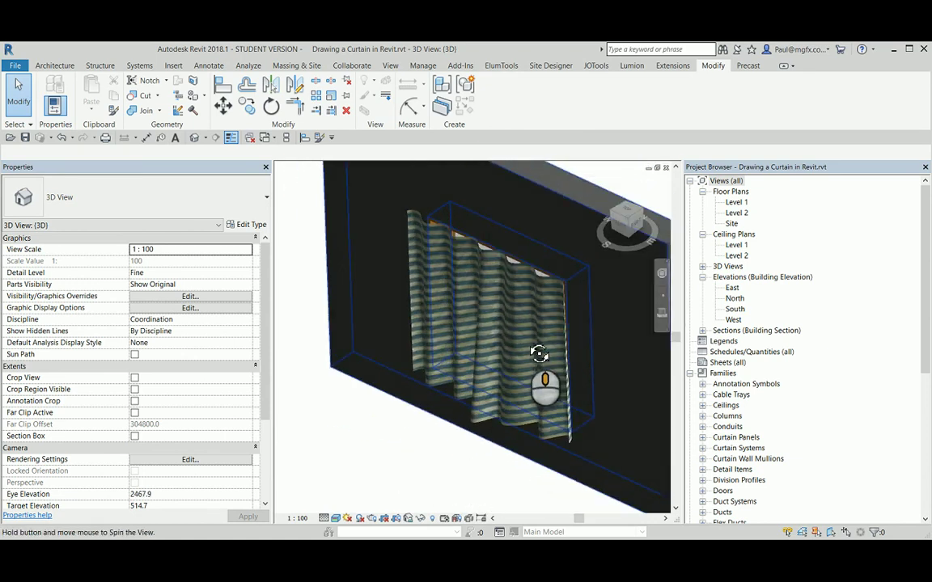
shift+middle_drag(538, 354, 489, 339)
scroll(522, 270, up, 5)
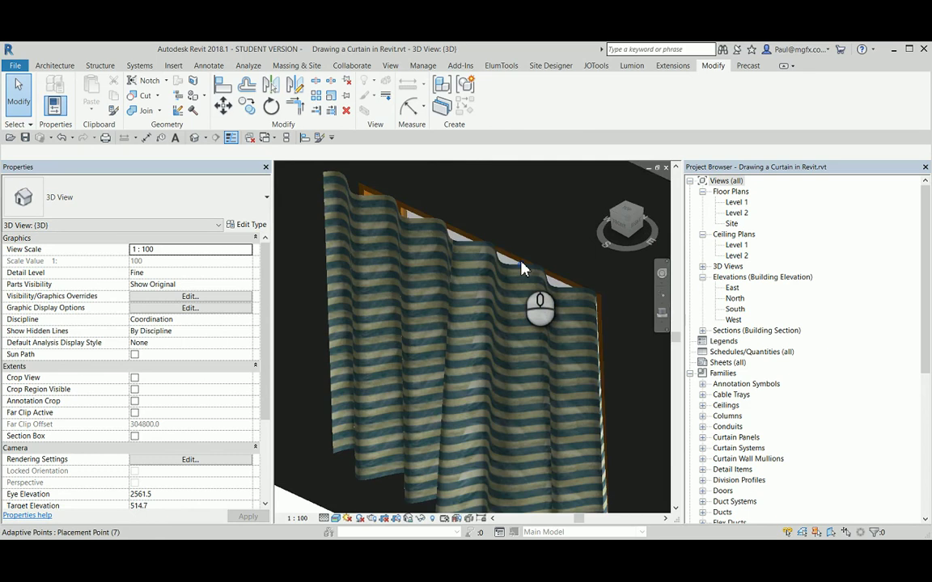
scroll(522, 269, down, 3)
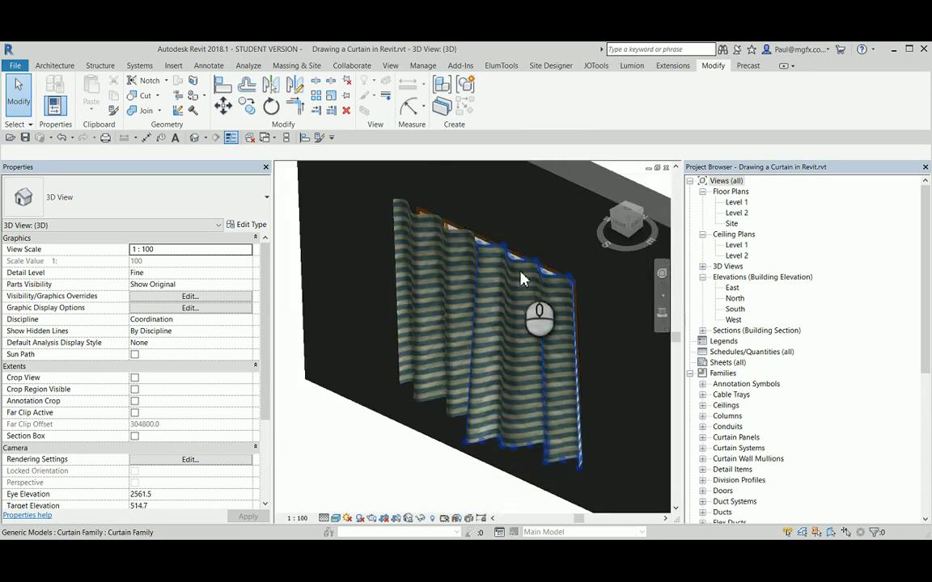
shift+middle_drag(522, 279, 524, 305)
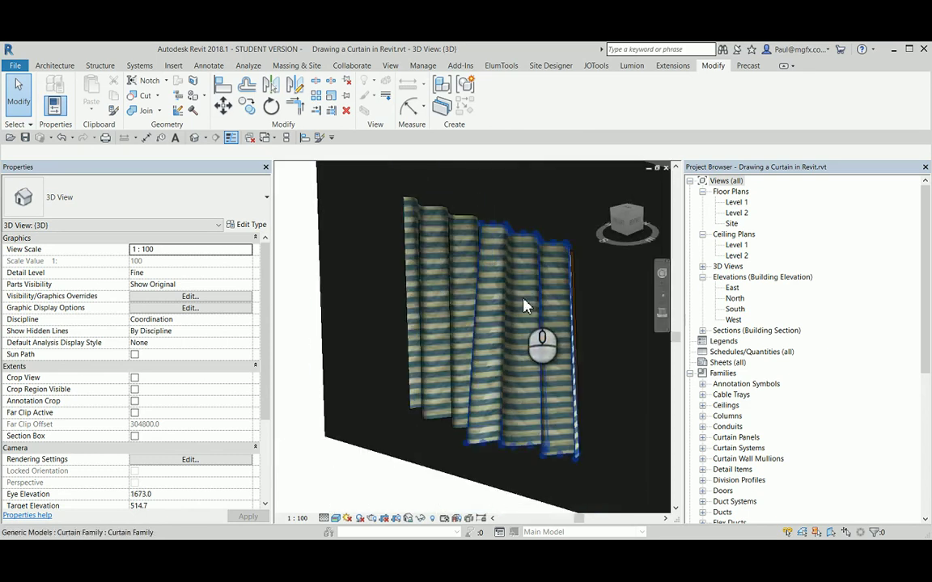